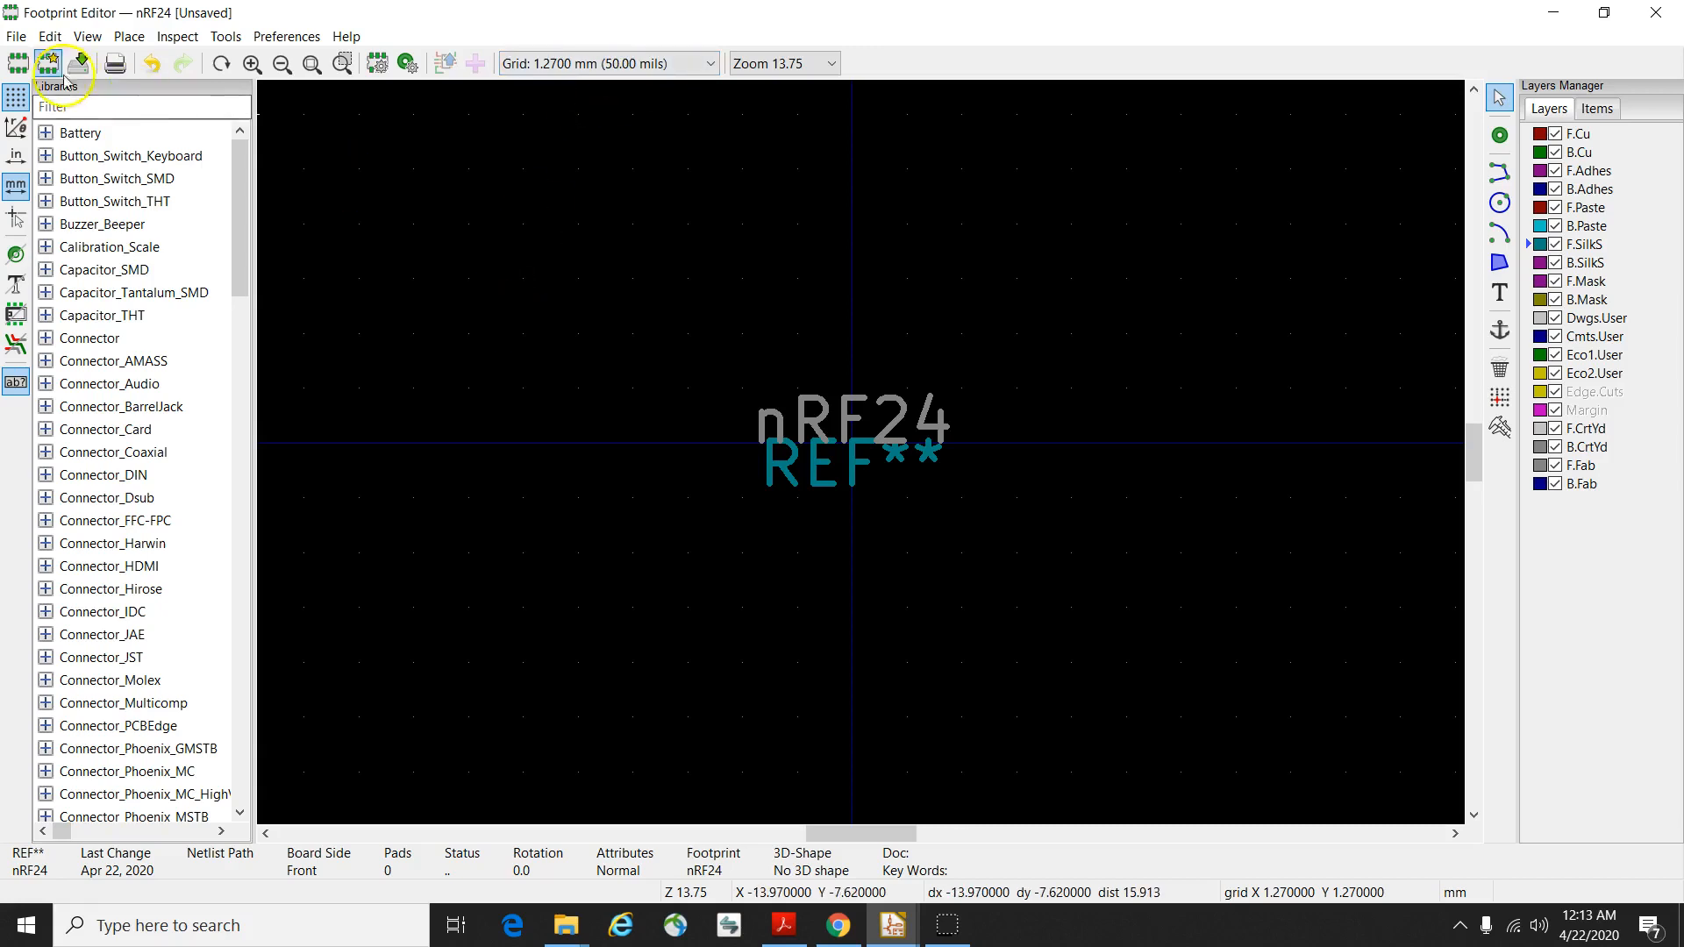
click(18, 66)
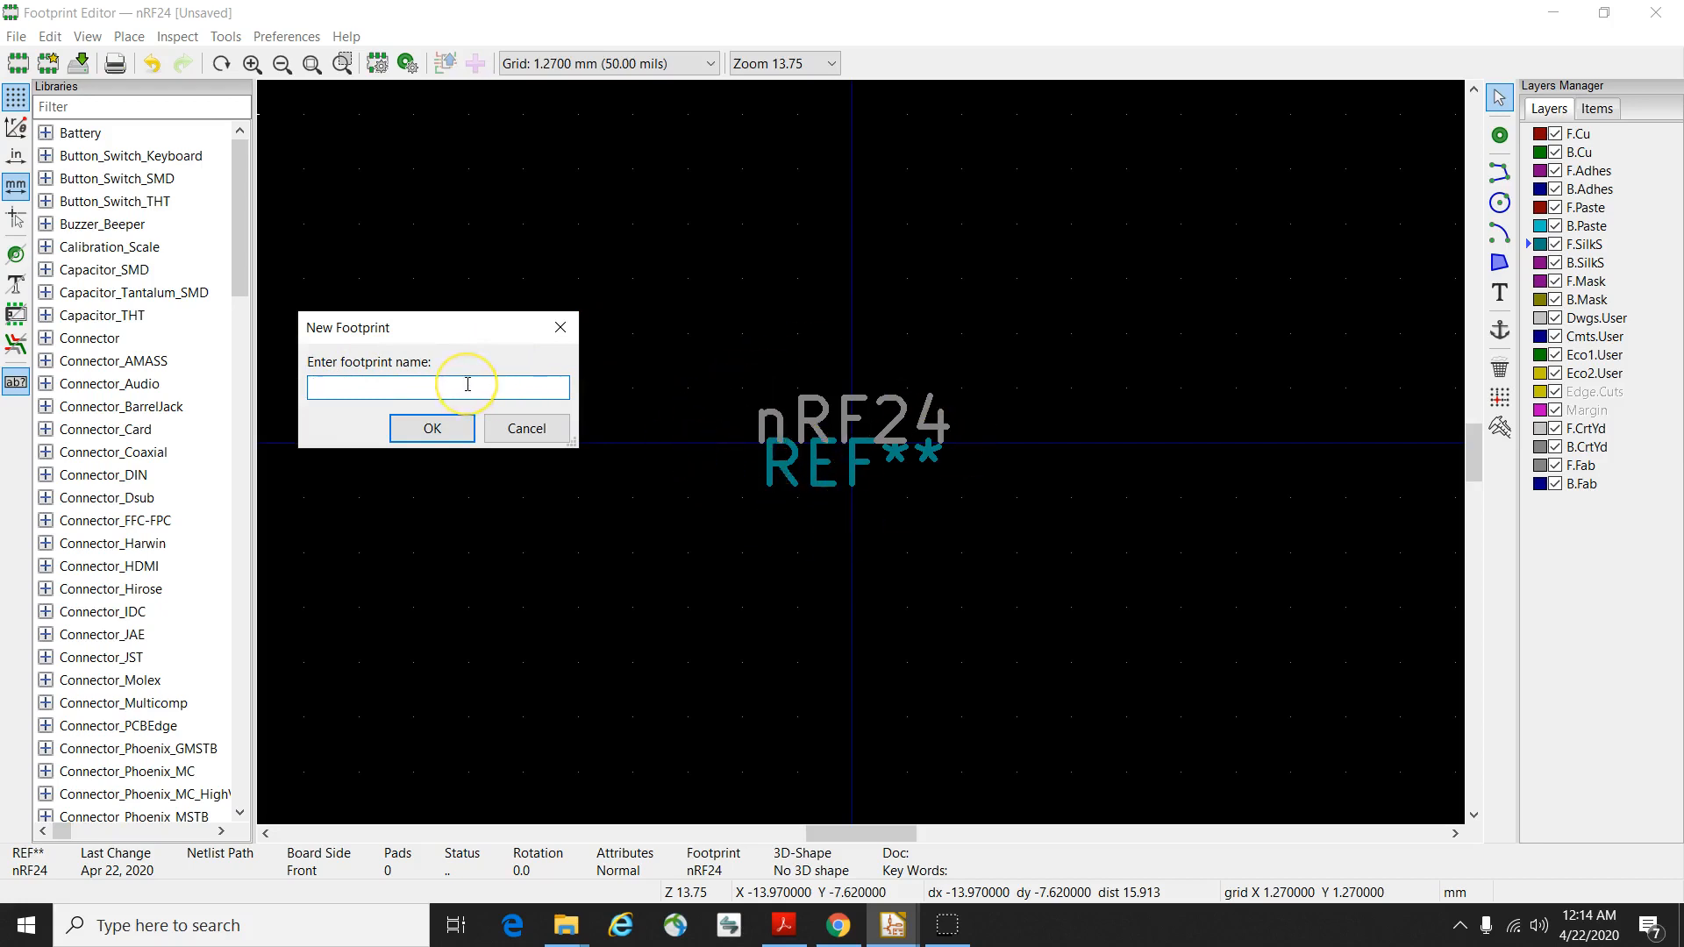
text(nrf24)
key(BackSpace)
key(BackSpace)
key(BackSpace)
key(BackSpace)
key(BackSpace)
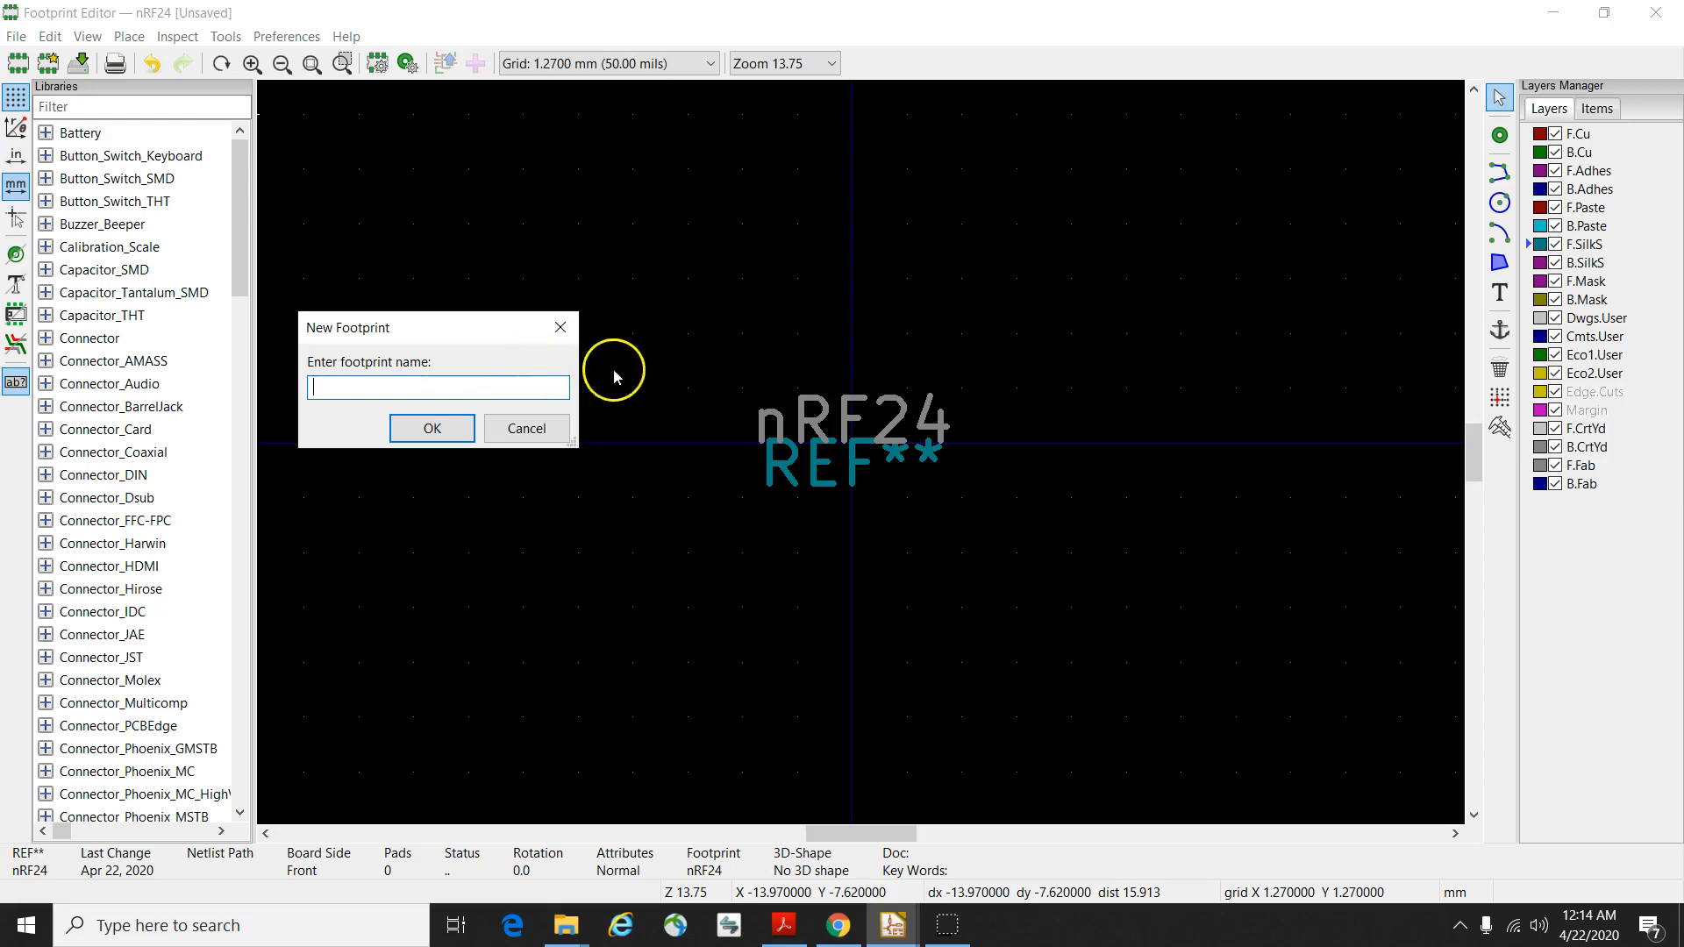
click(528, 429)
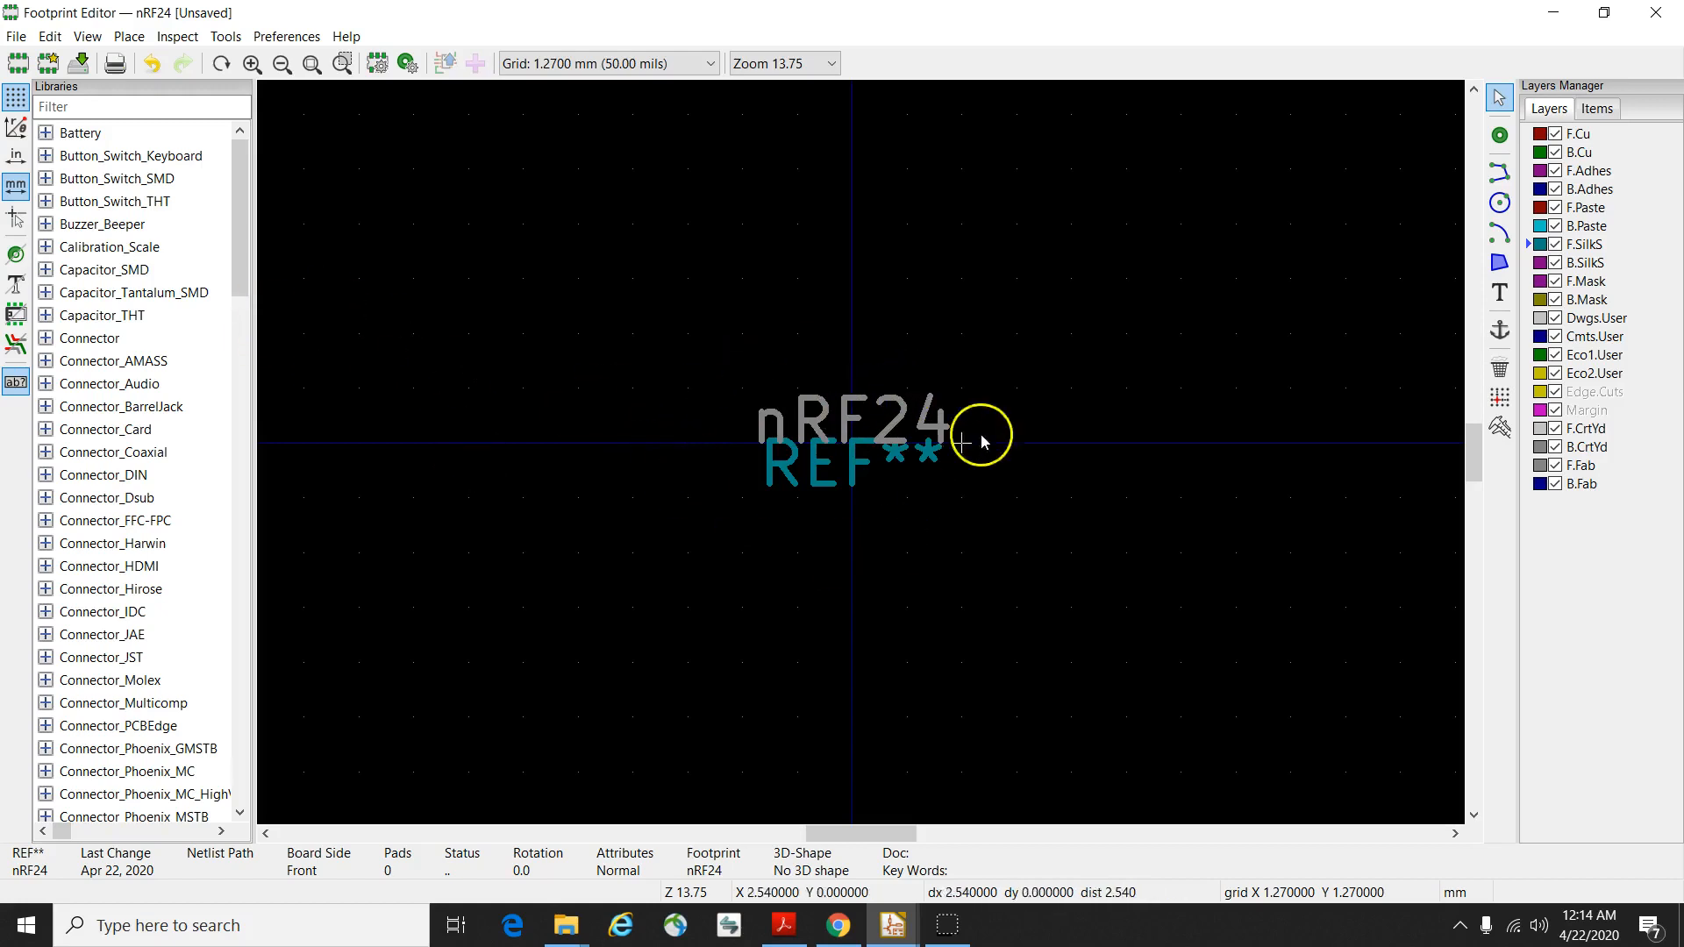
Move the nRF24 value text above the origin and the REF** reference text about 2.5 mm lower, below the origin.
click(847, 422)
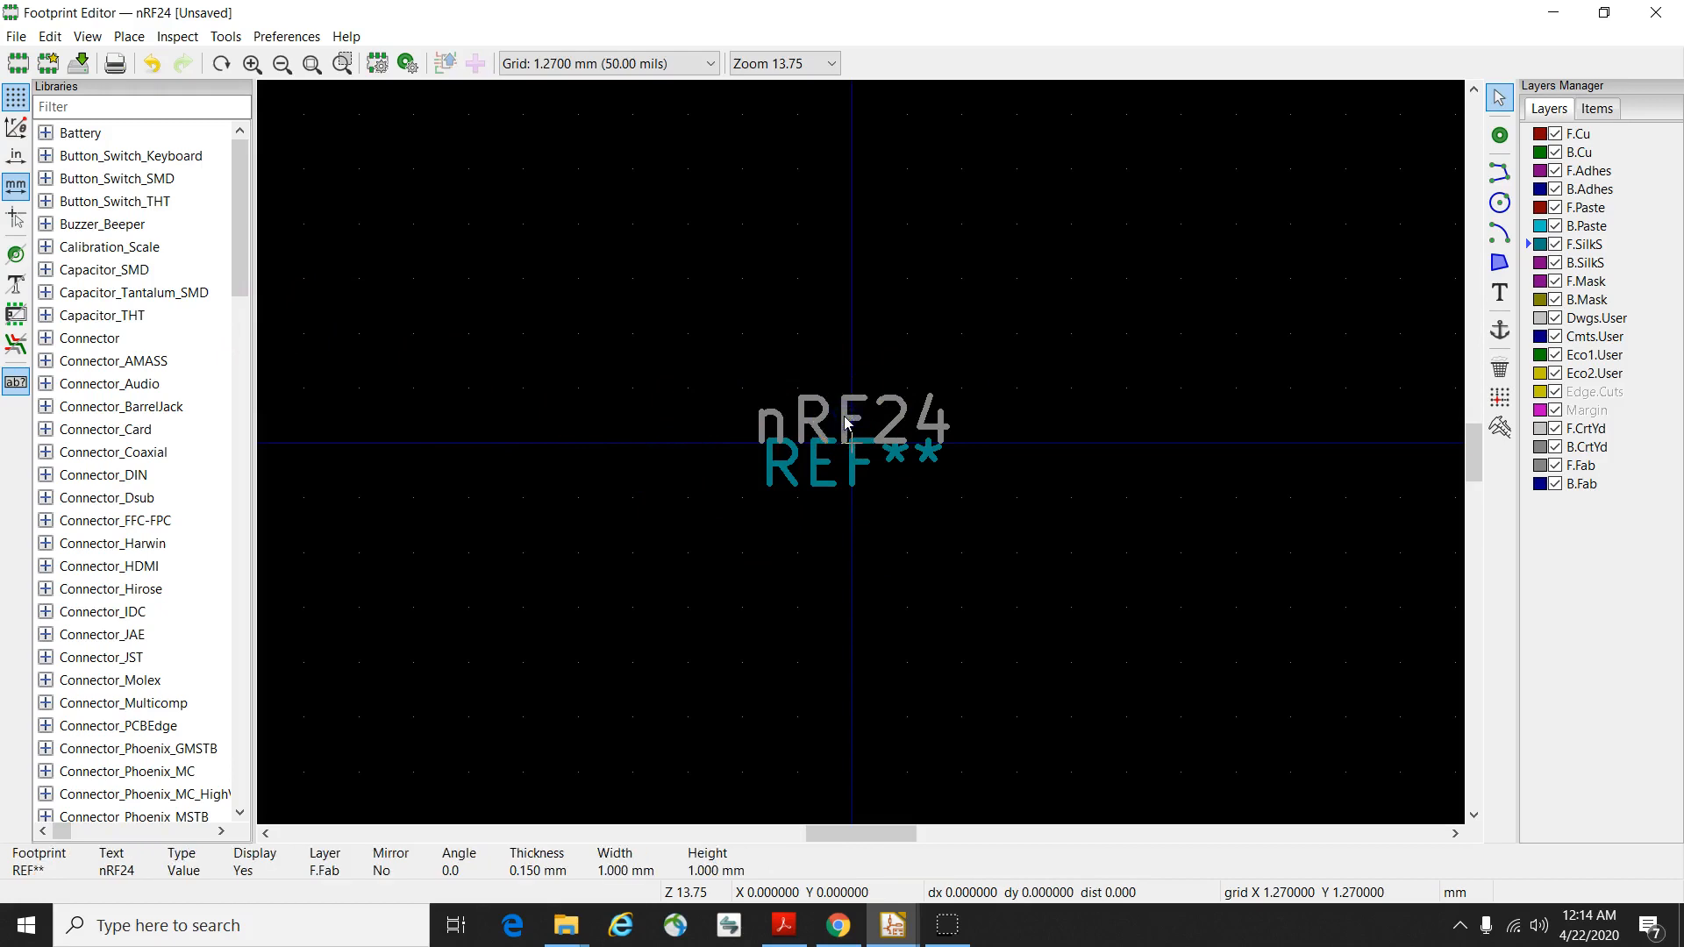
drag(847, 422, 845, 319)
click(817, 465)
click(826, 469)
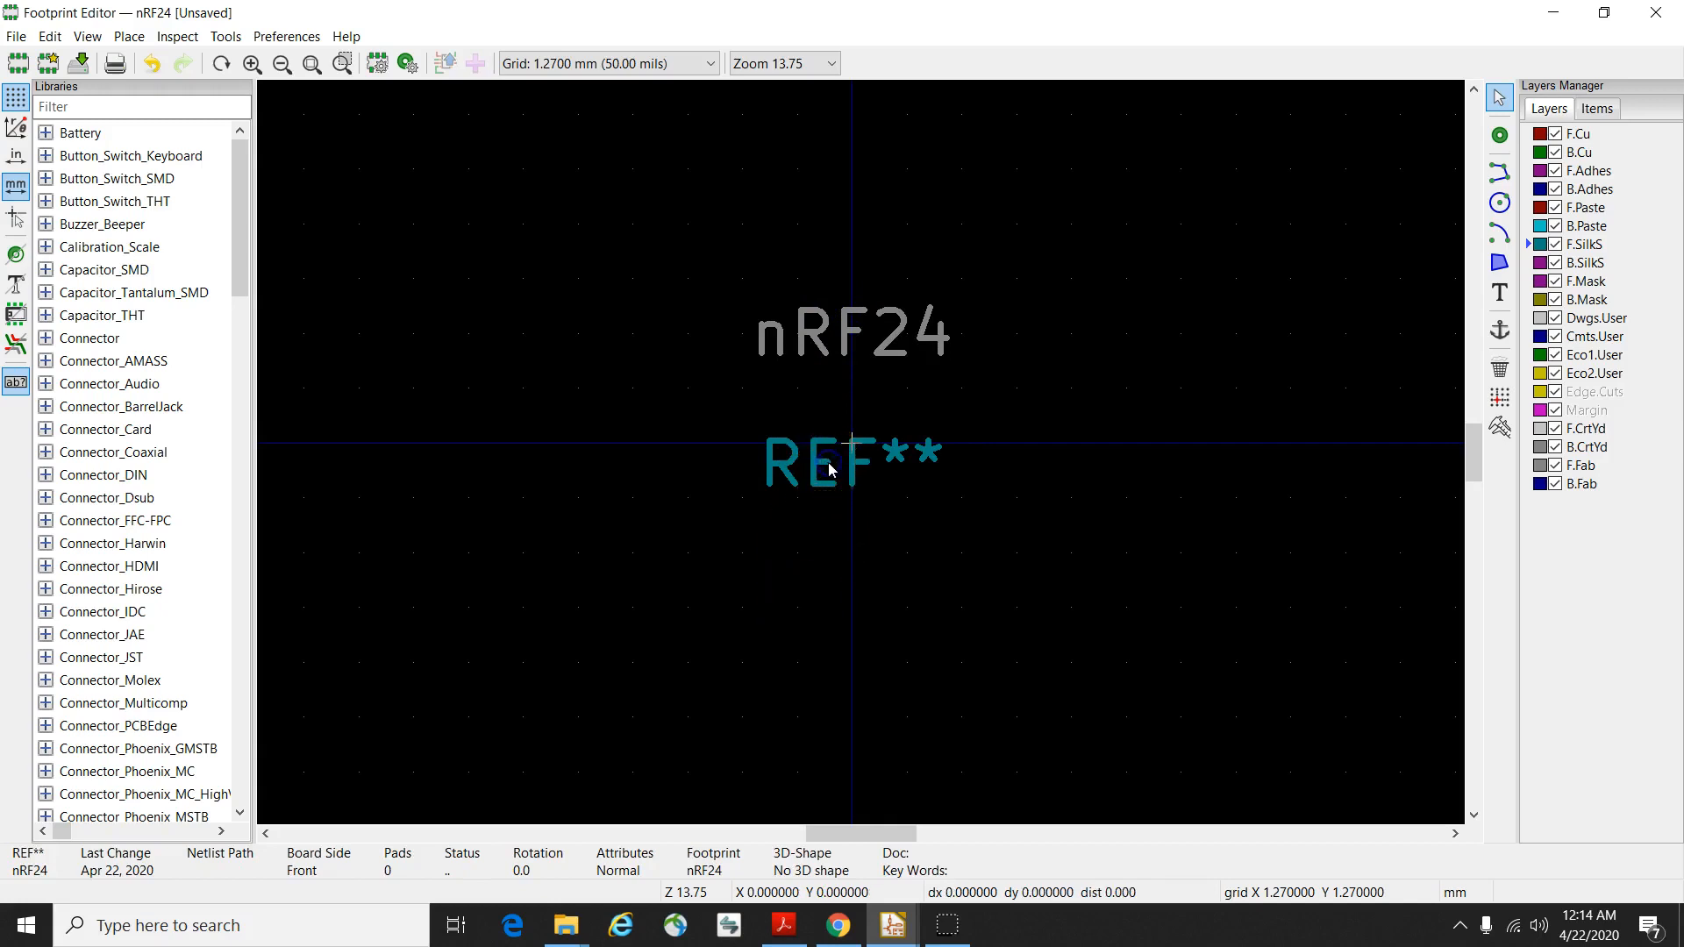
click(823, 466)
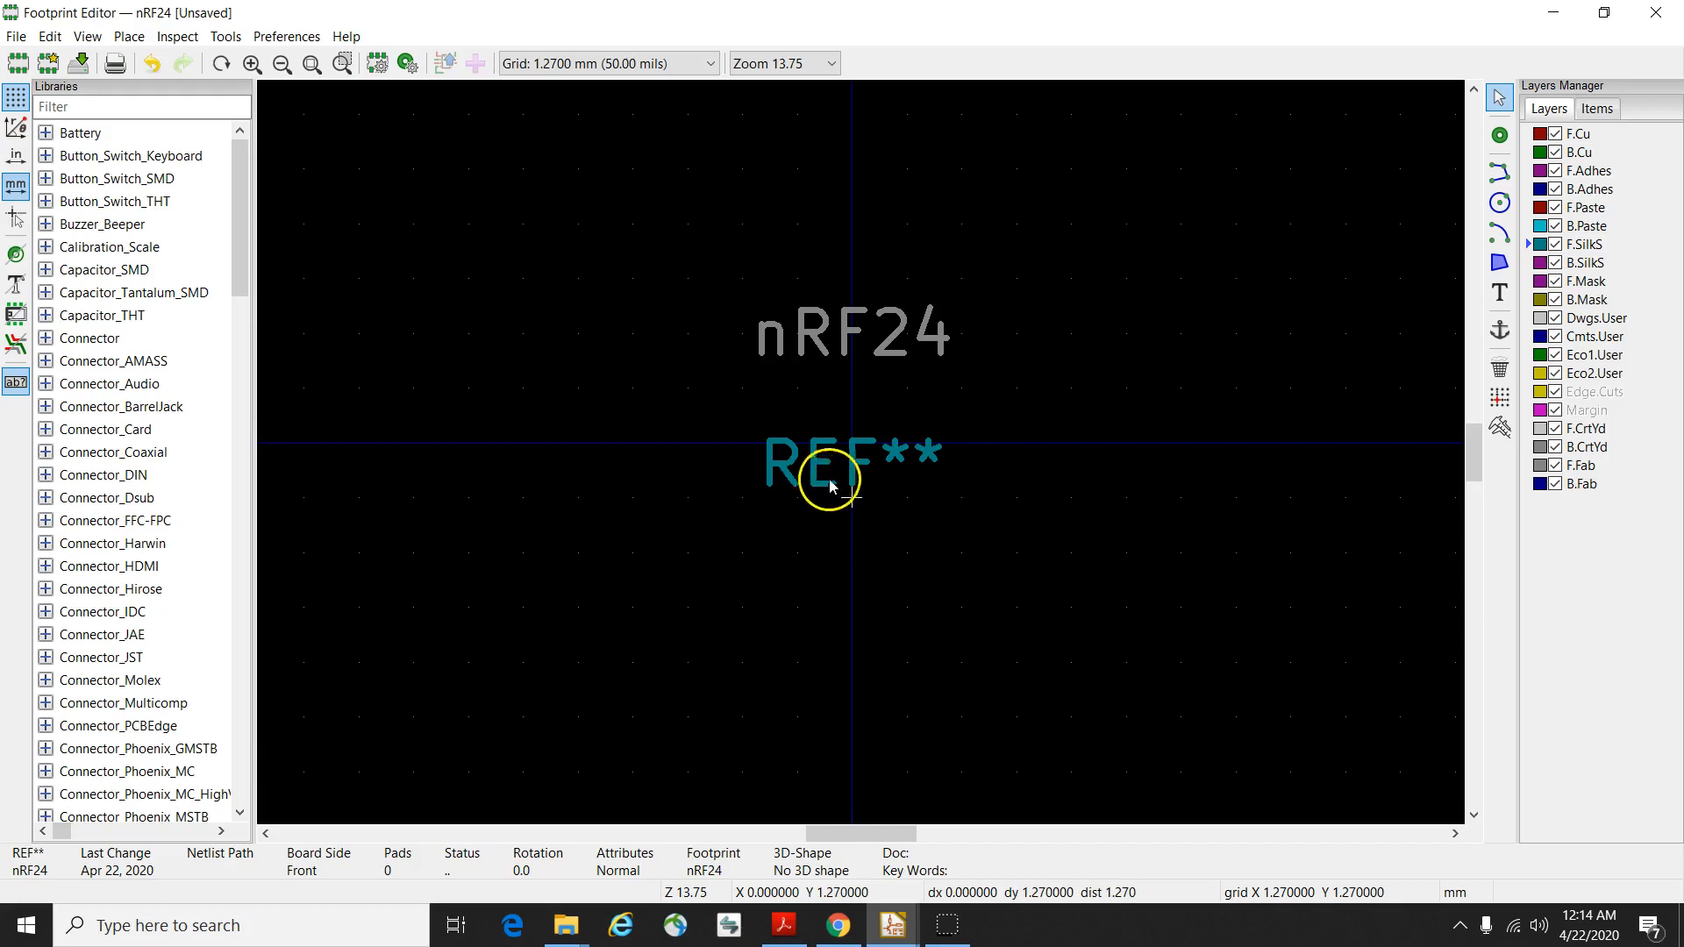
click(949, 431)
drag(948, 428, 784, 486)
click(780, 516)
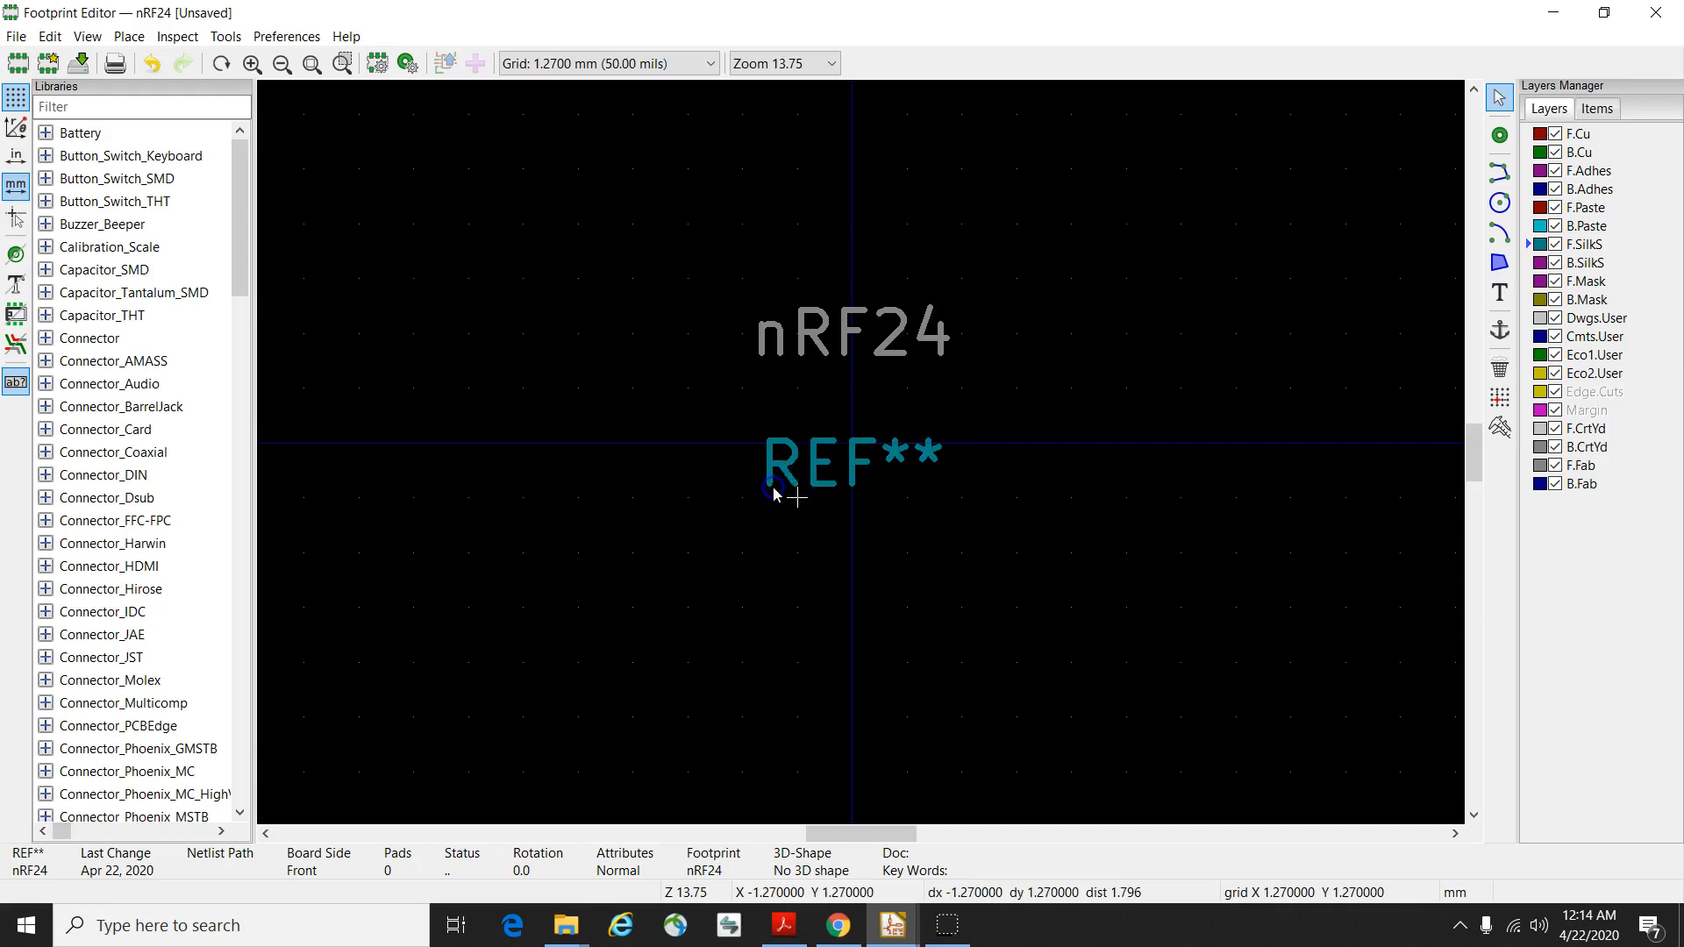
click(636, 548)
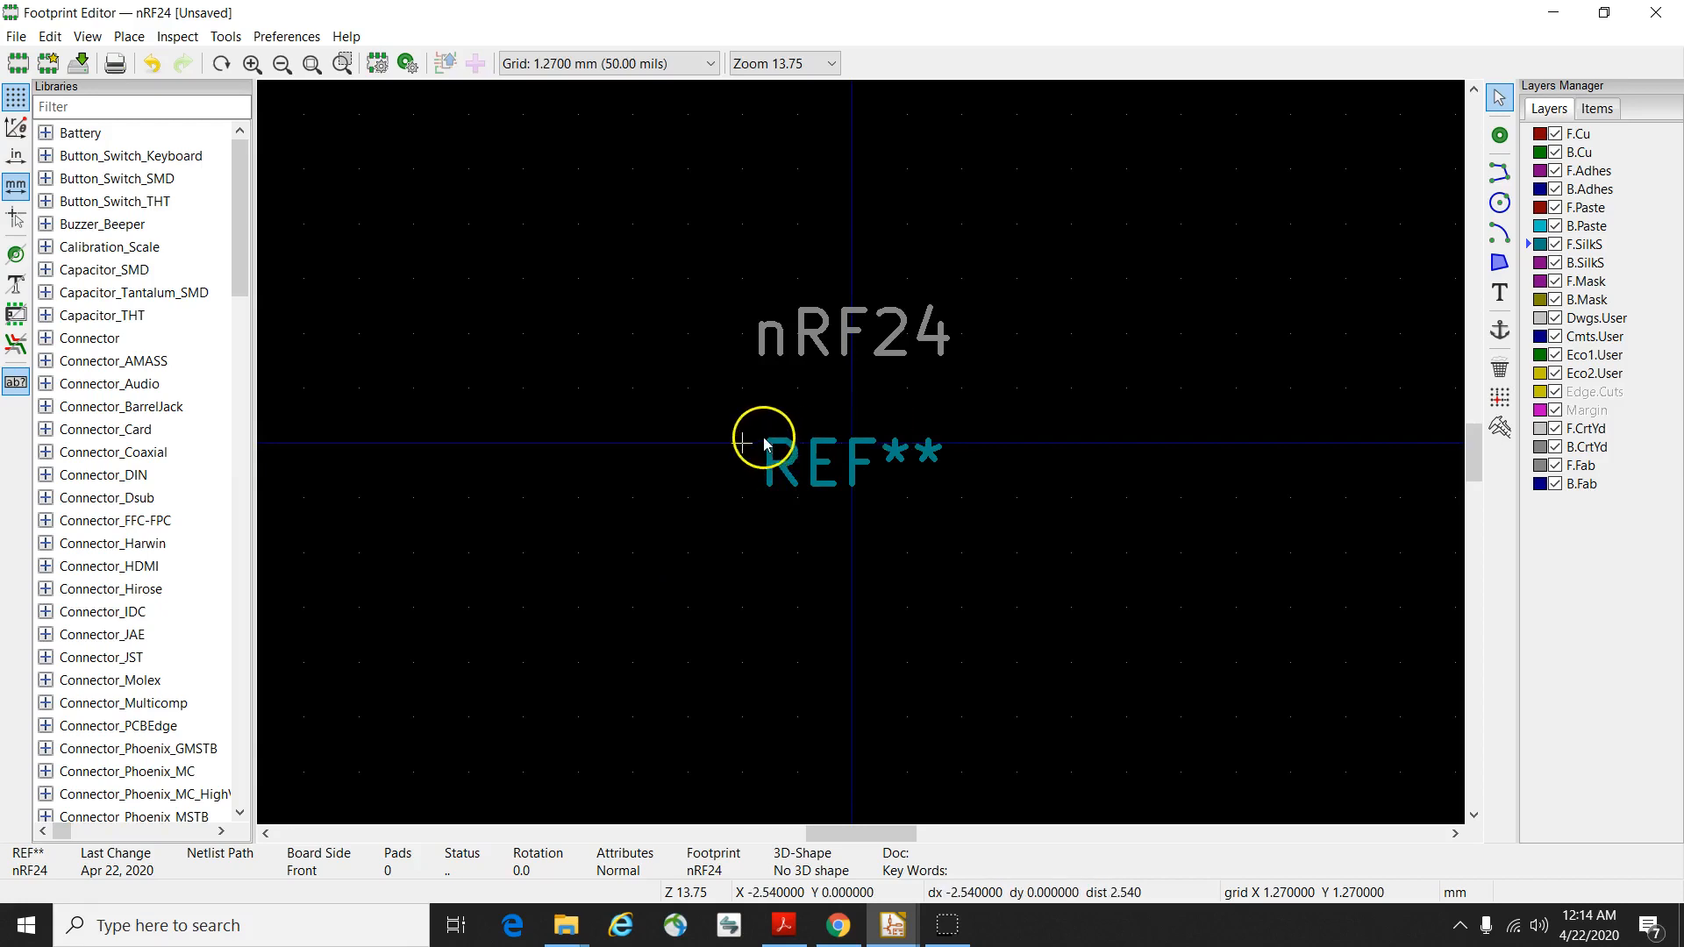
drag(762, 441, 944, 475)
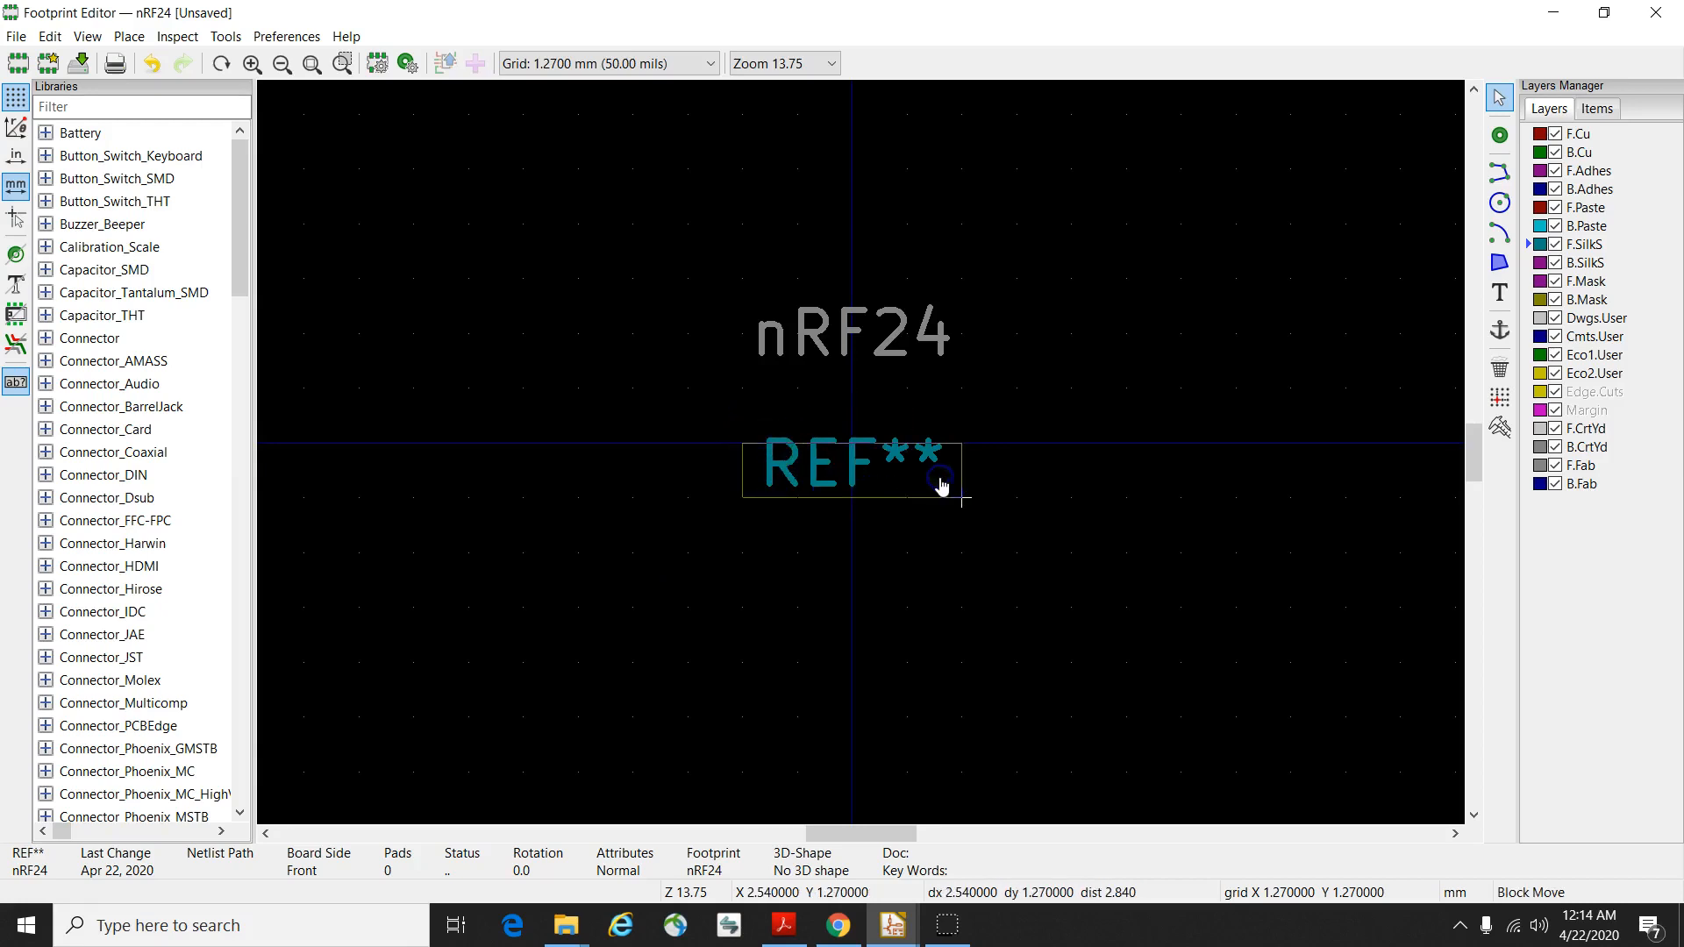
click(948, 629)
click(1151, 596)
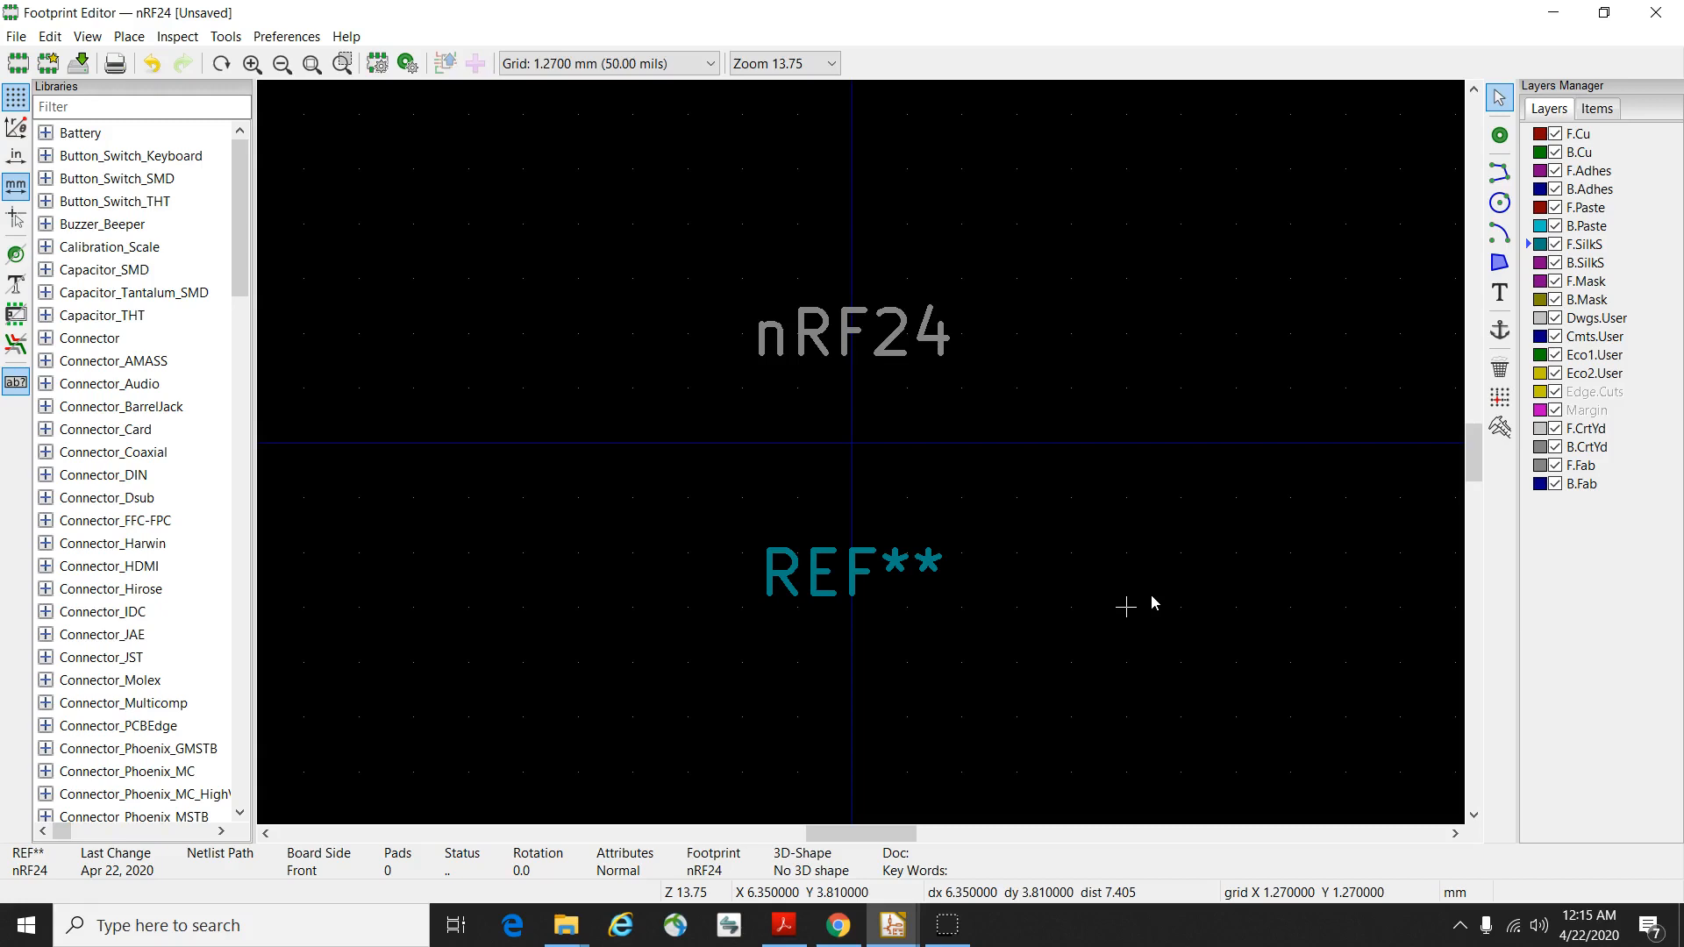
click(1176, 495)
click(1345, 444)
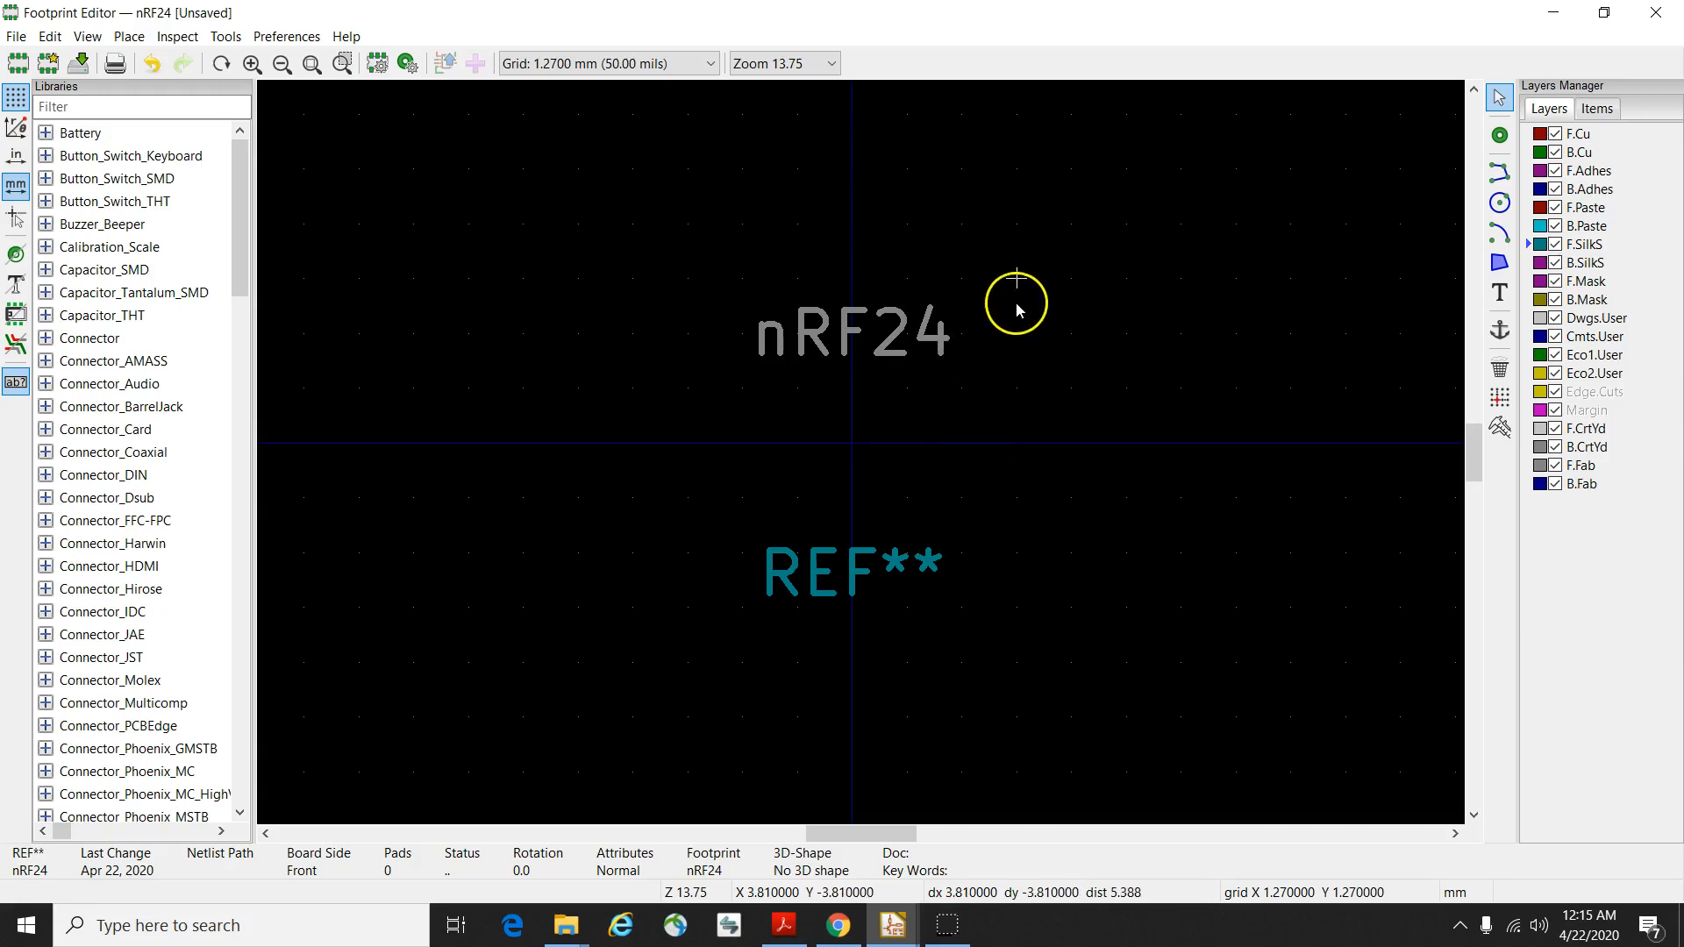
Set the grid to 2.54 mm and place a column of four pads at X 5.08 mm, from Y -5.08 to 2.54 mm.
click(685, 65)
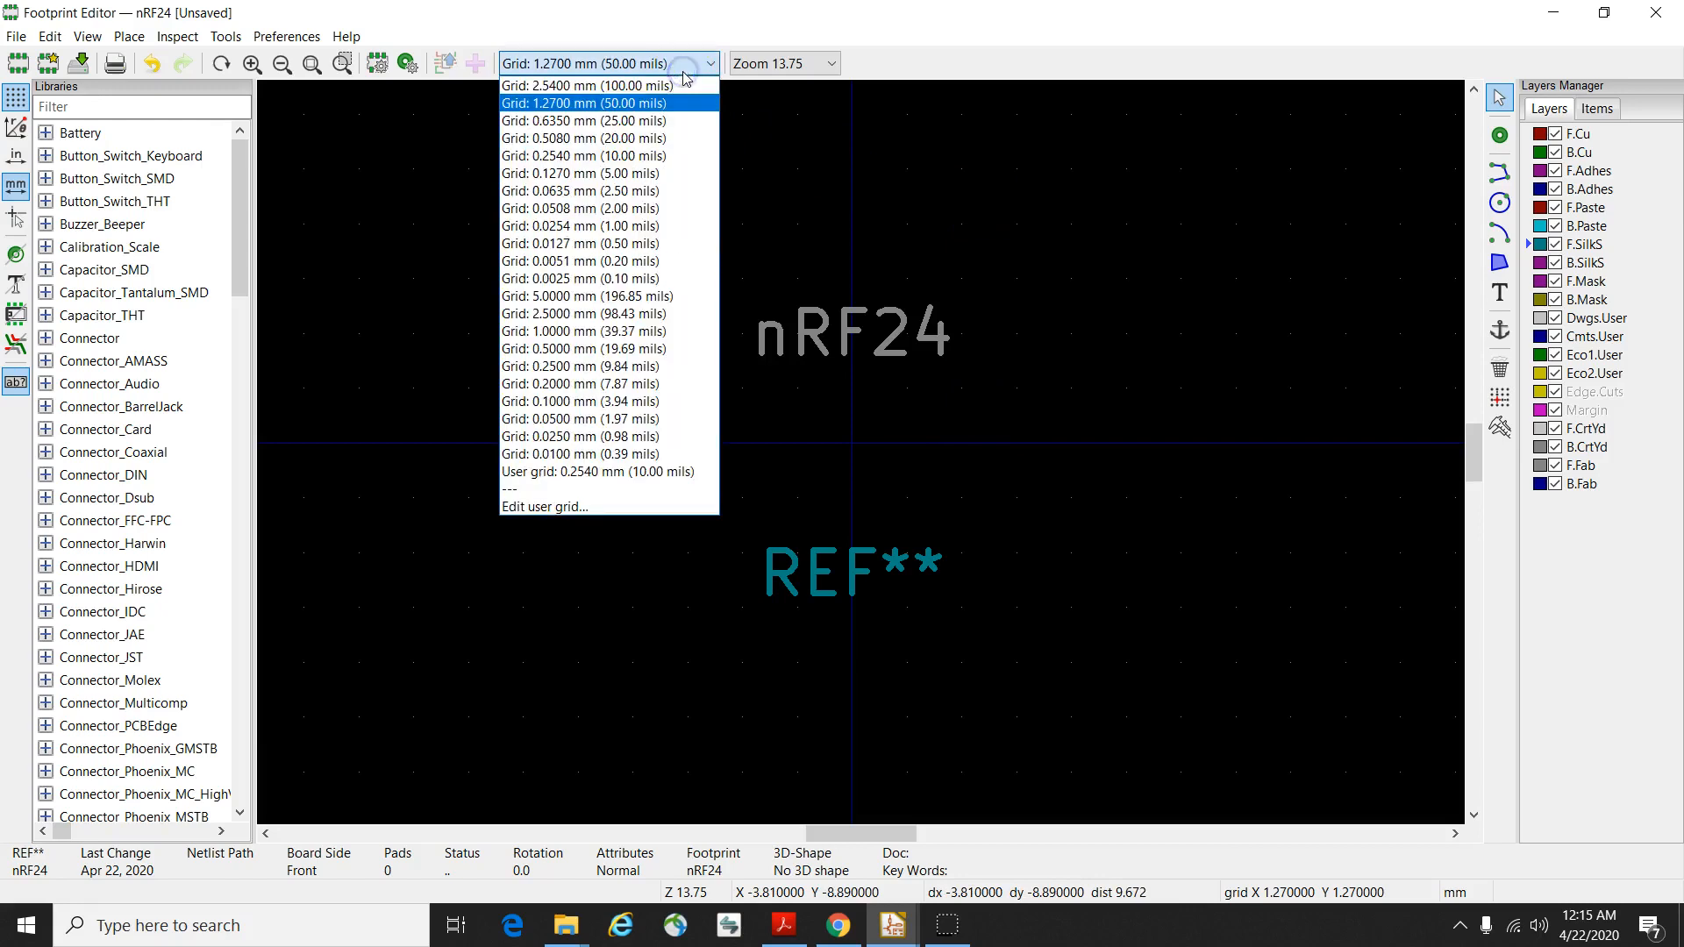
click(633, 86)
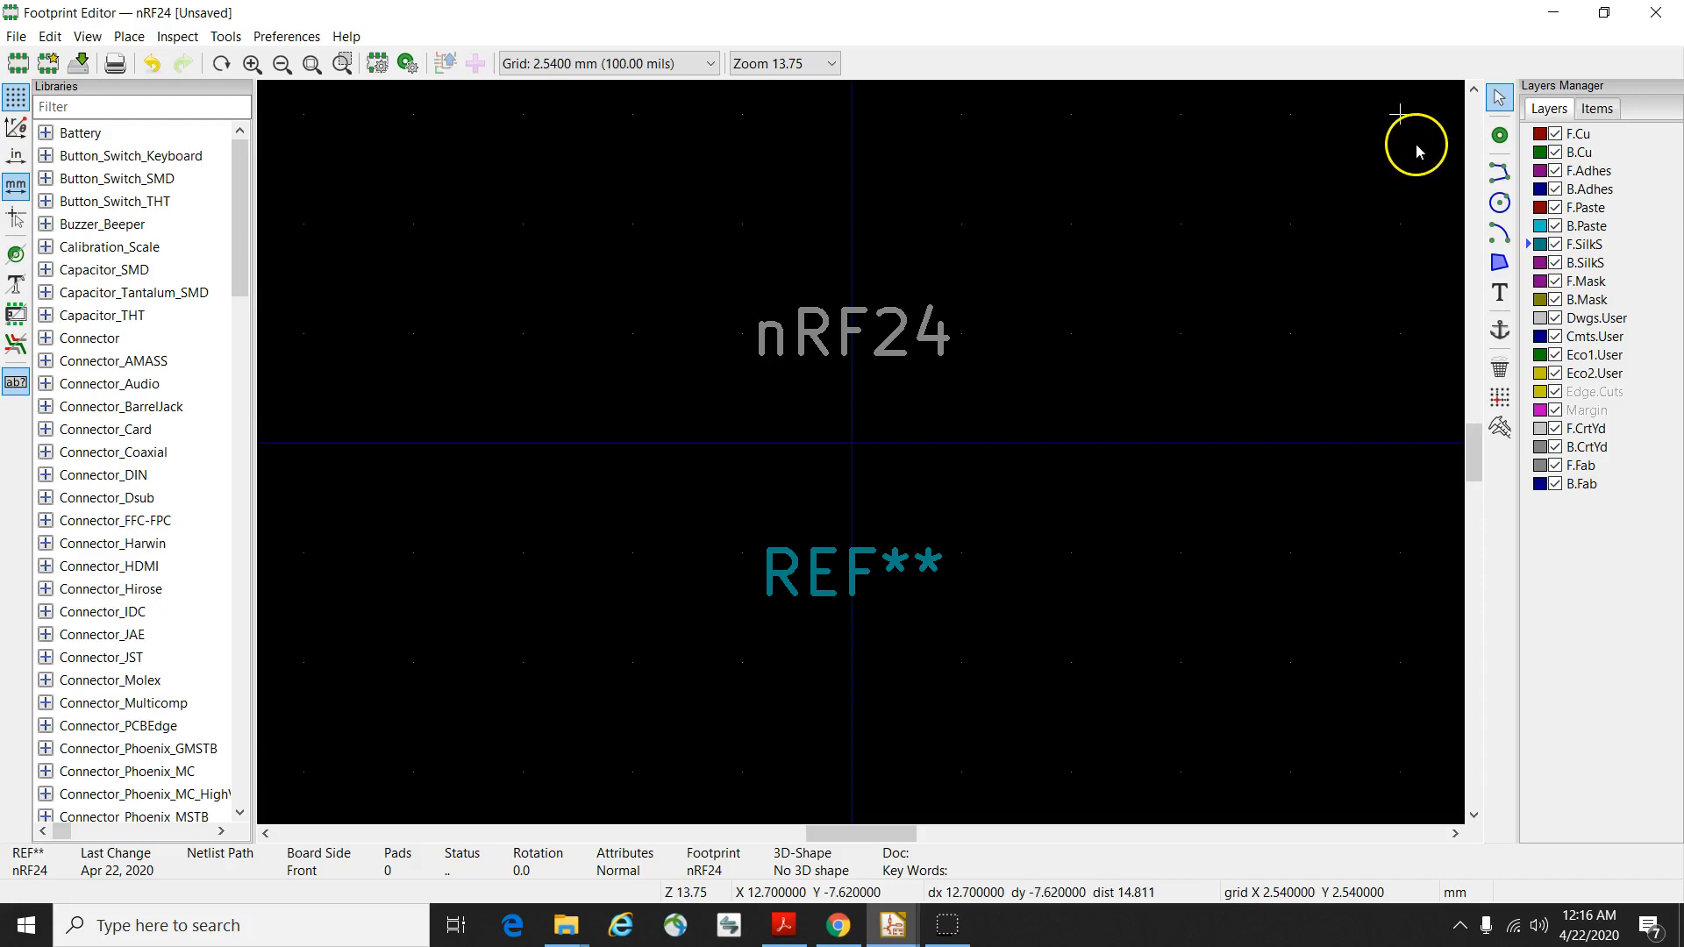
click(1500, 136)
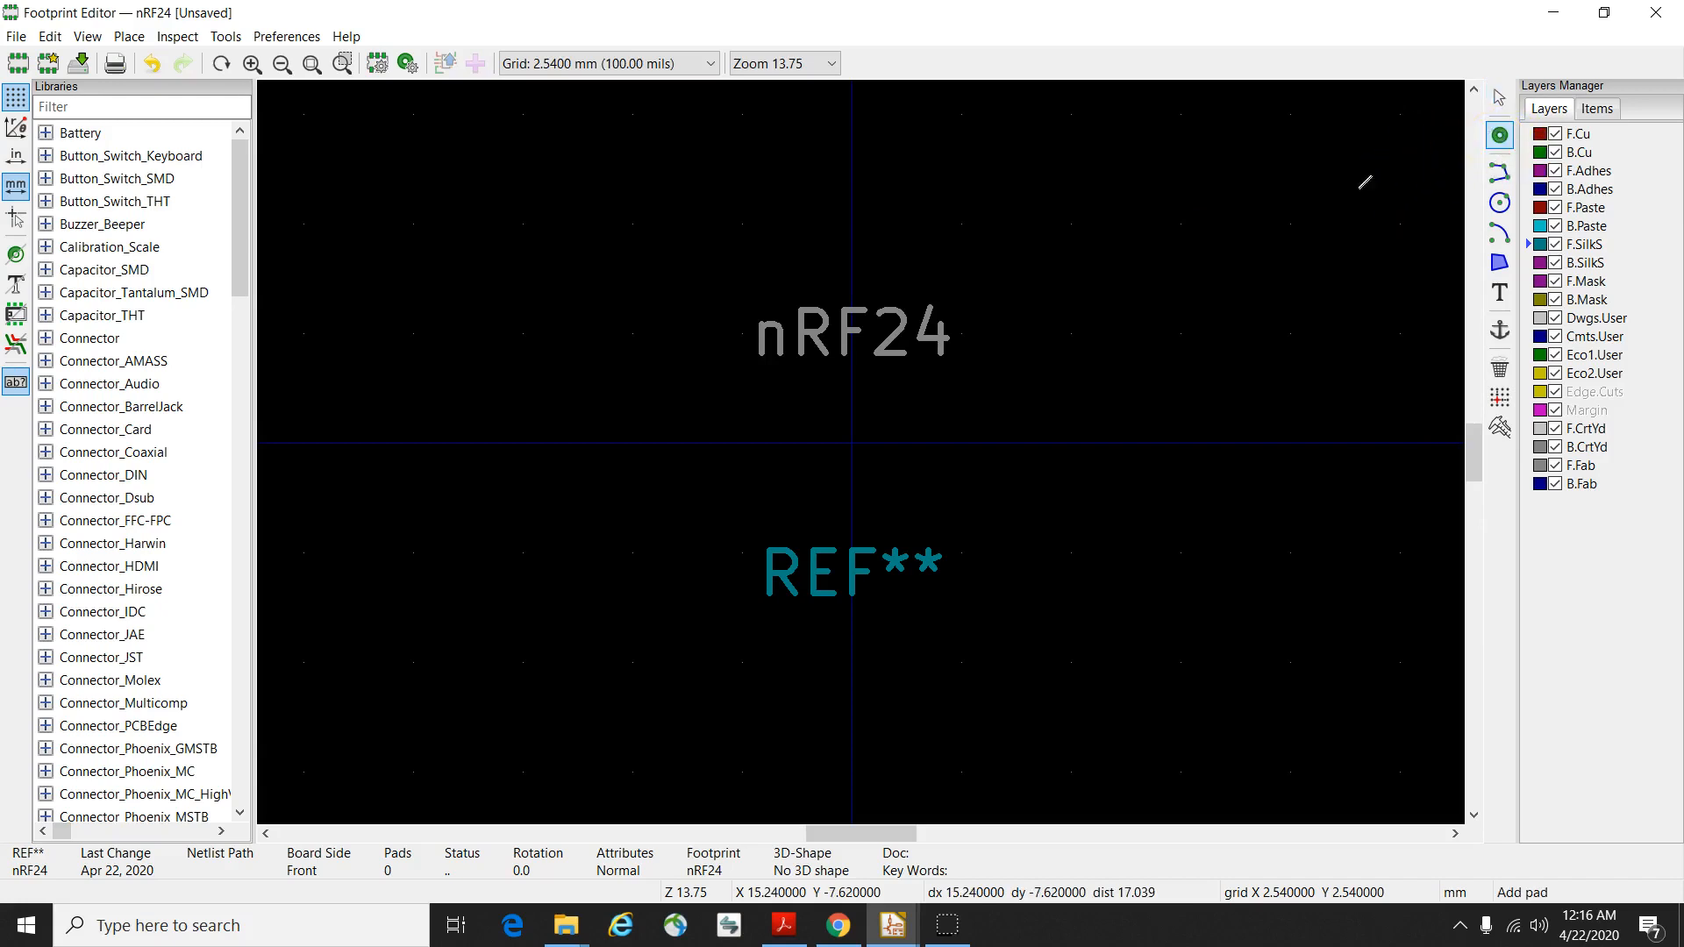
click(1071, 224)
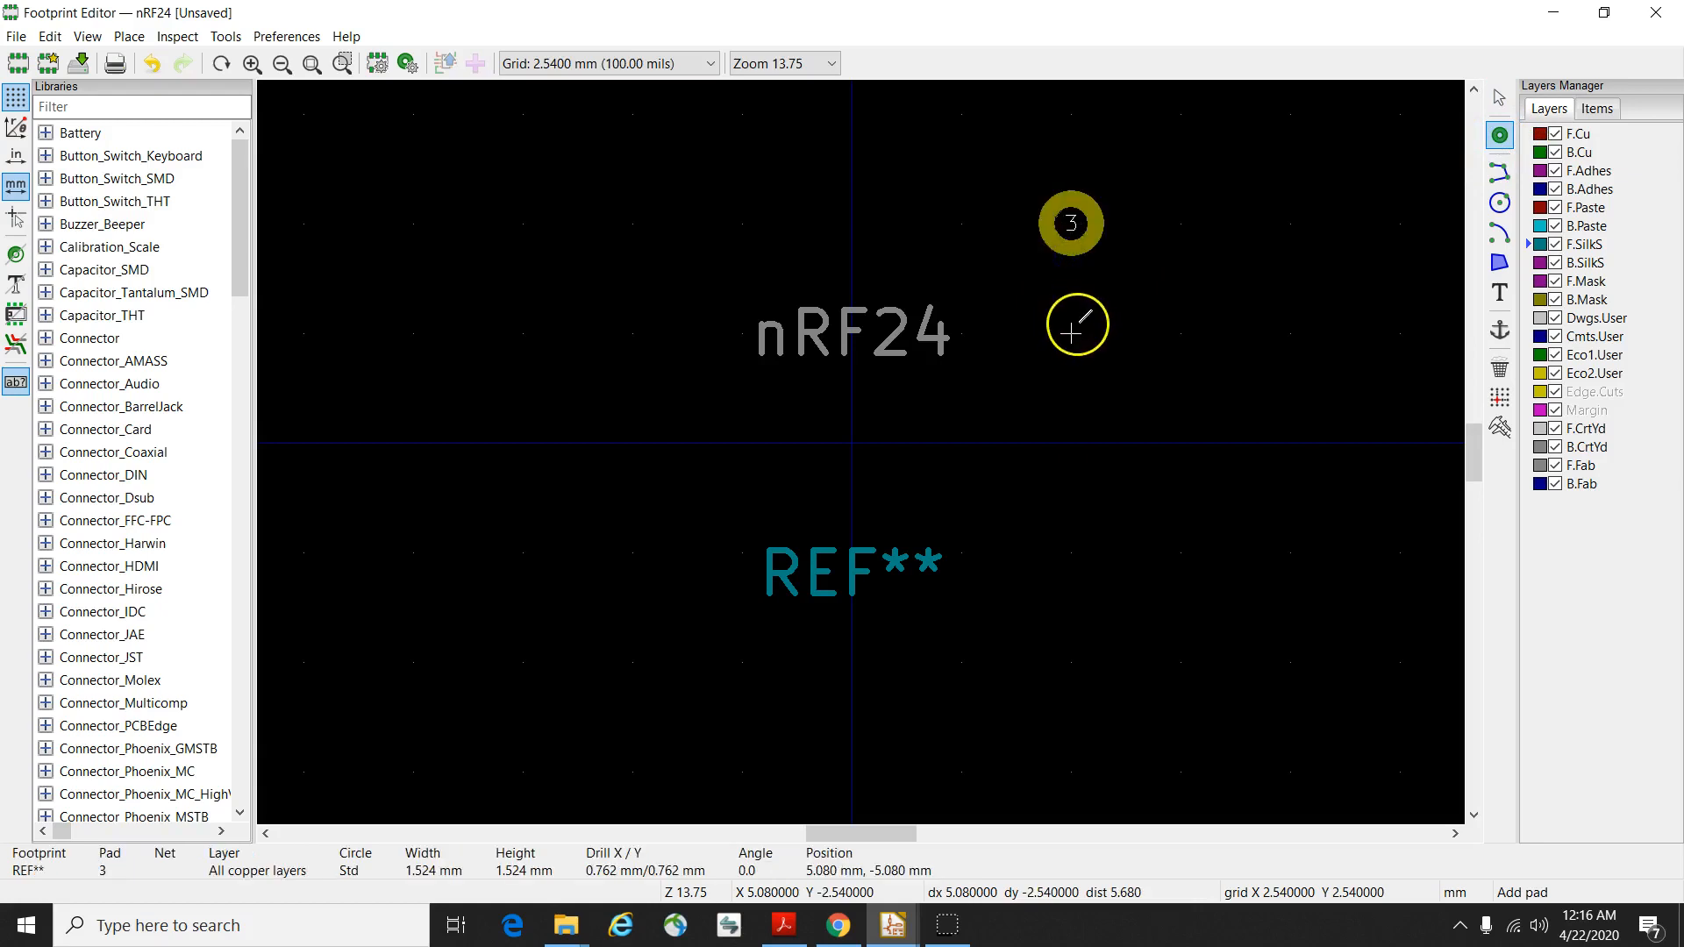
click(1071, 333)
click(1071, 443)
click(1071, 552)
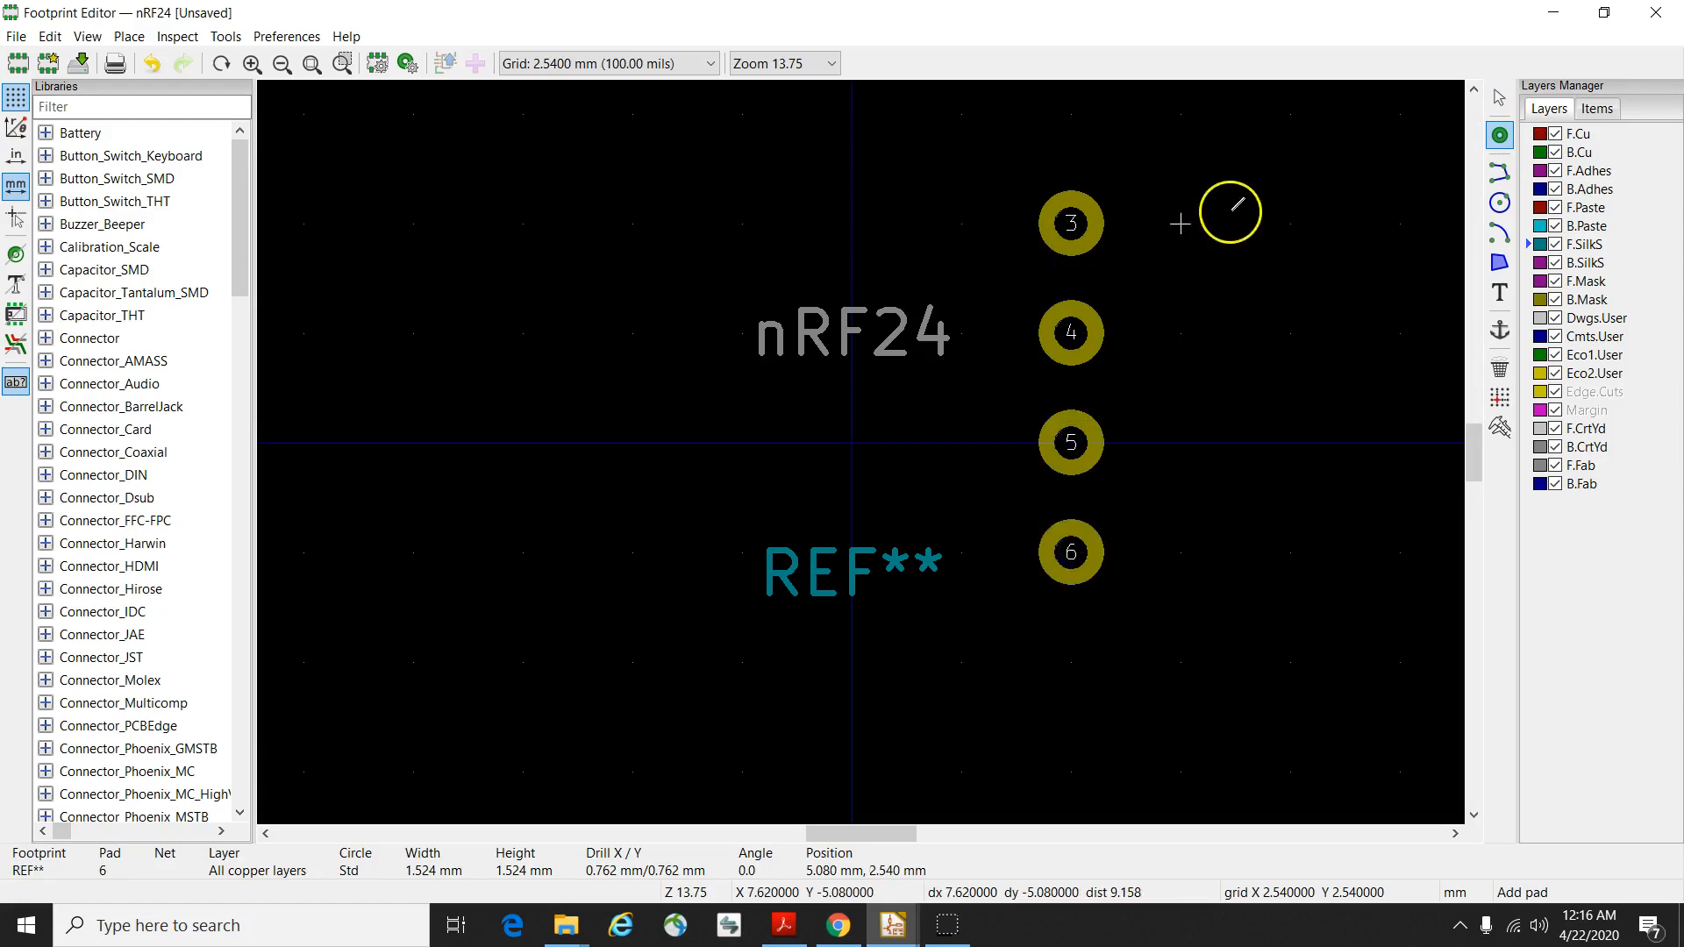
Place a second column of four pads at X 7.62 mm, from Y -5.08 to 2.54 mm.
click(1181, 224)
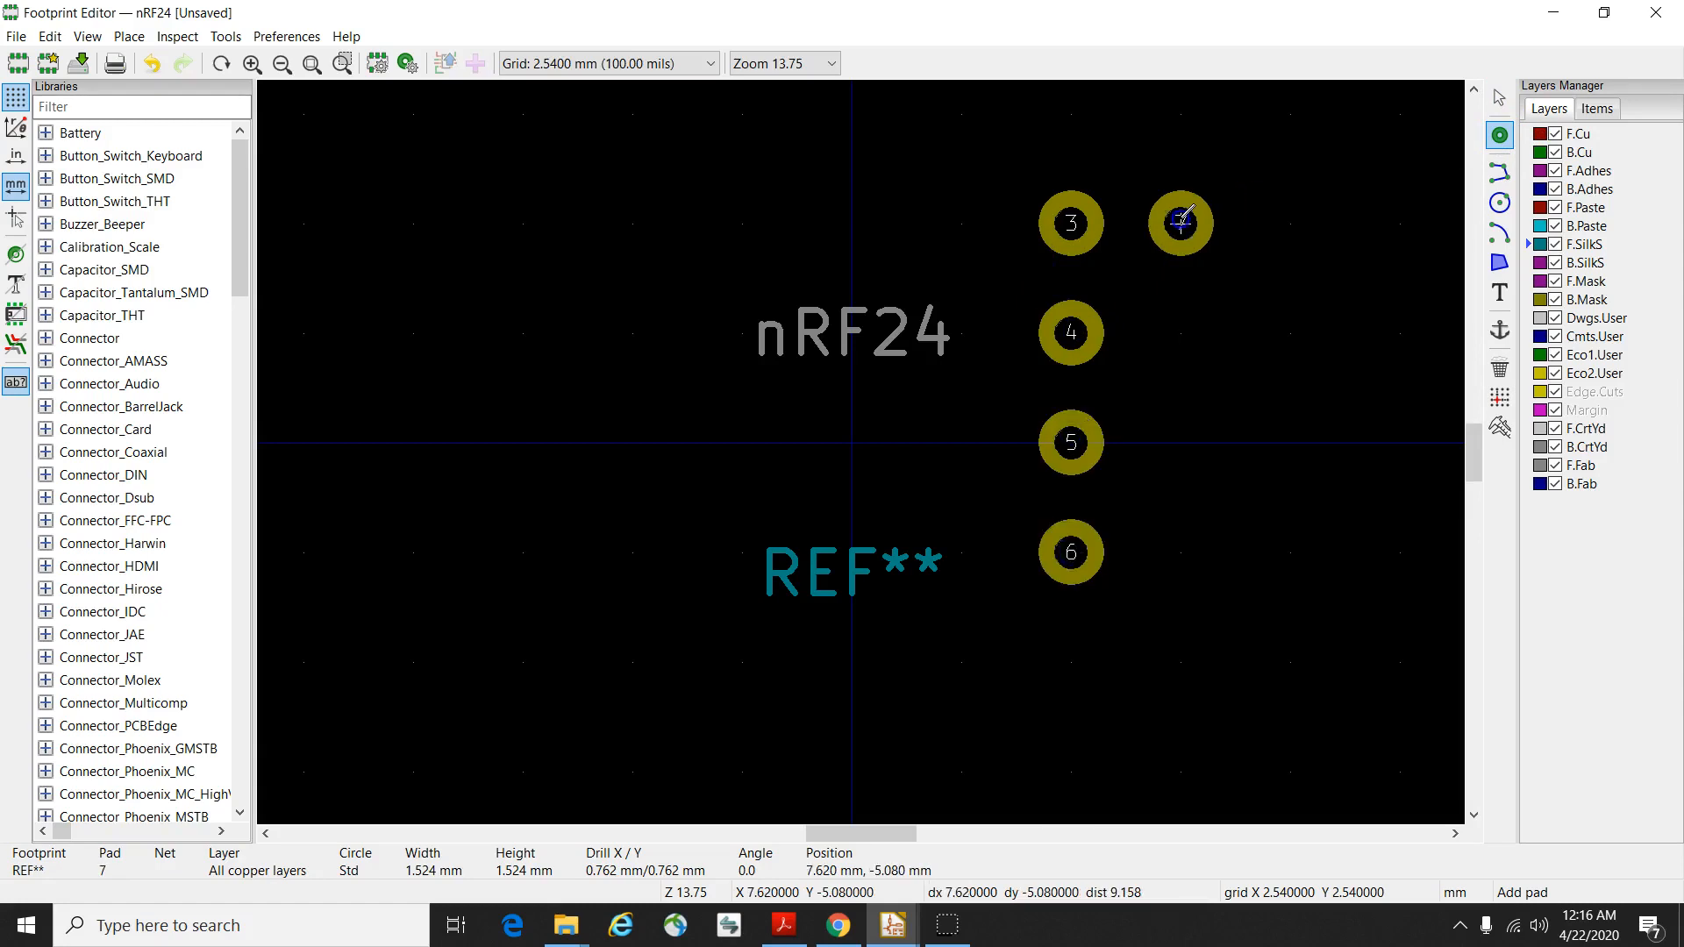
click(1181, 333)
click(1181, 443)
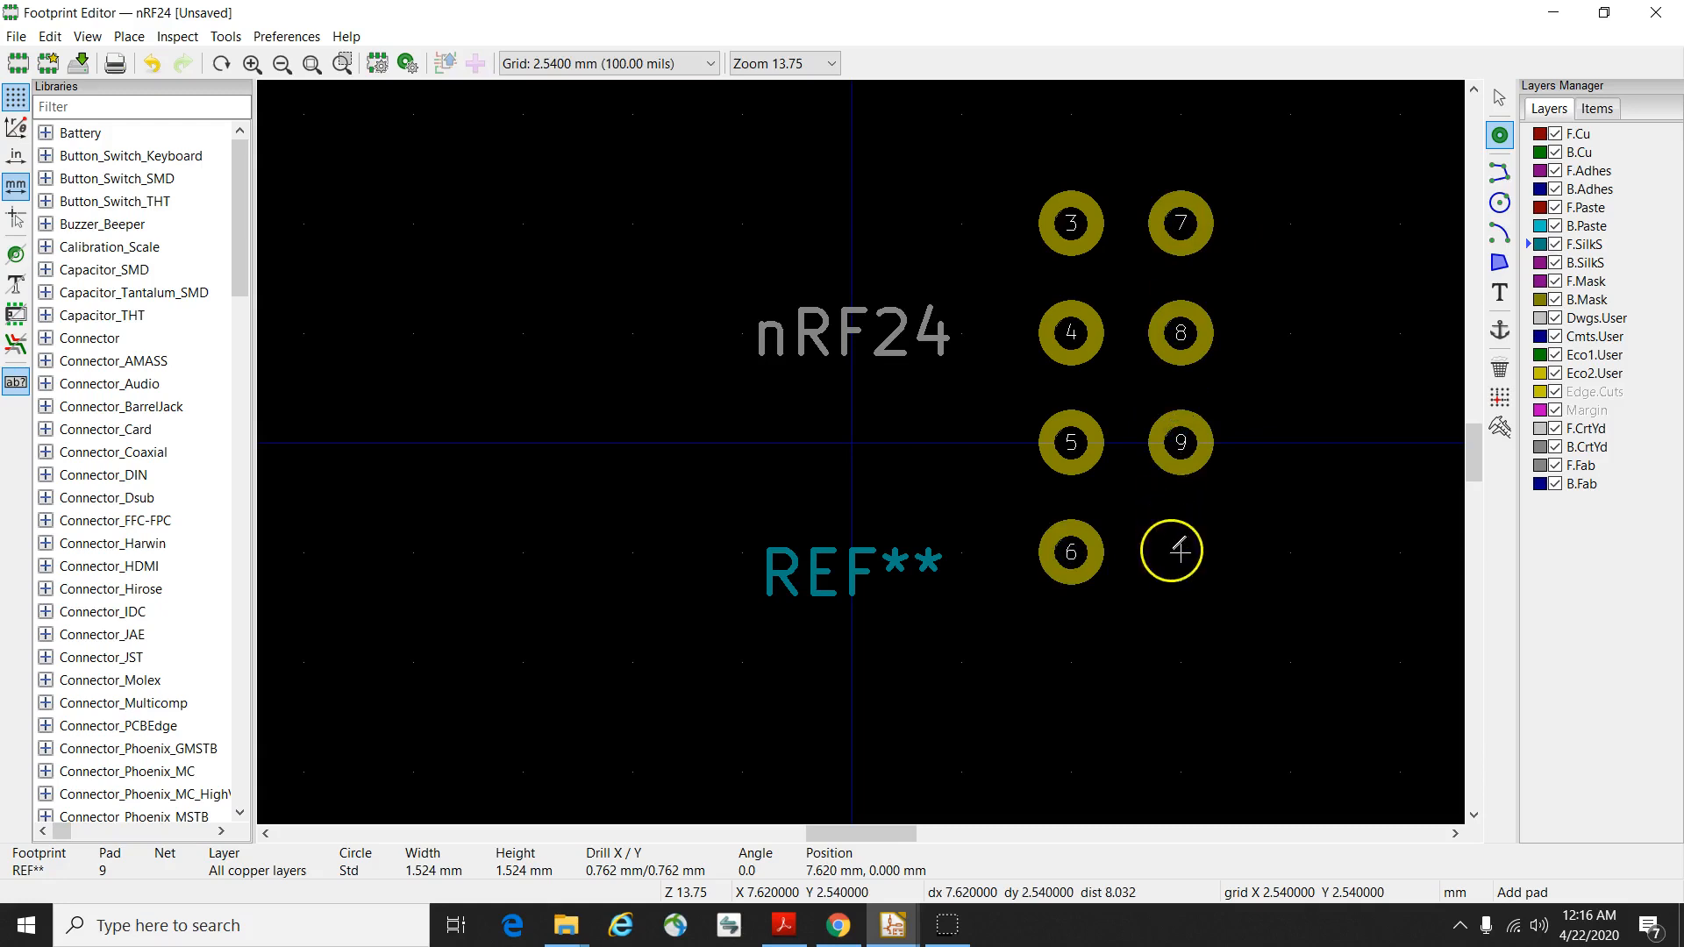
click(1181, 552)
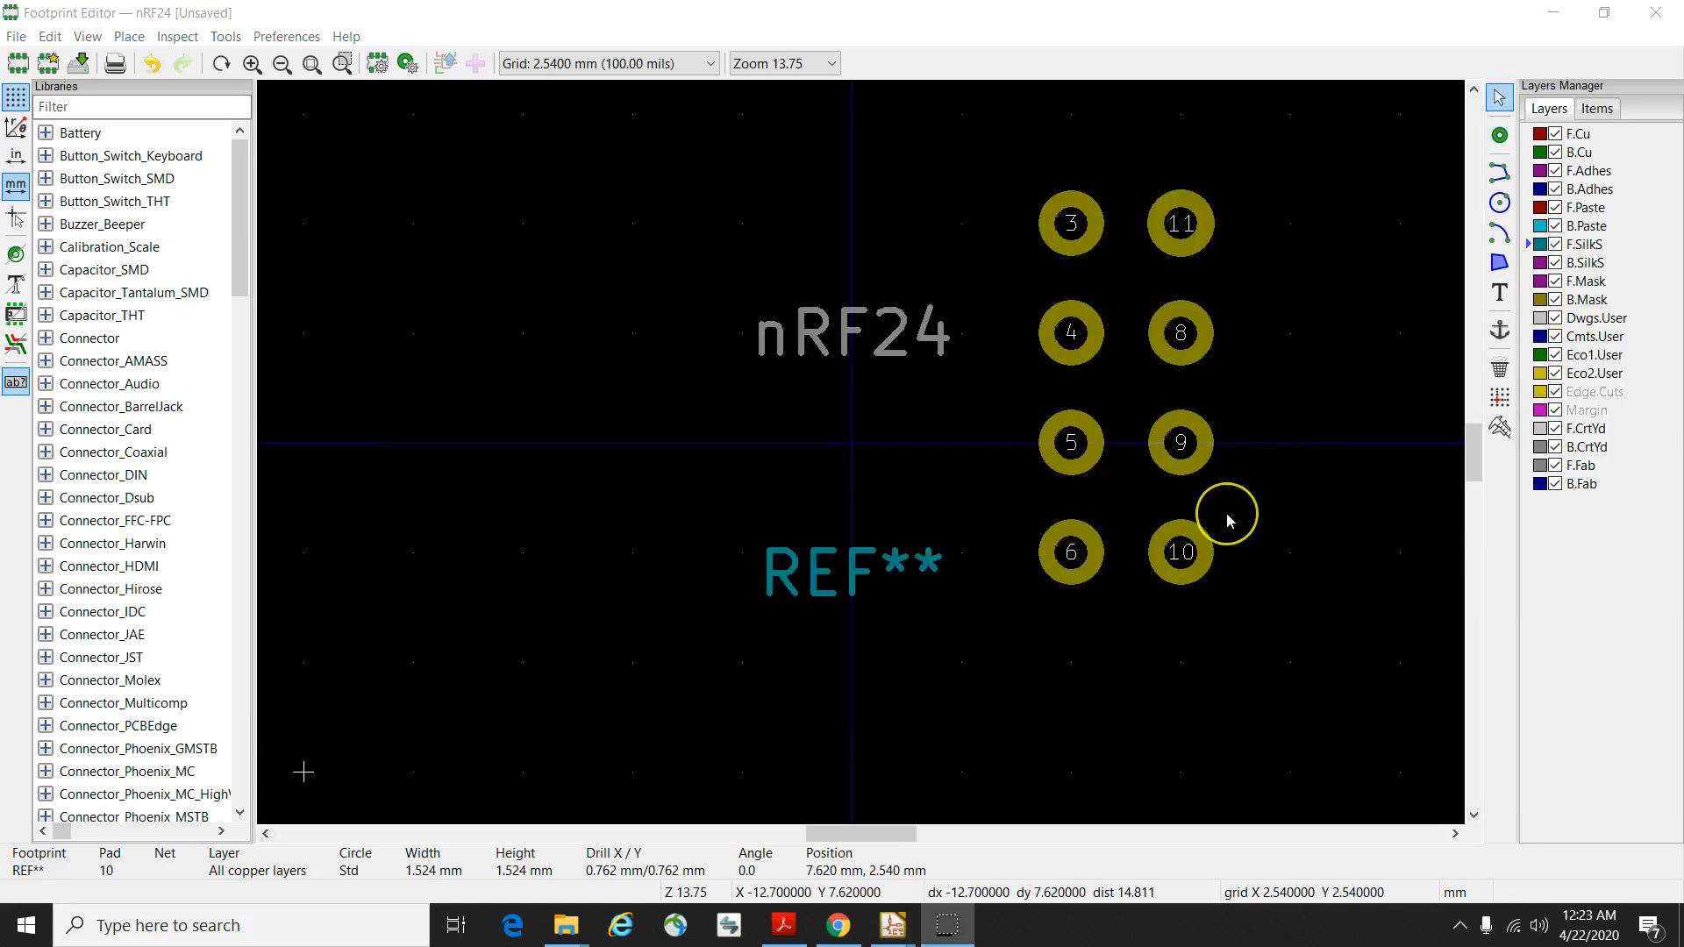
Set the pad number of pad 10 to 0 in its properties.
click(1183, 558)
double_click(1184, 555)
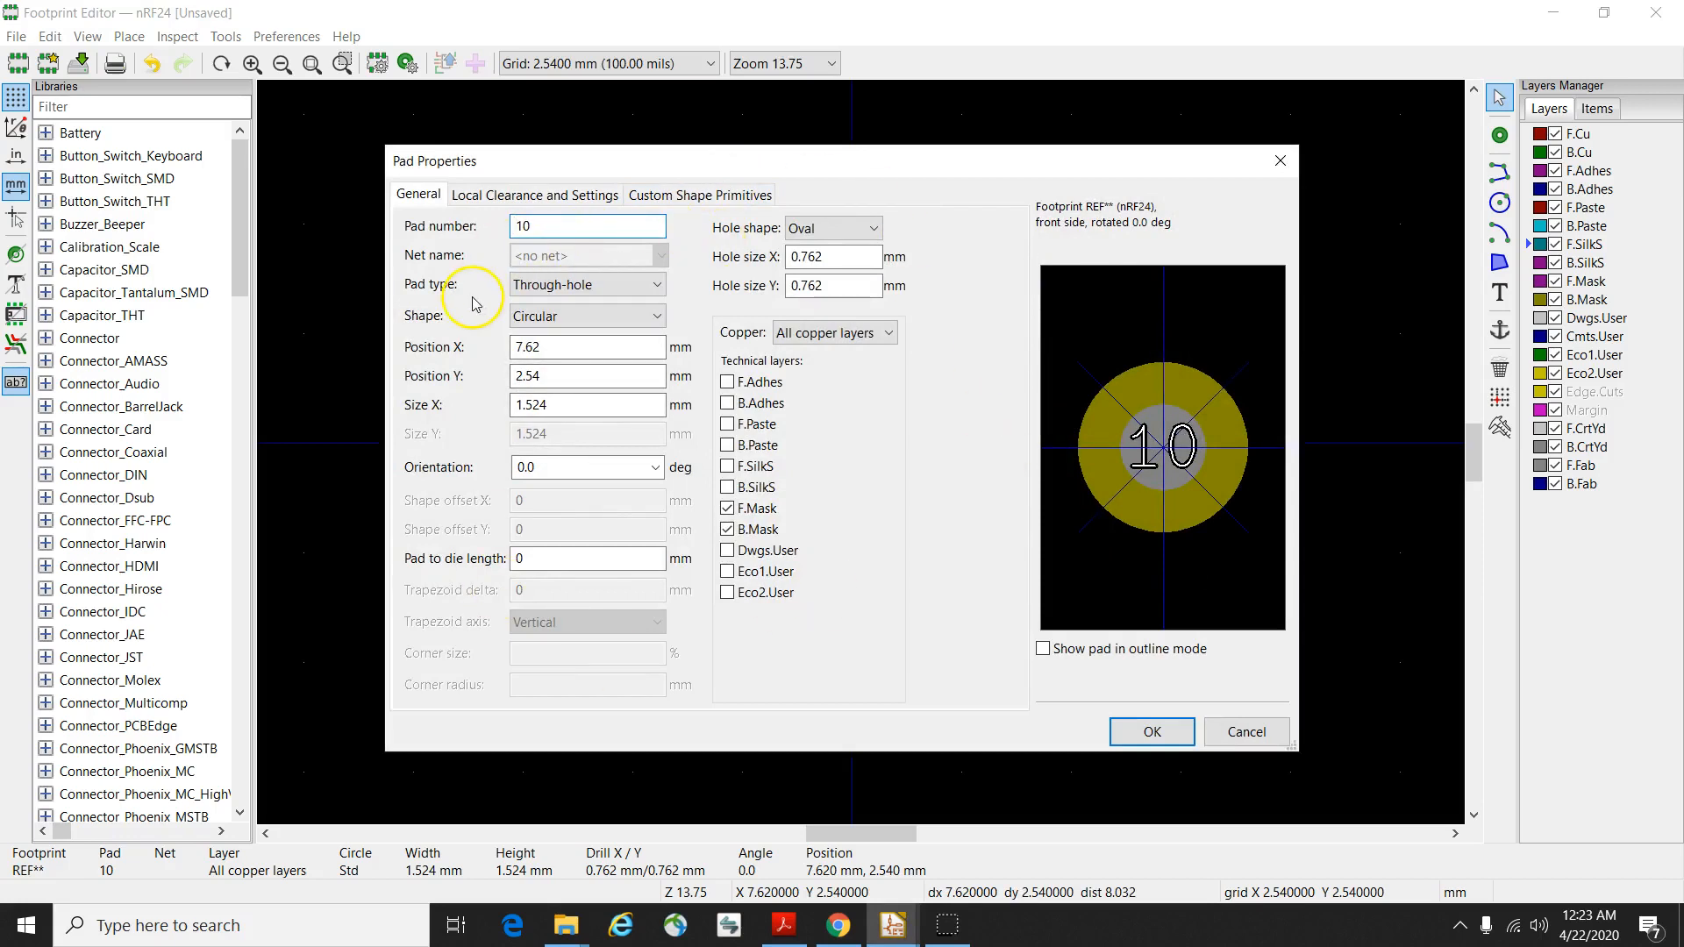
click(564, 229)
key(BackSpace)
key(BackSpace)
text(0)
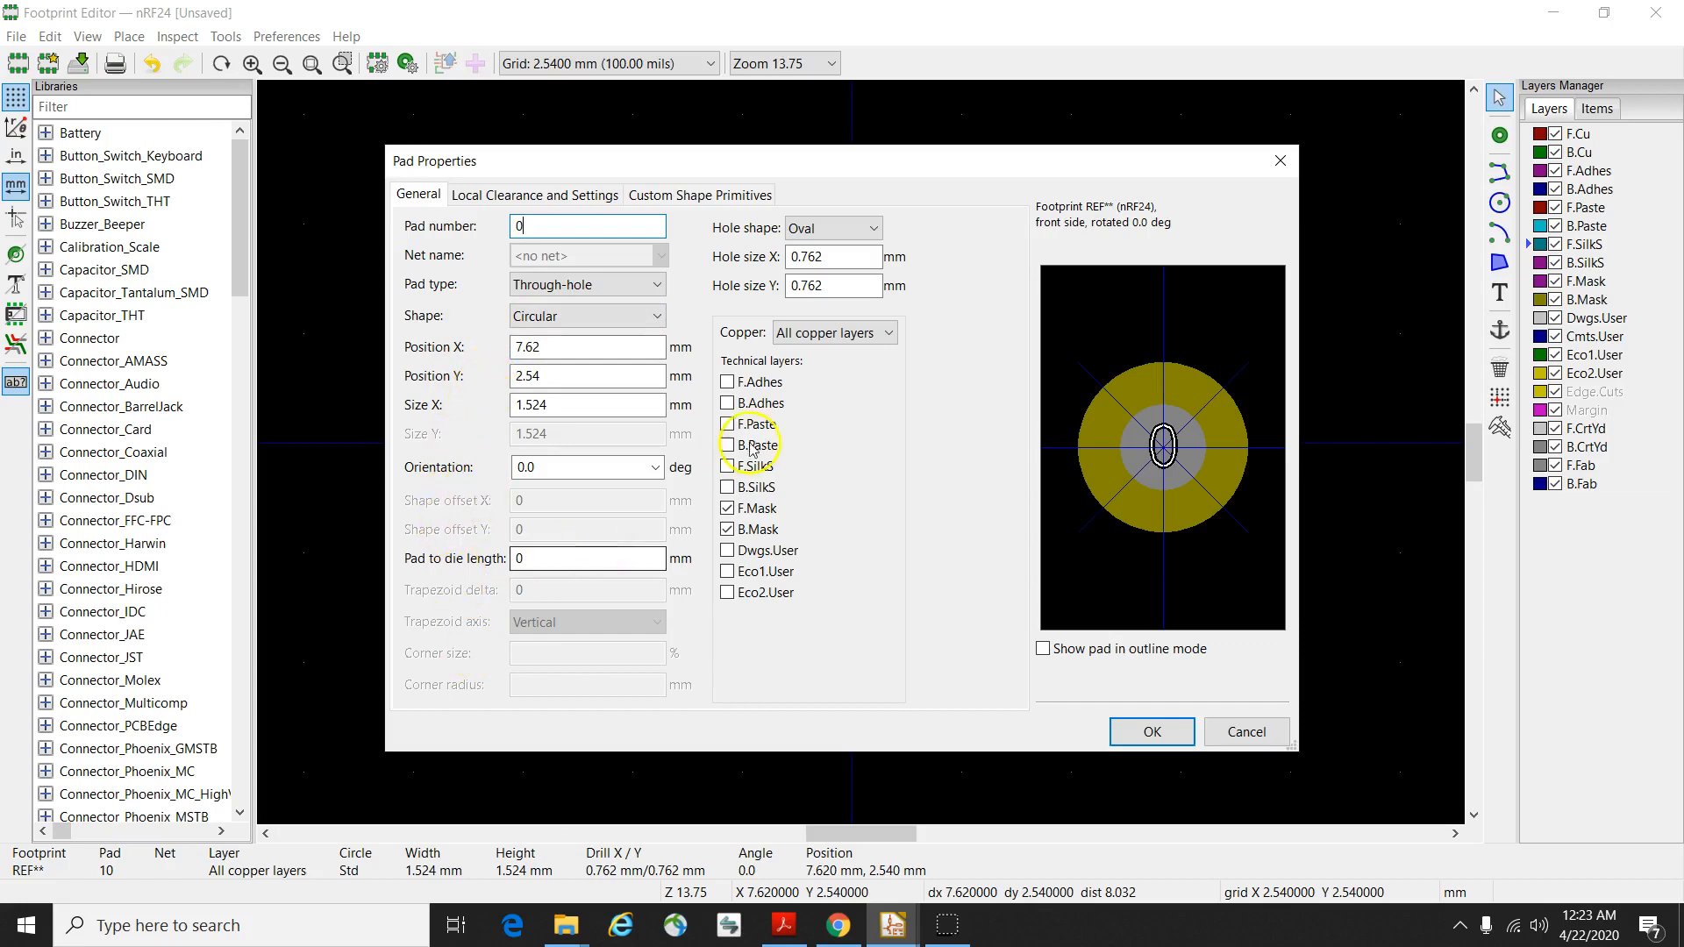
Set the pad's hole shape to Circular and apply the pad properties.
click(848, 229)
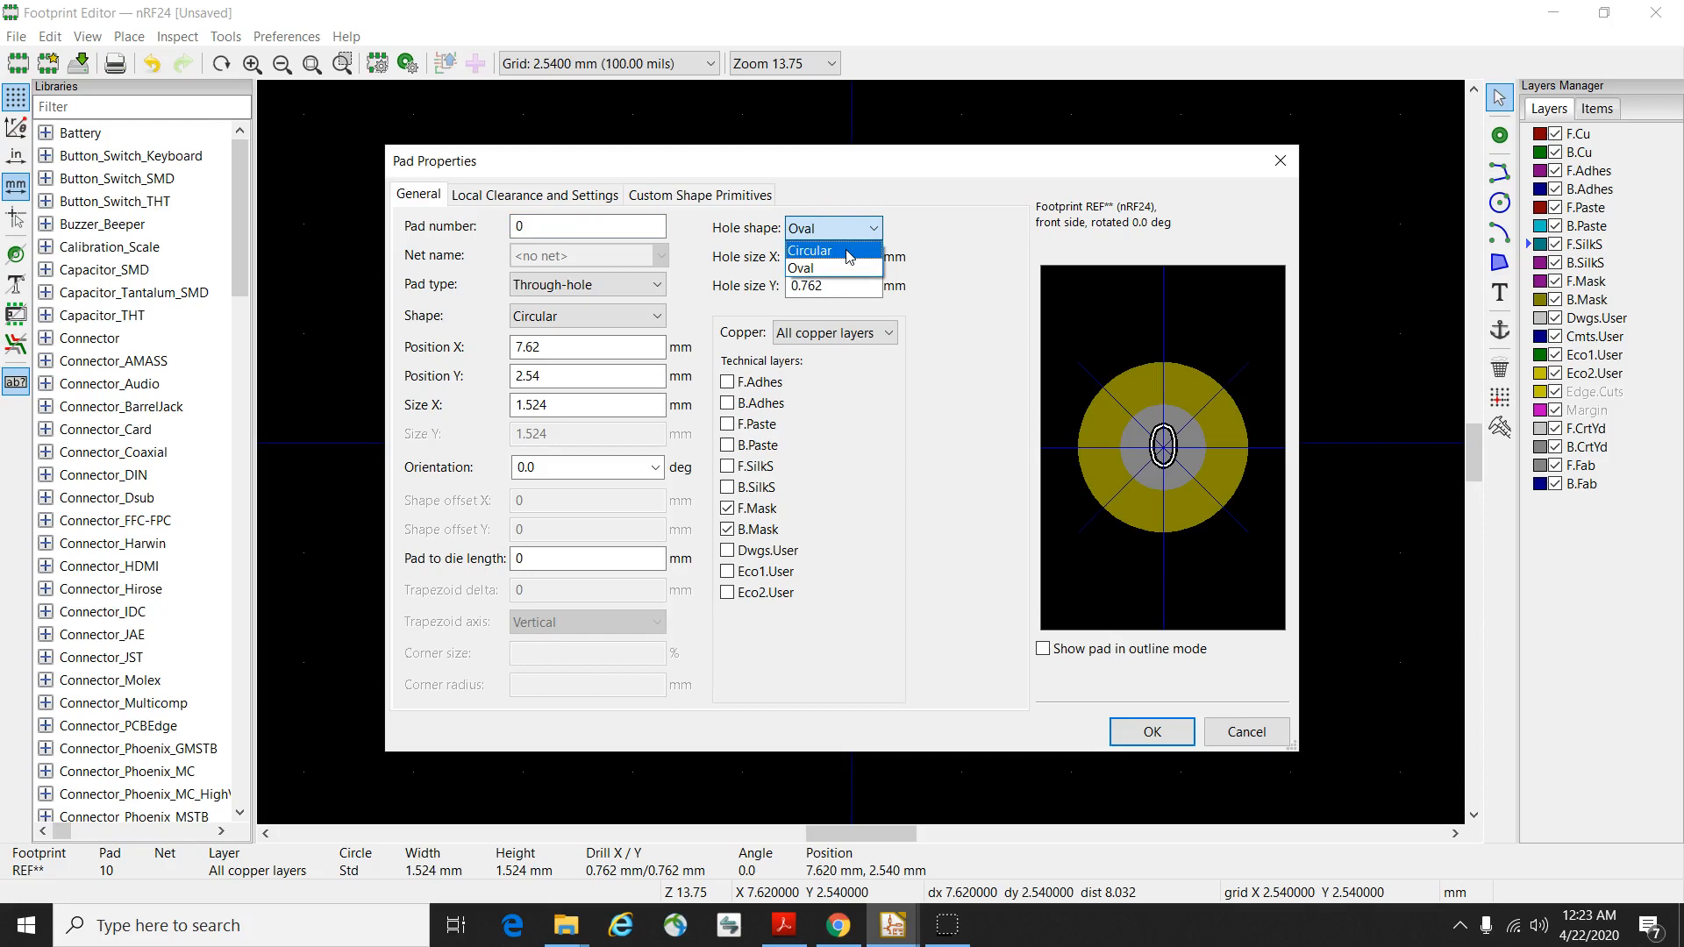
click(848, 252)
click(838, 230)
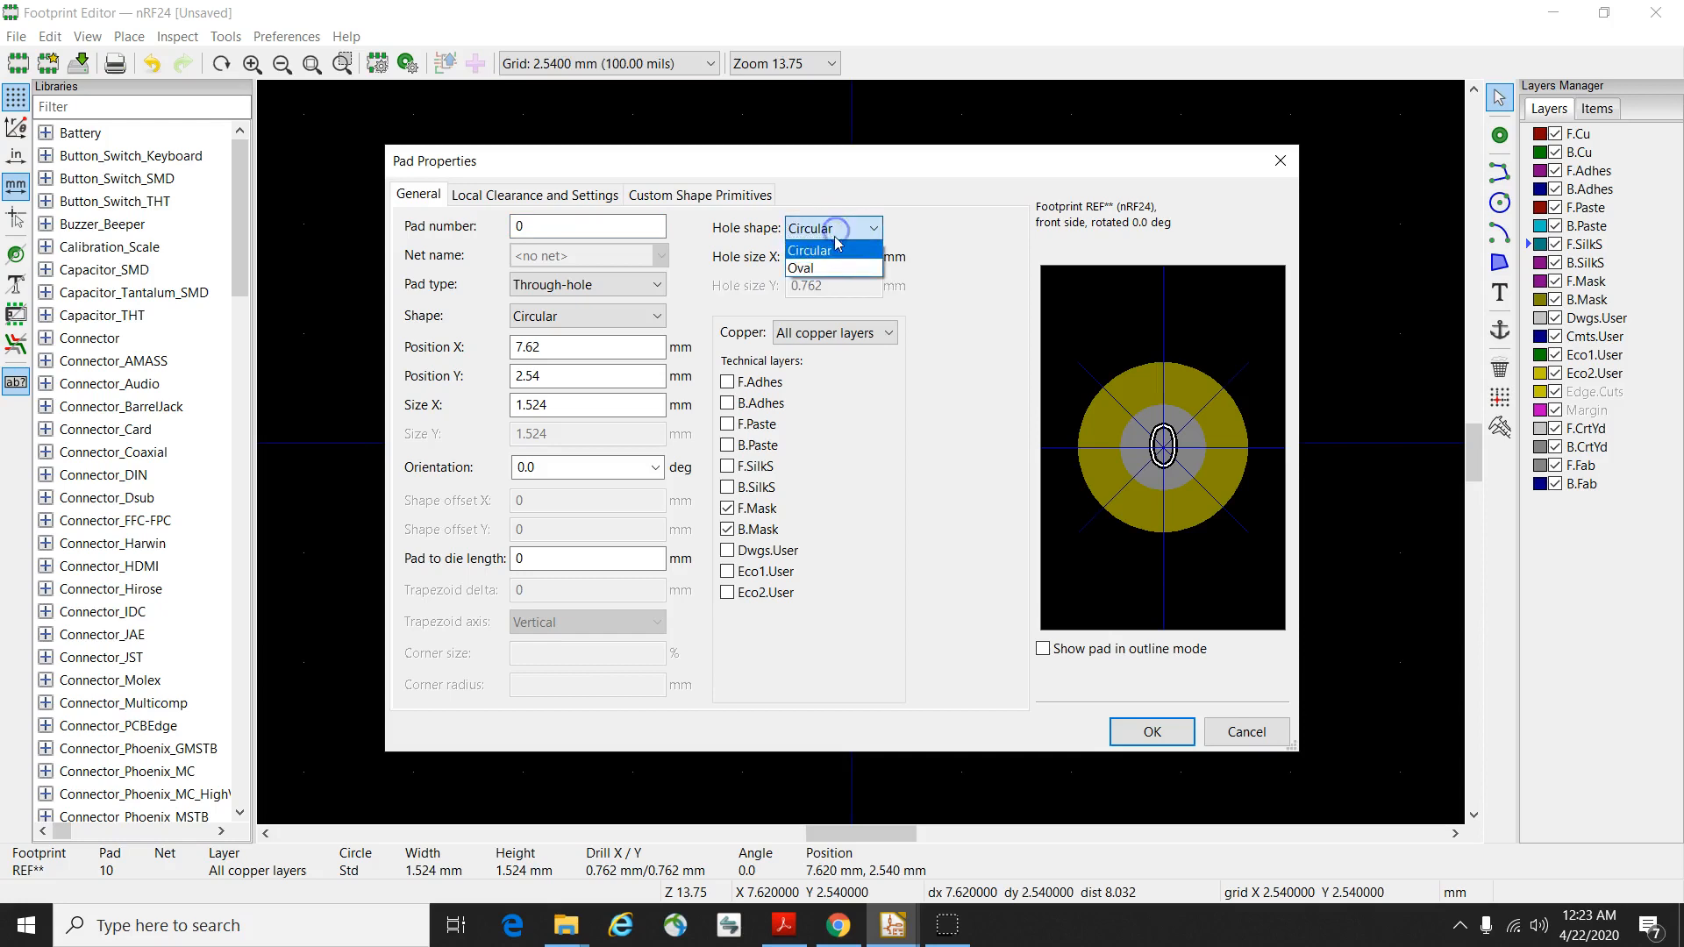
click(840, 268)
click(858, 237)
click(852, 255)
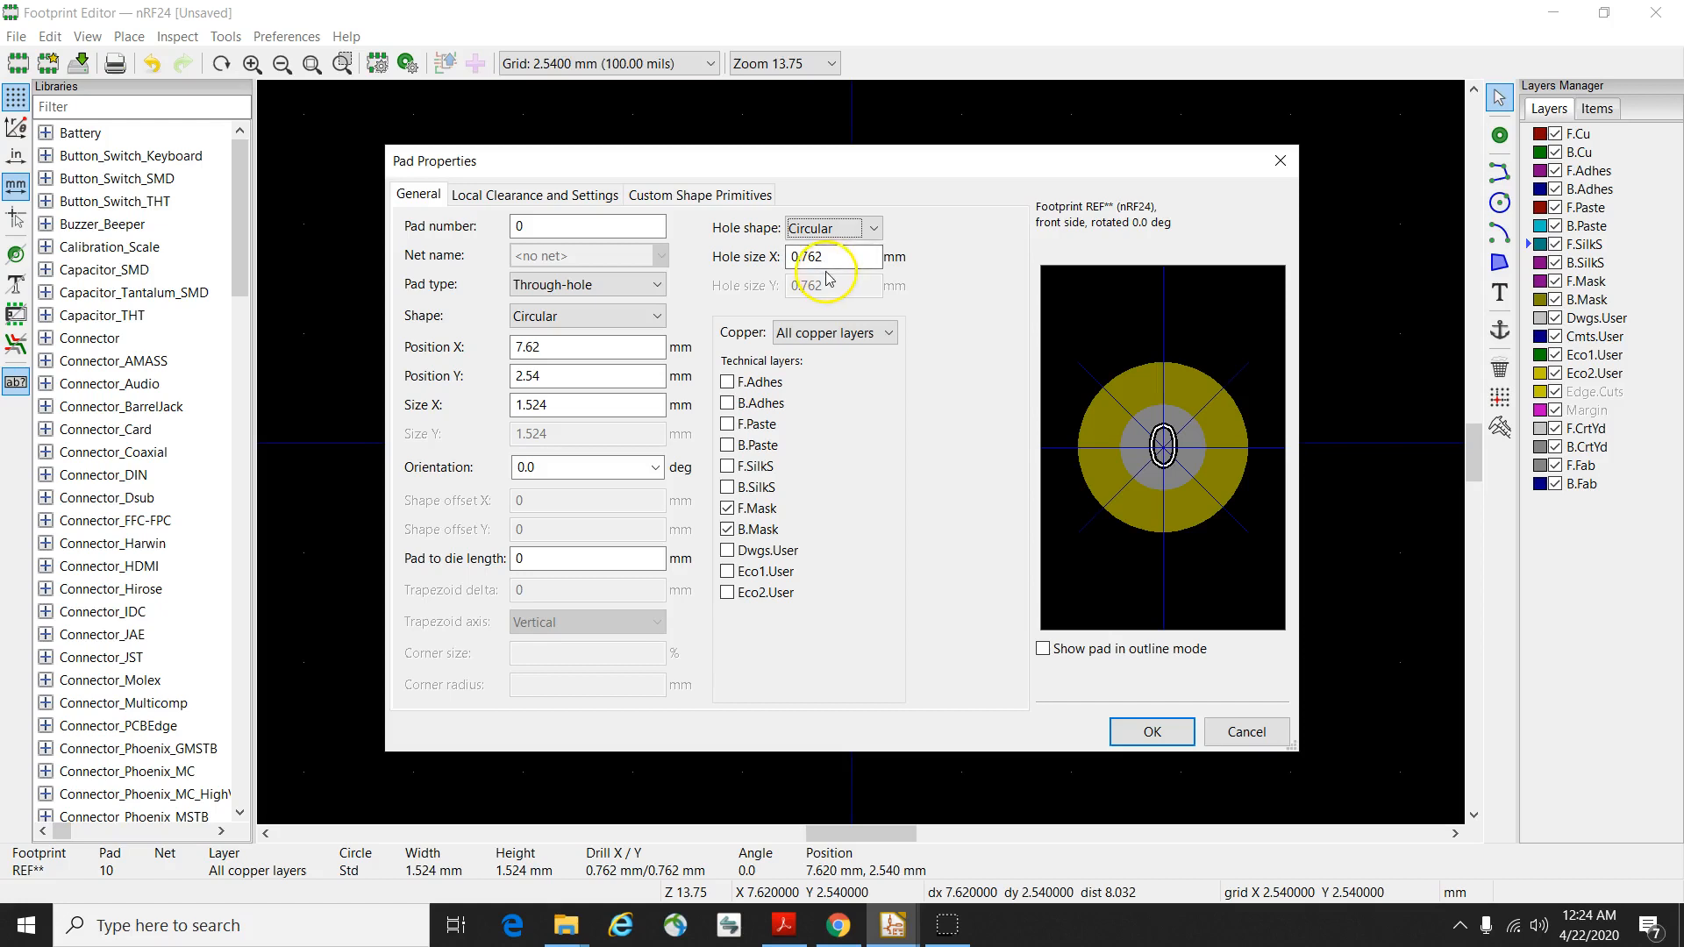
click(871, 260)
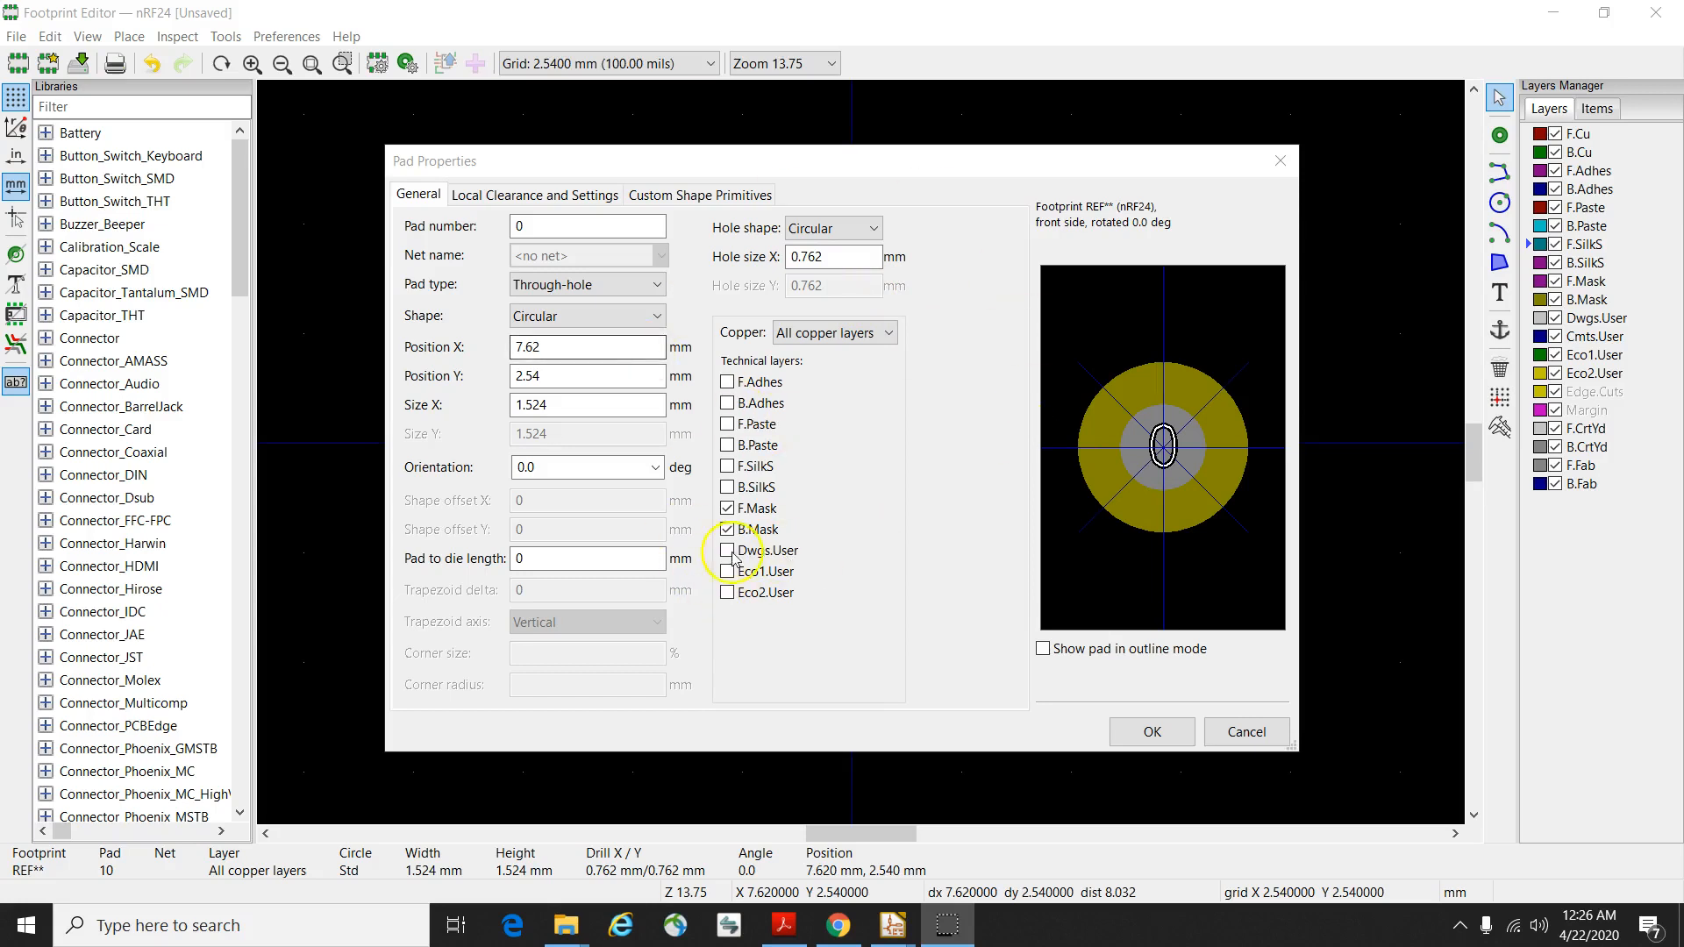
click(1148, 732)
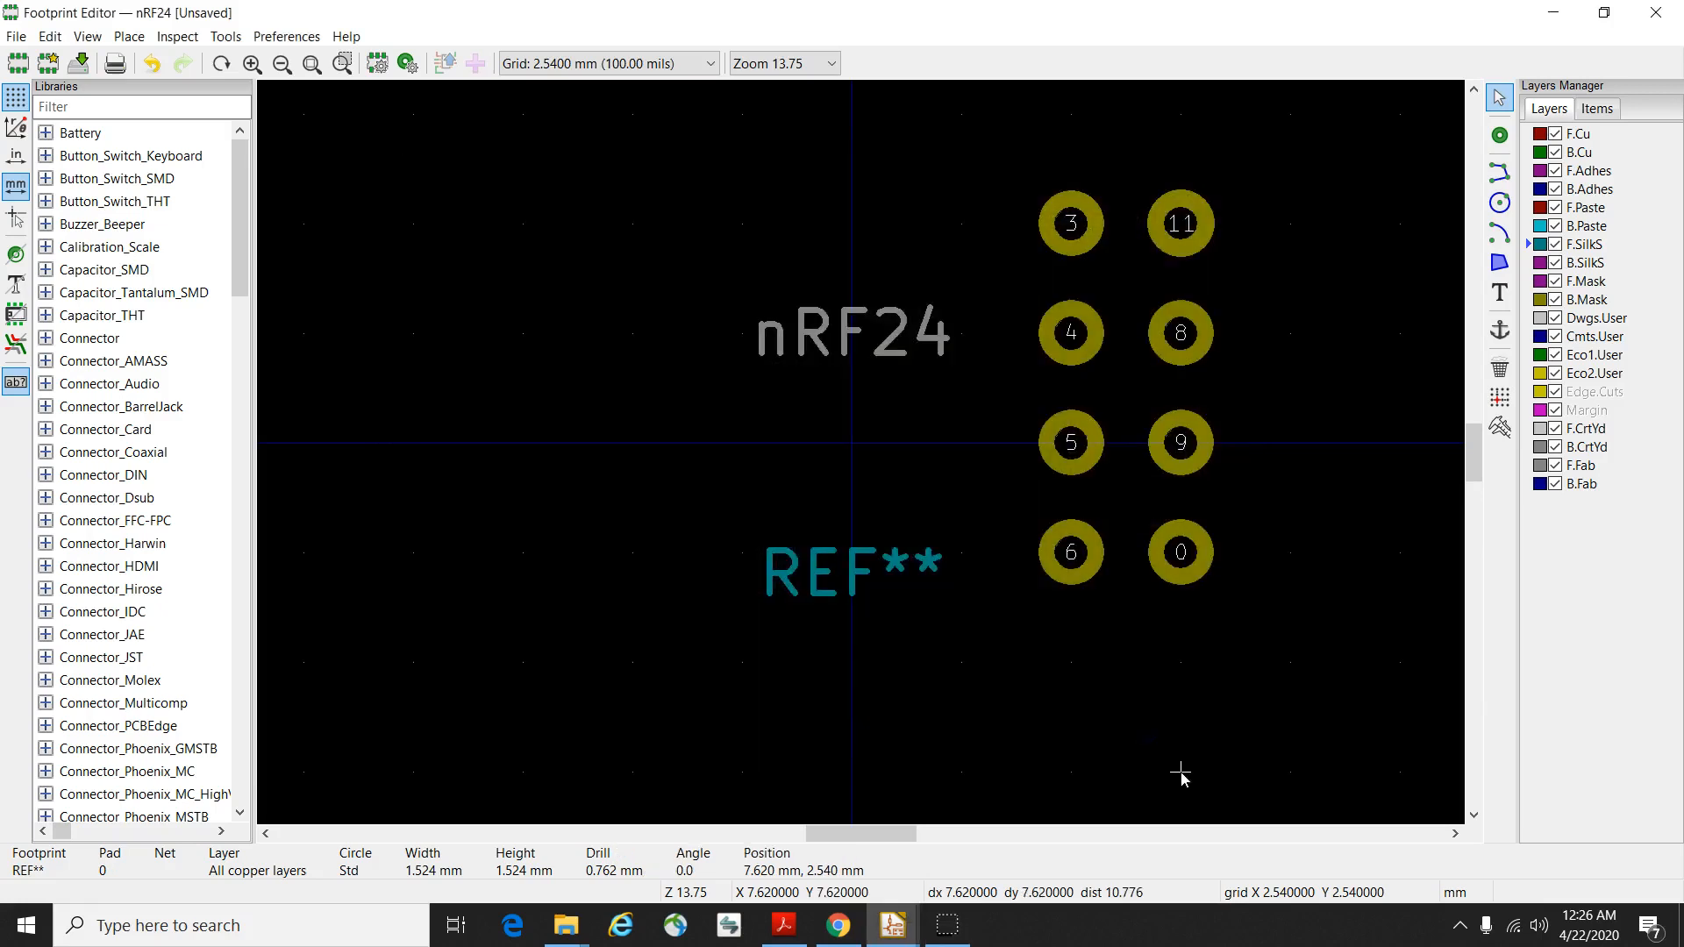
Renumber pad 9 as 1.
double_click(1181, 446)
click(634, 225)
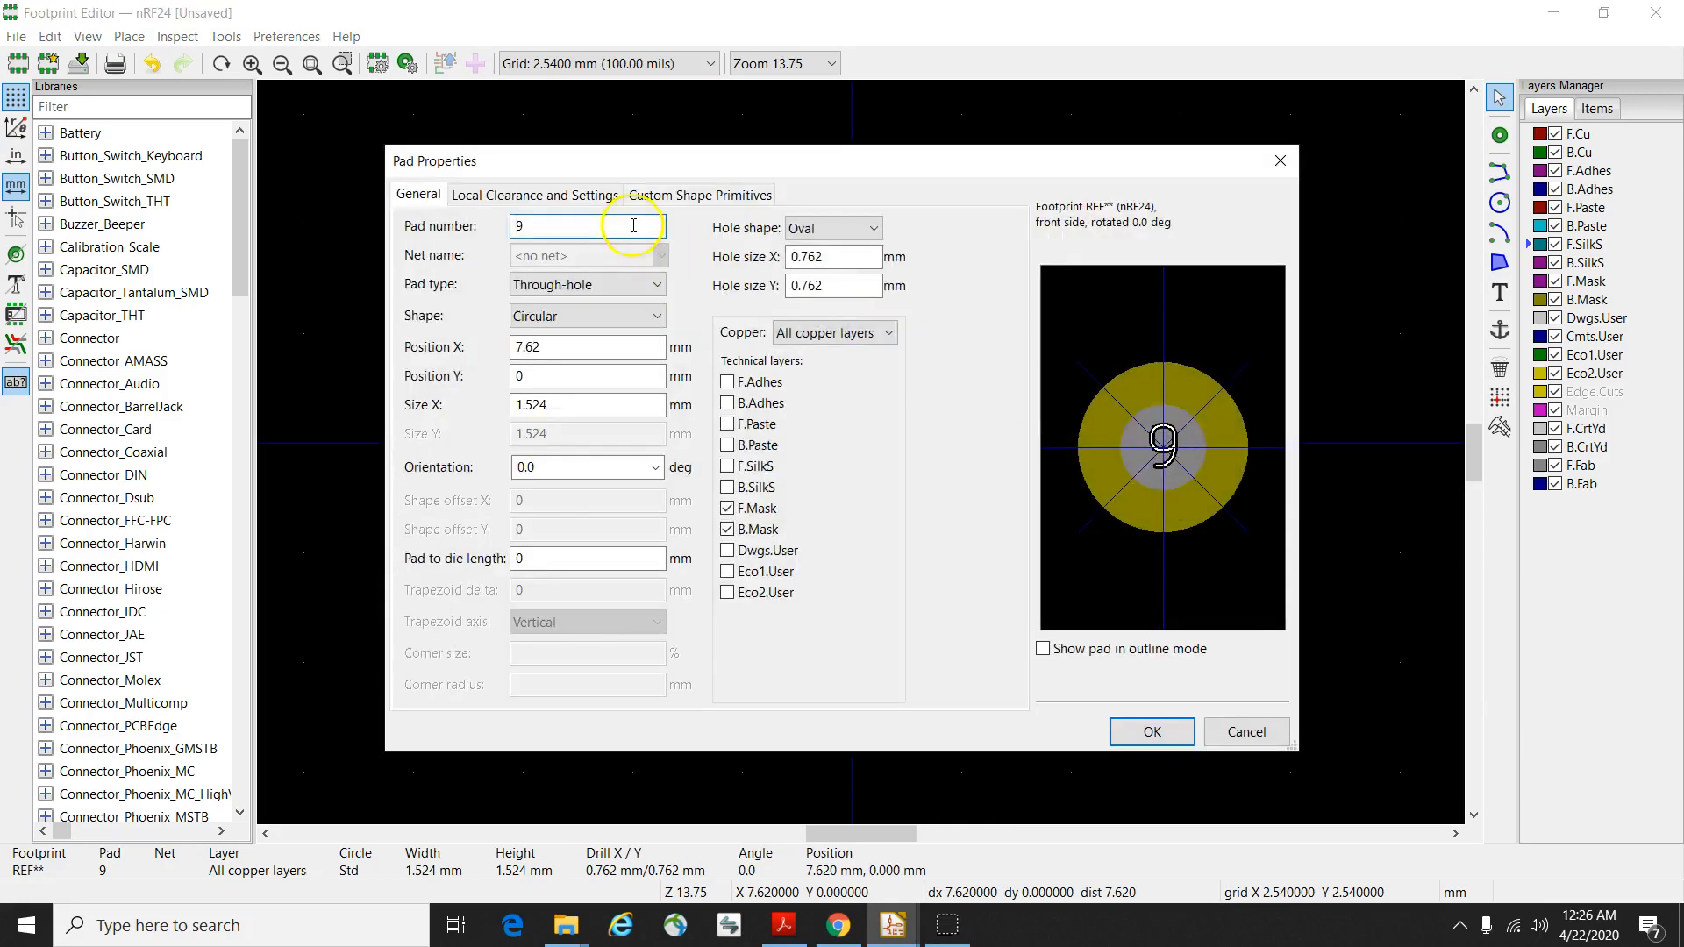
key(BackSpace)
text(2)
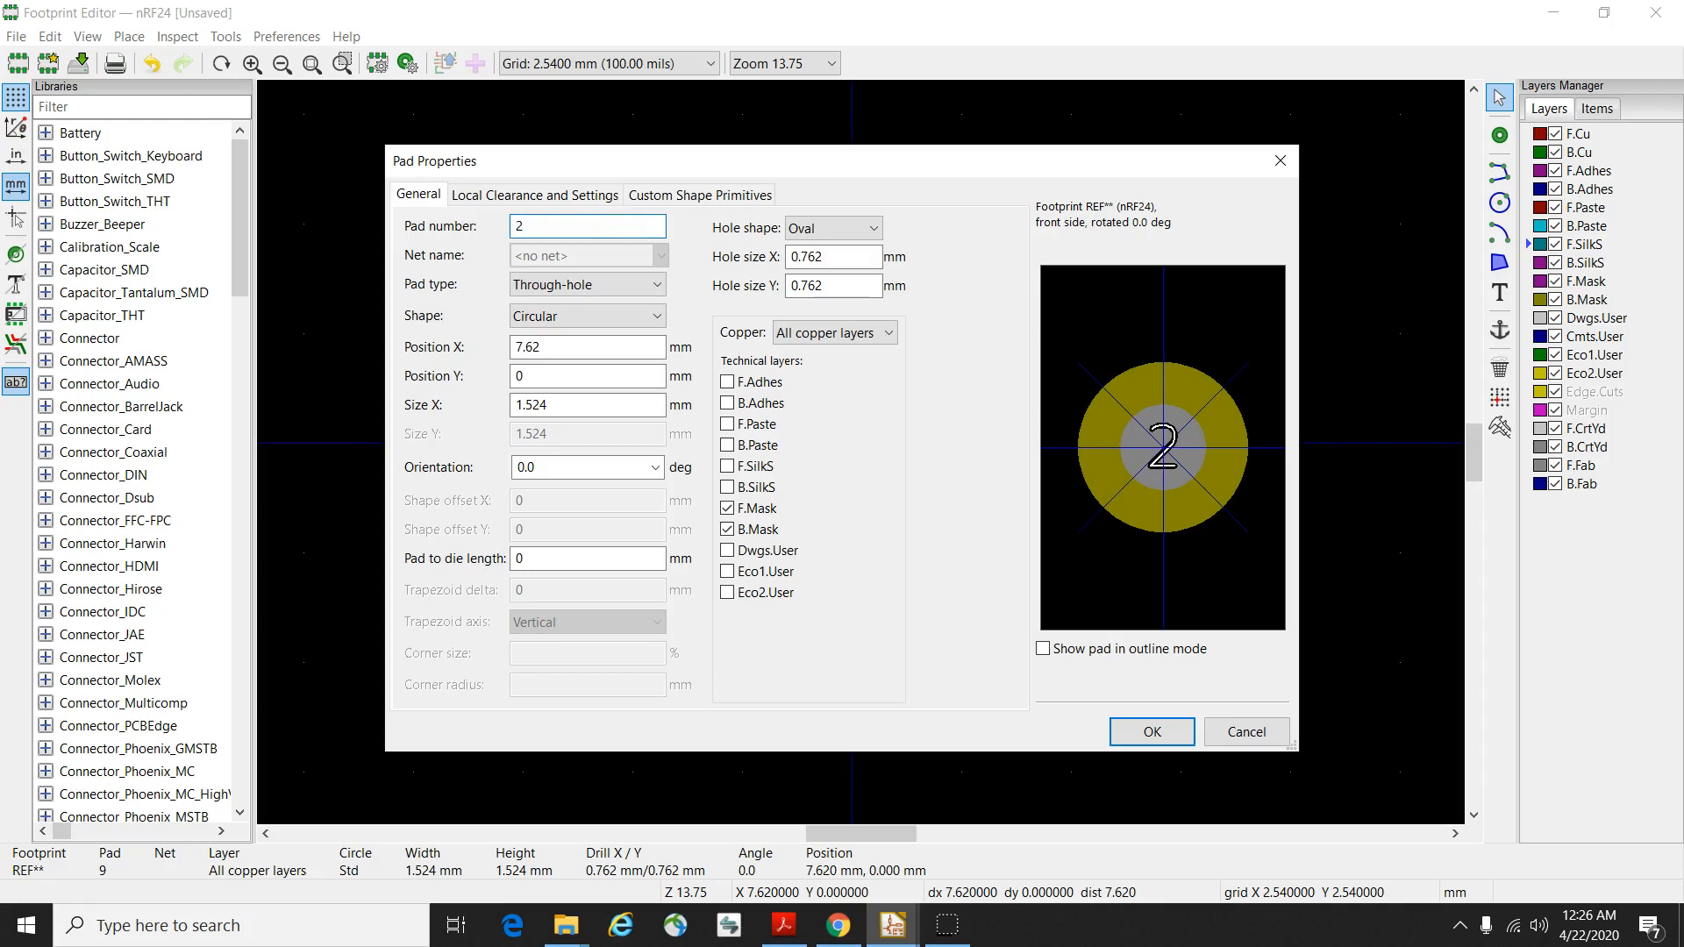
key(BackSpace)
text(1)
click(1151, 731)
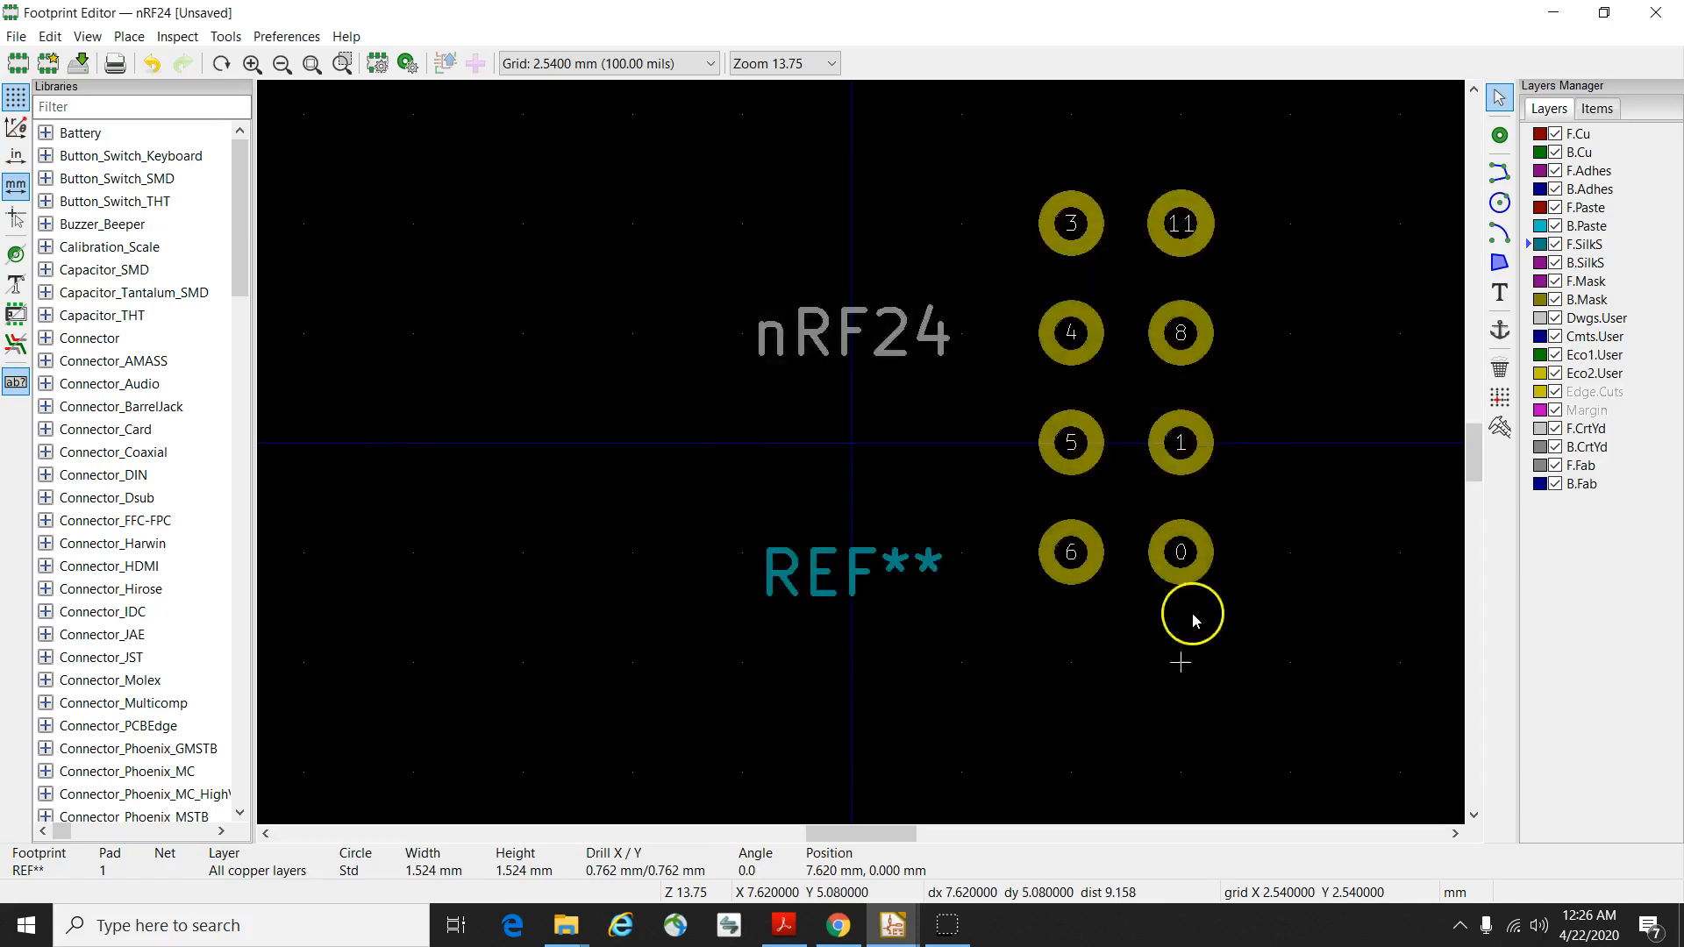
Set the hole shape of pad 0 to Oval.
click(1200, 545)
double_click(1199, 538)
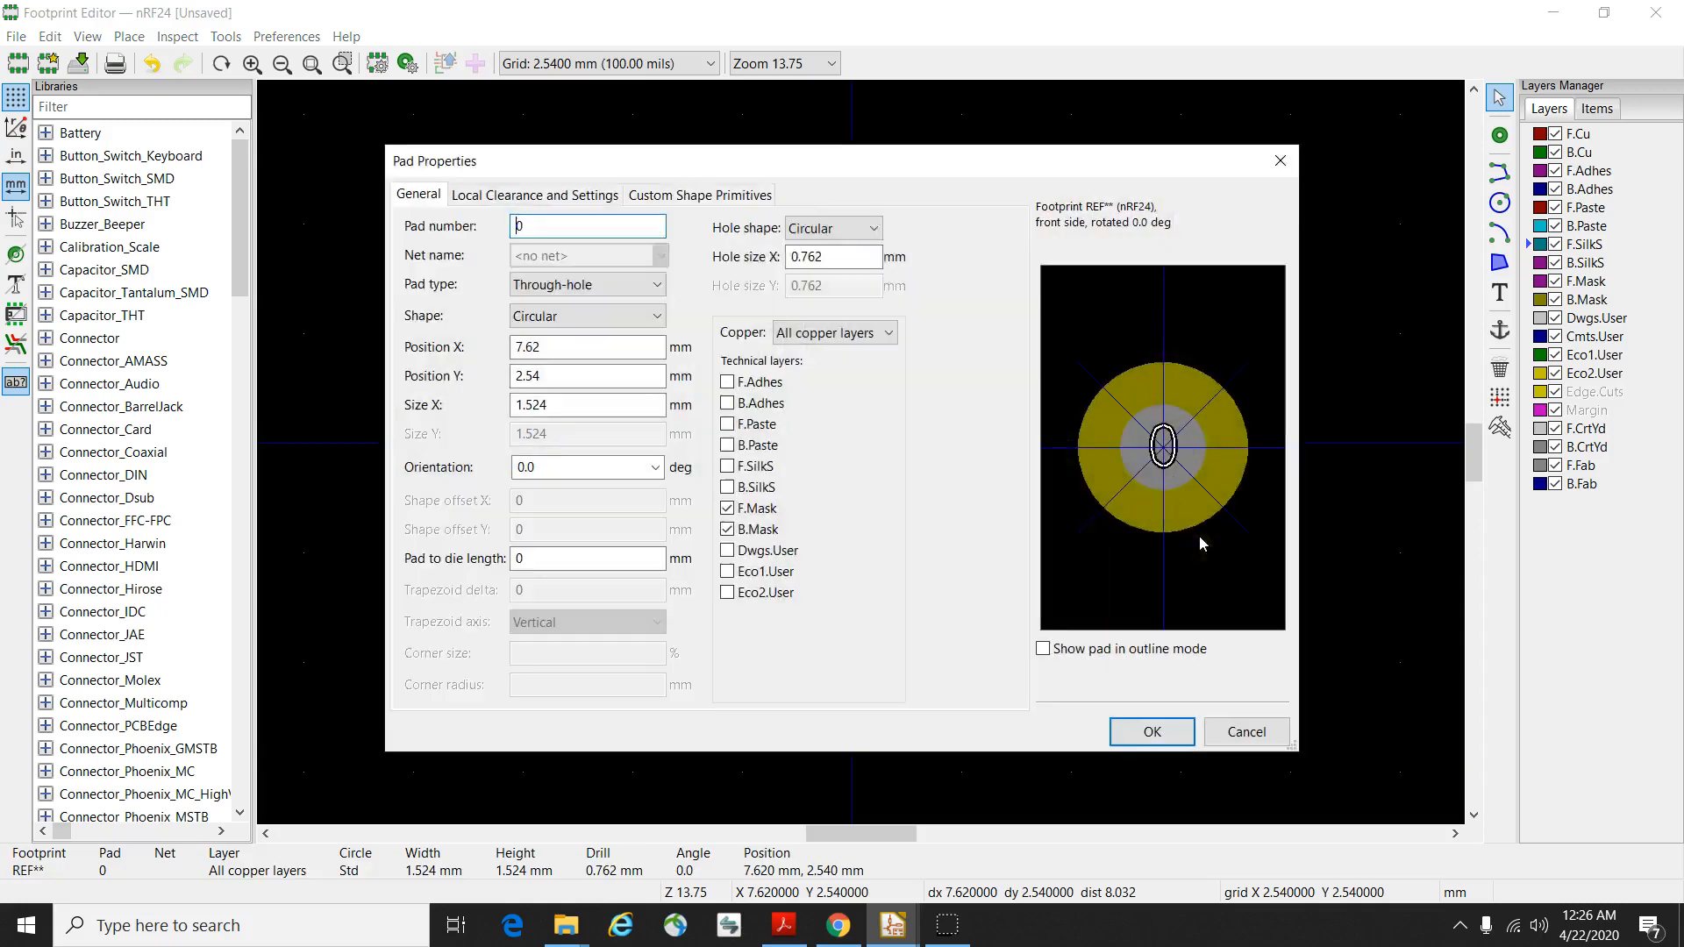
click(833, 228)
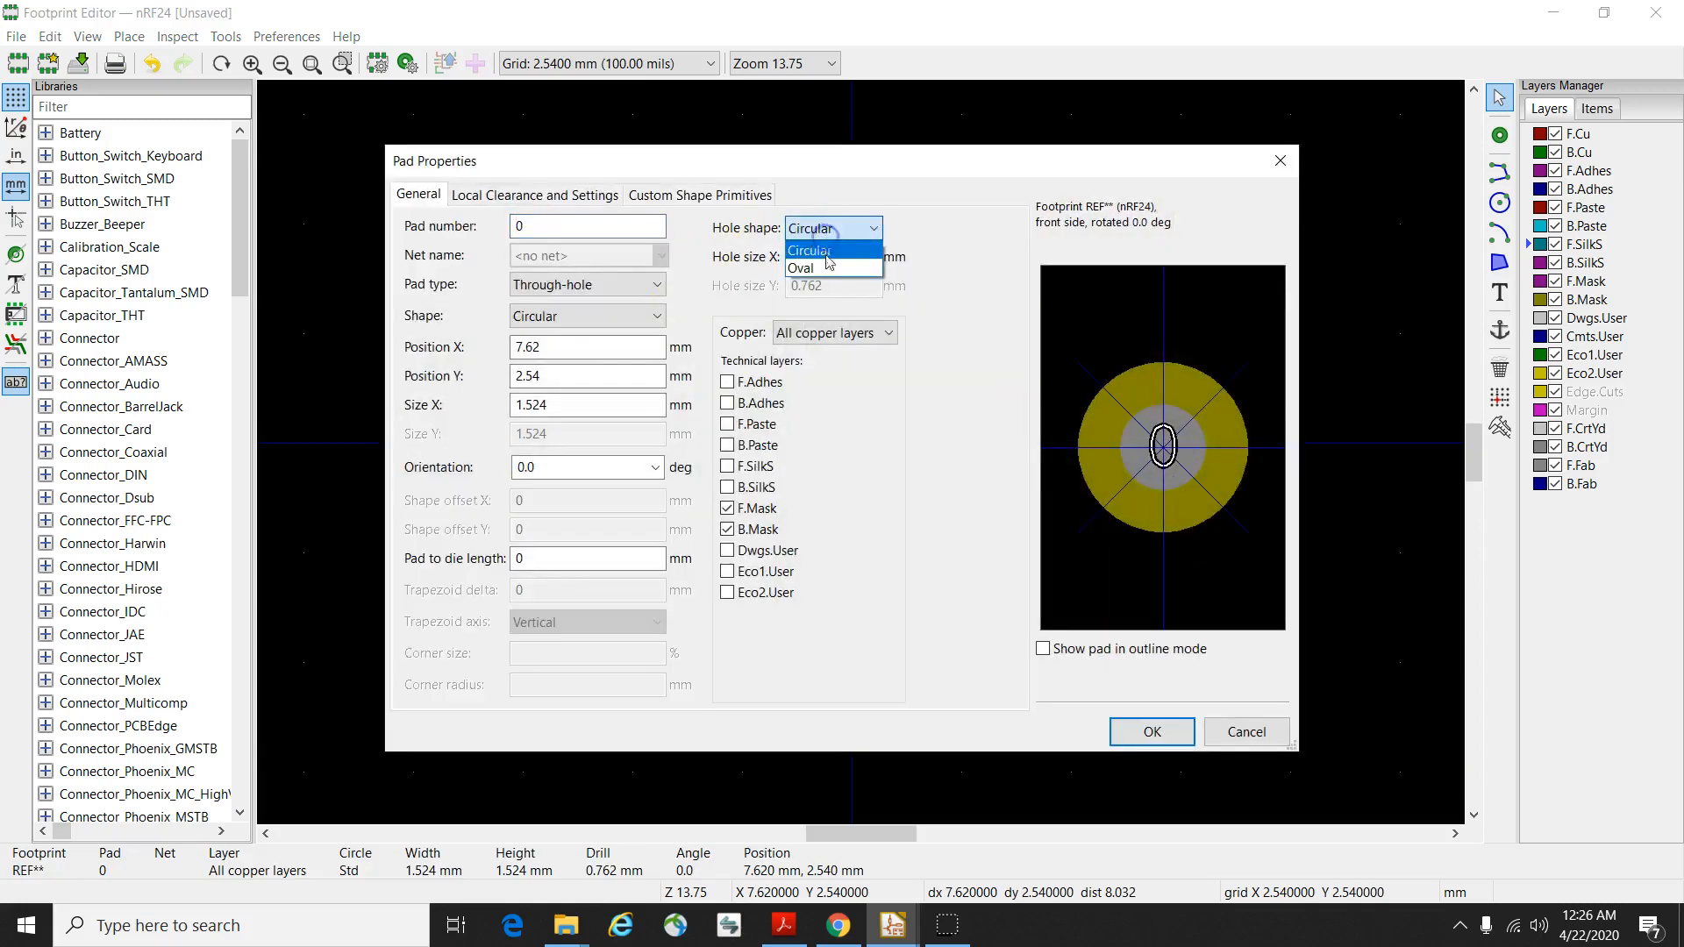
click(829, 268)
click(1151, 731)
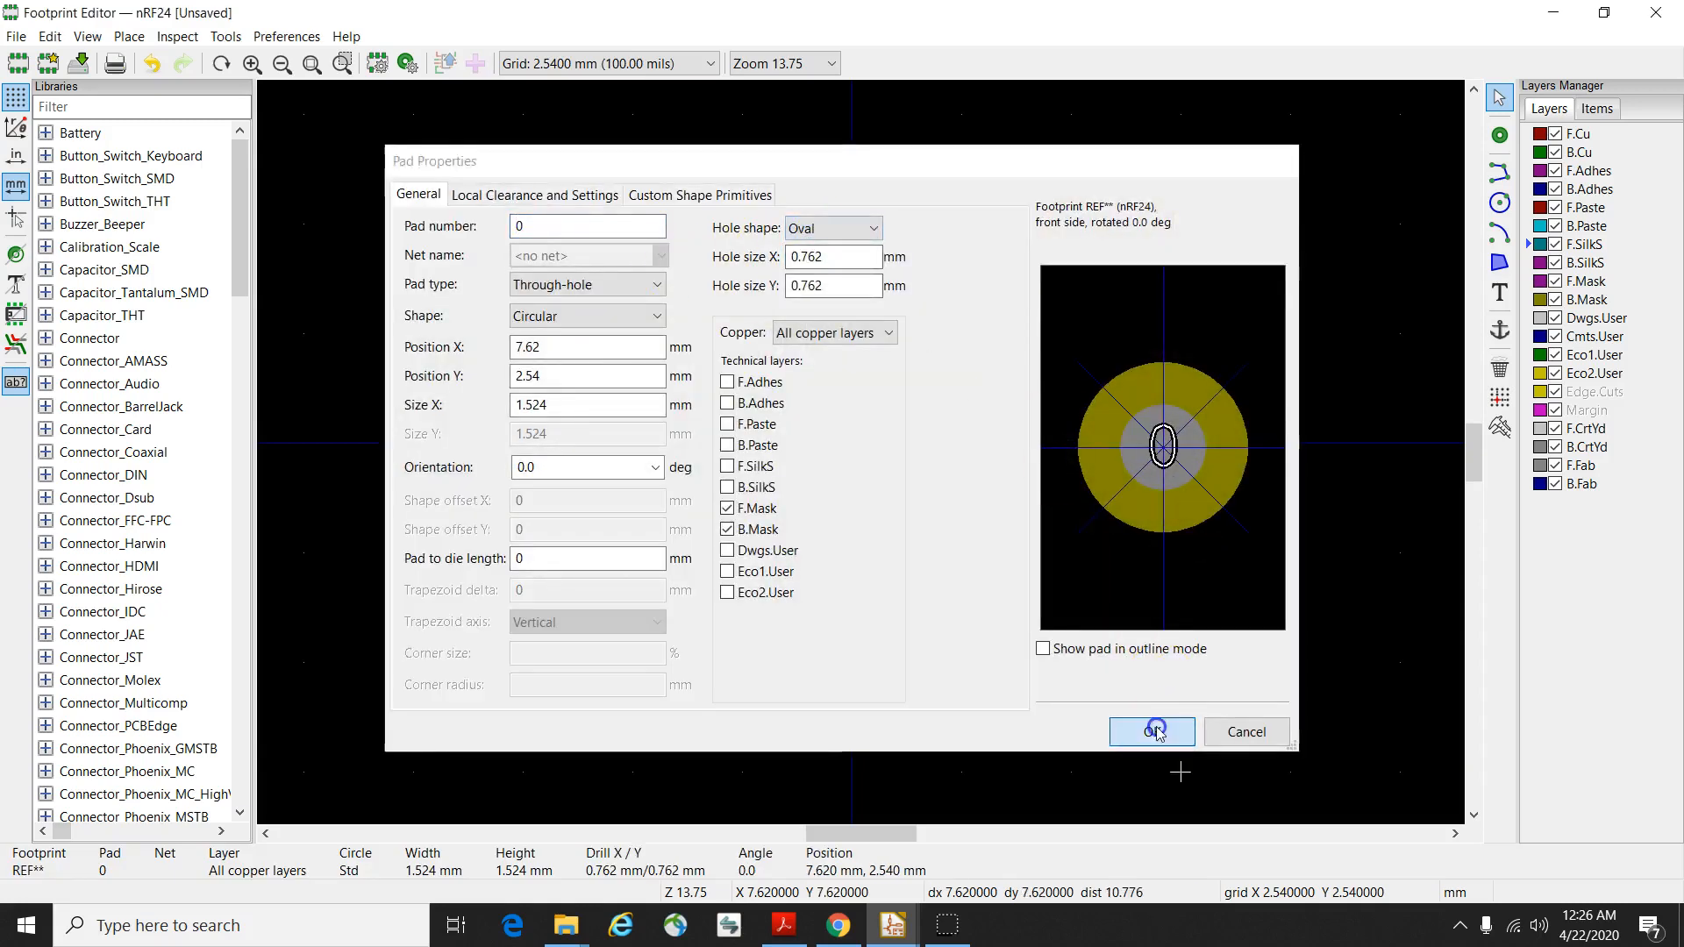
Renumber pad 8 as 2.
double_click(1203, 341)
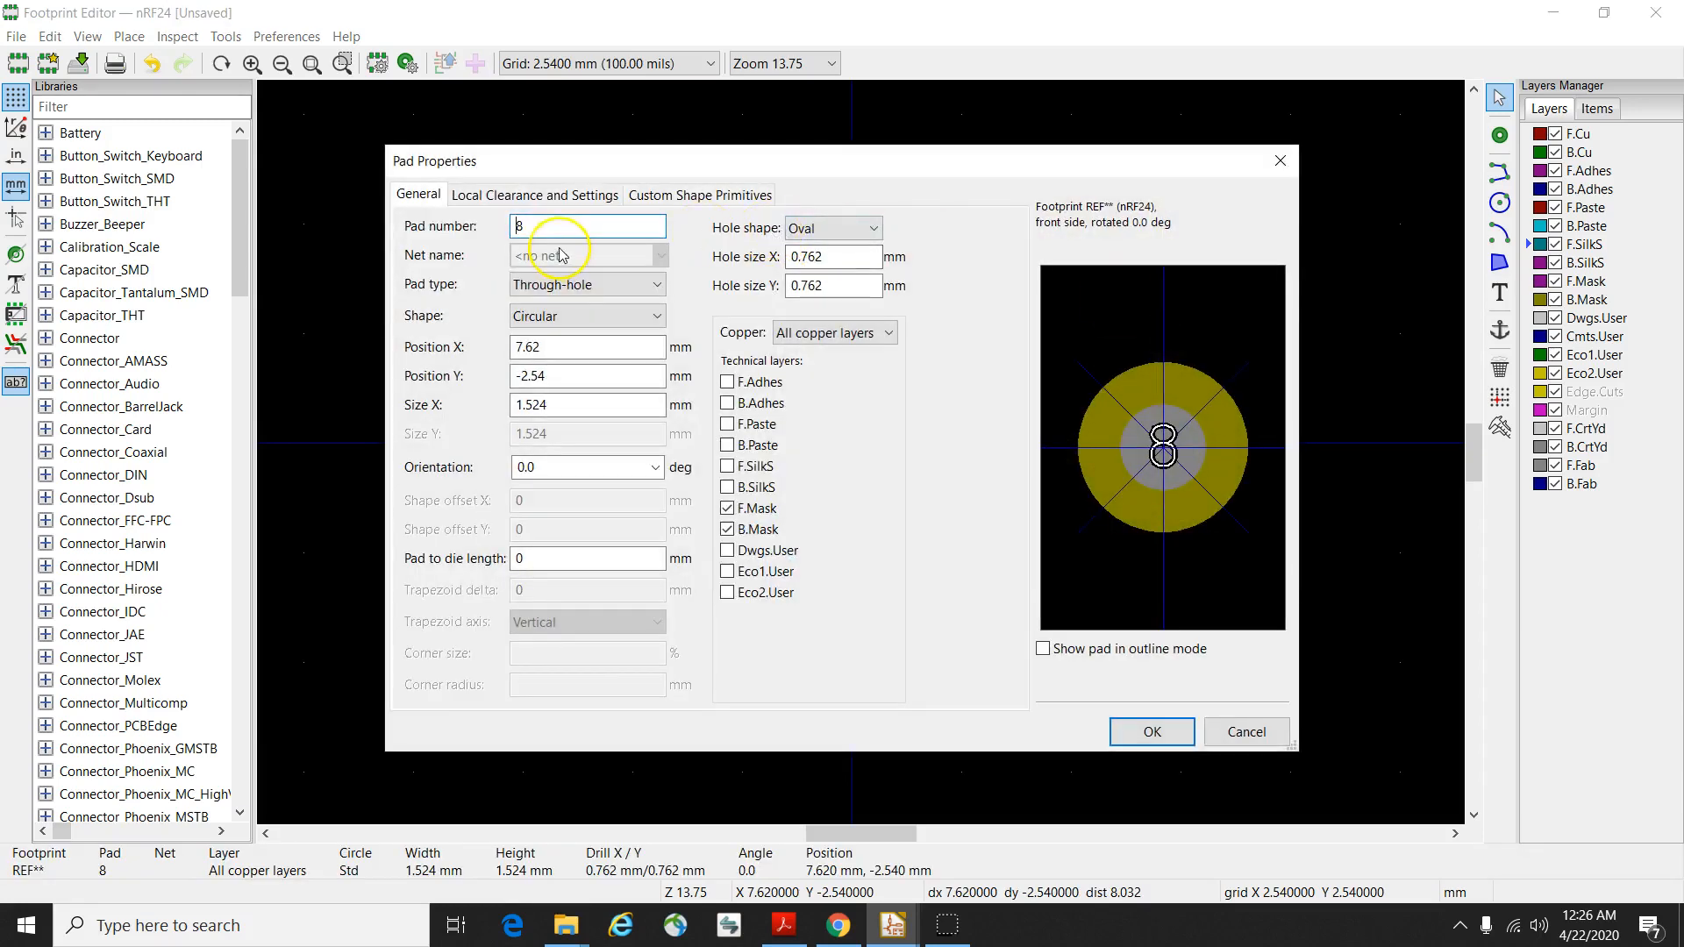
key(Delete)
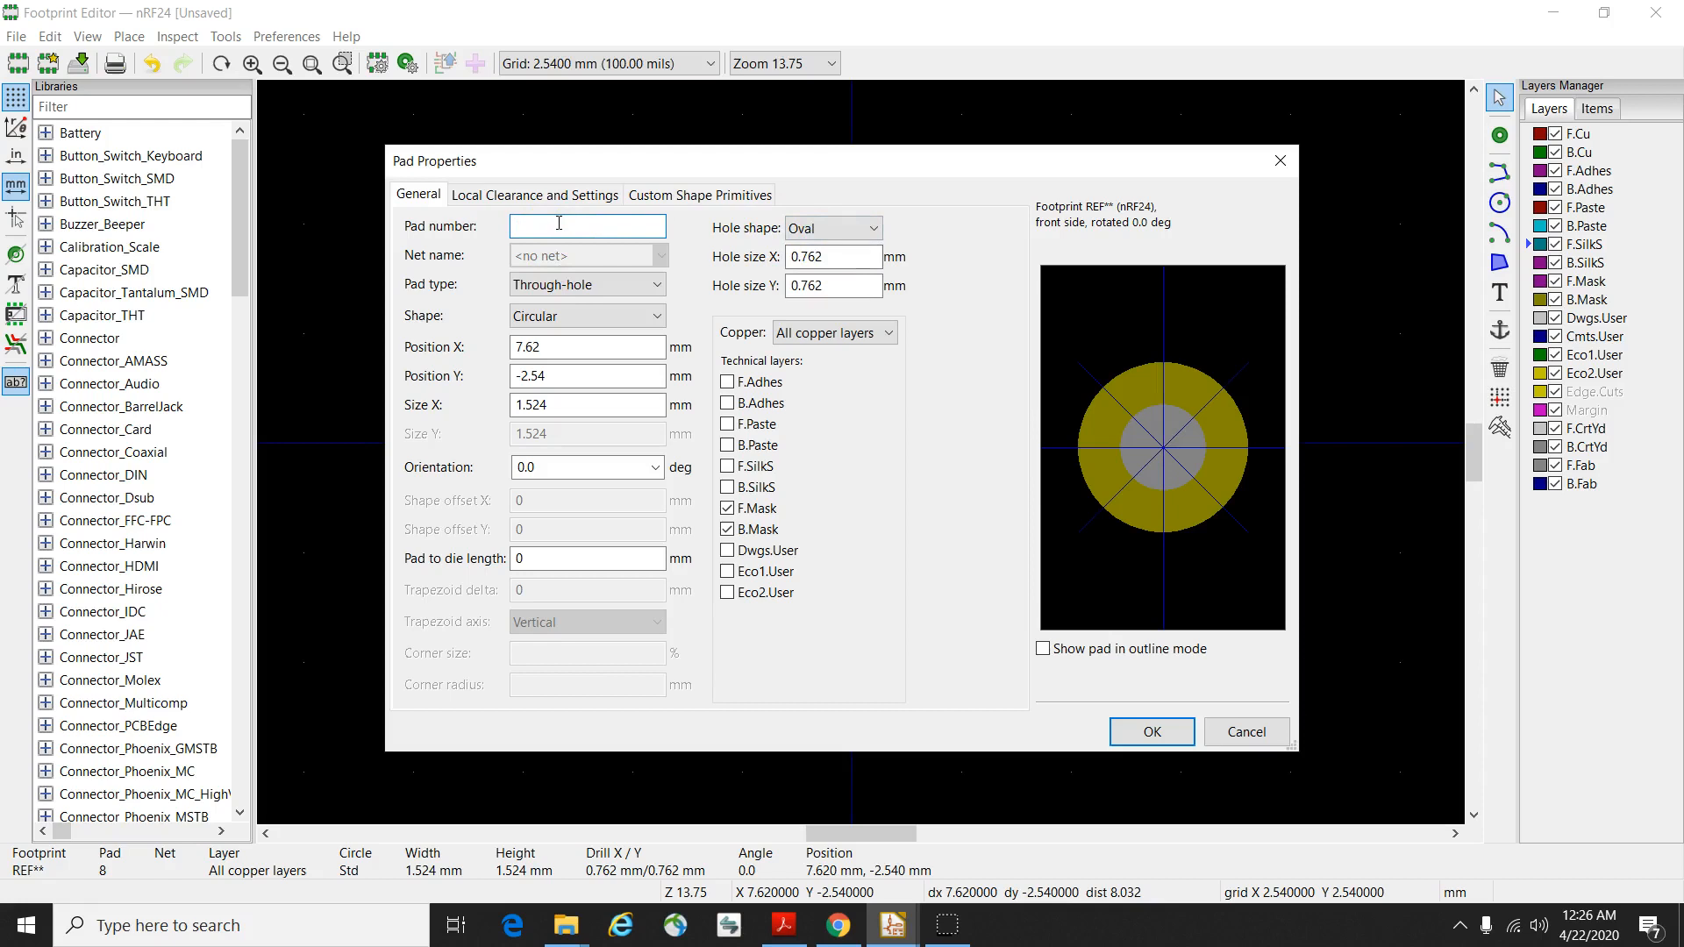
text(3)
key(BackSpace)
text(2)
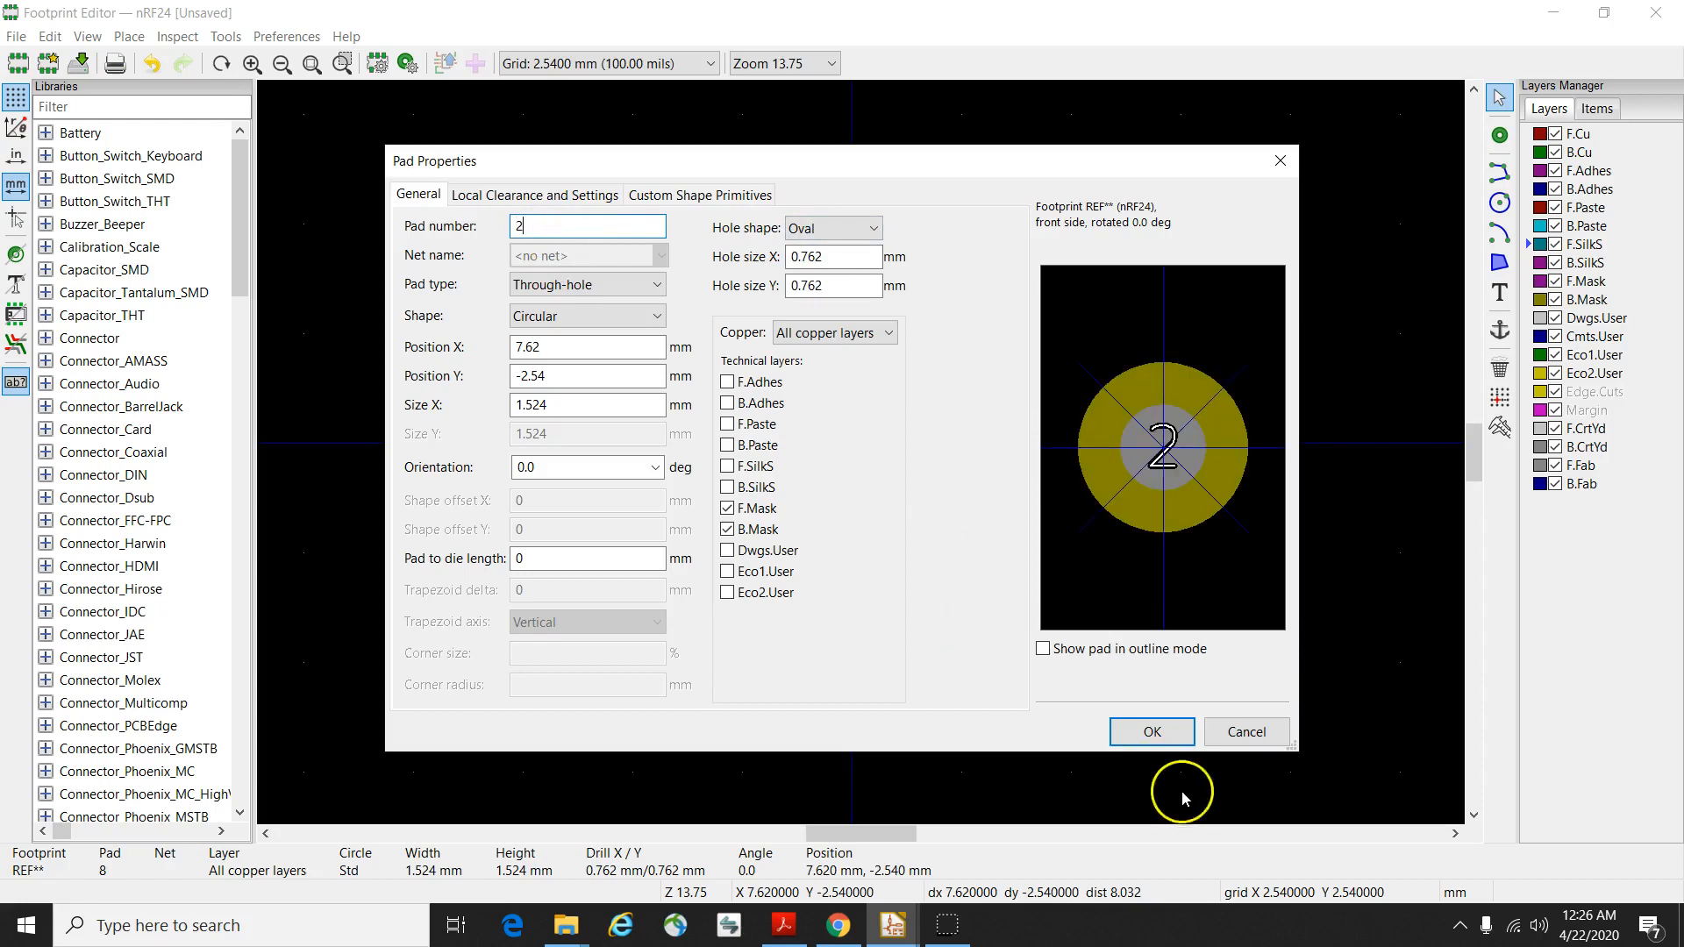
click(1170, 734)
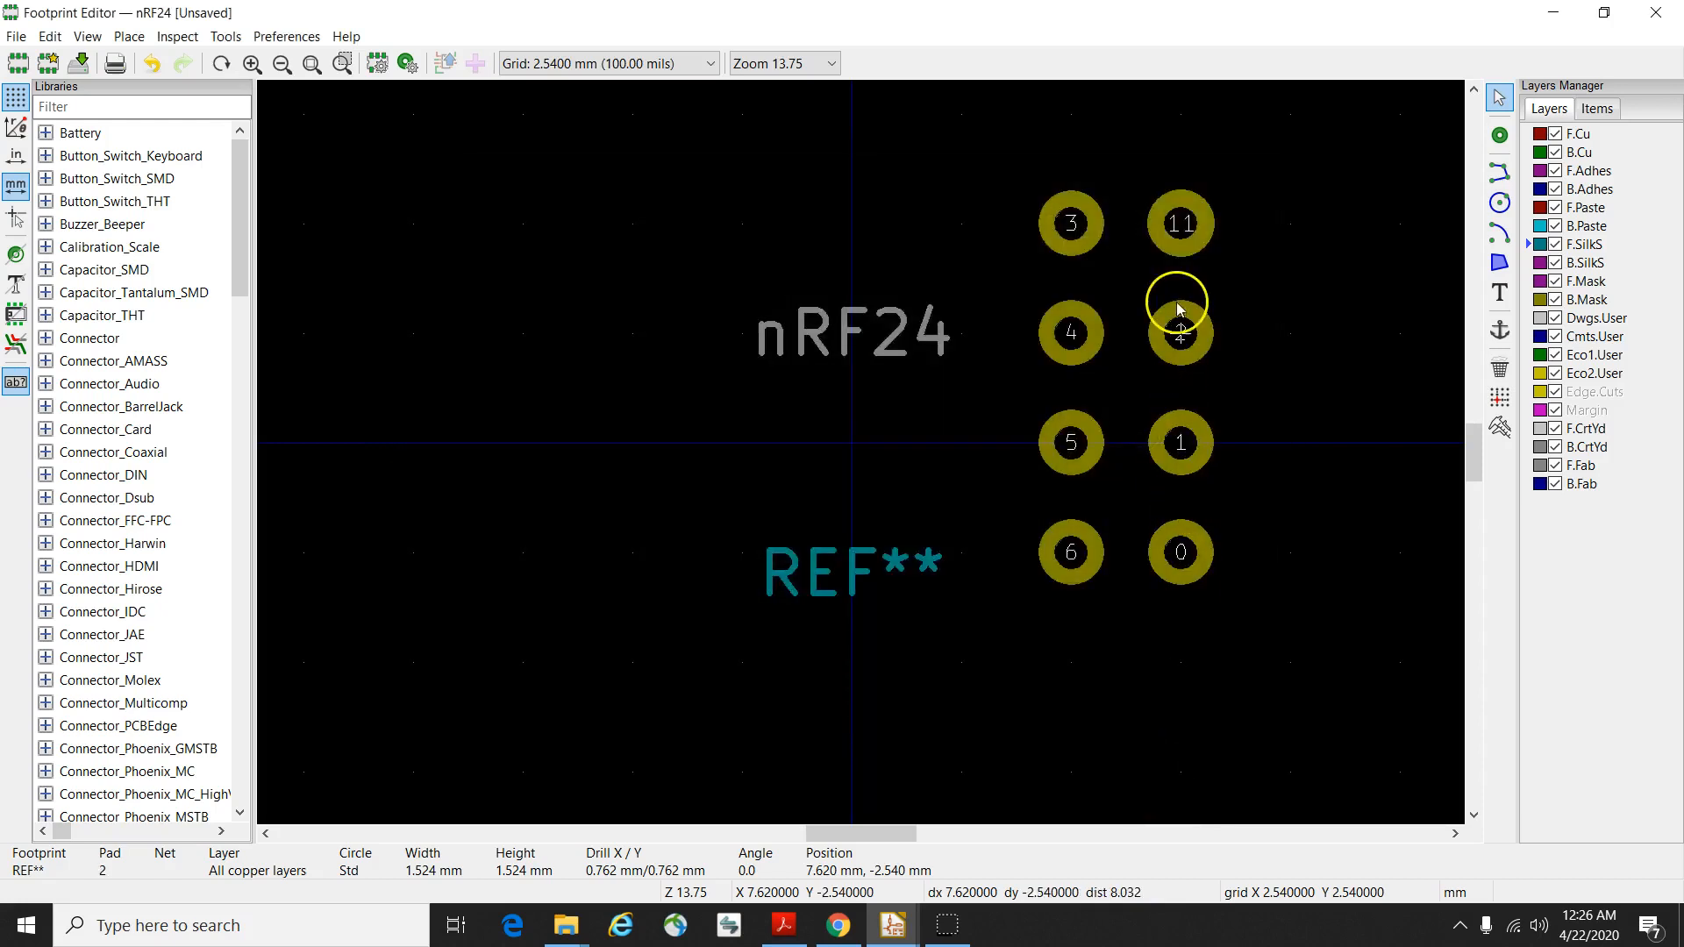
Renumber pad 11 as 3, choosing it over the overlapping pad 7.
click(1178, 235)
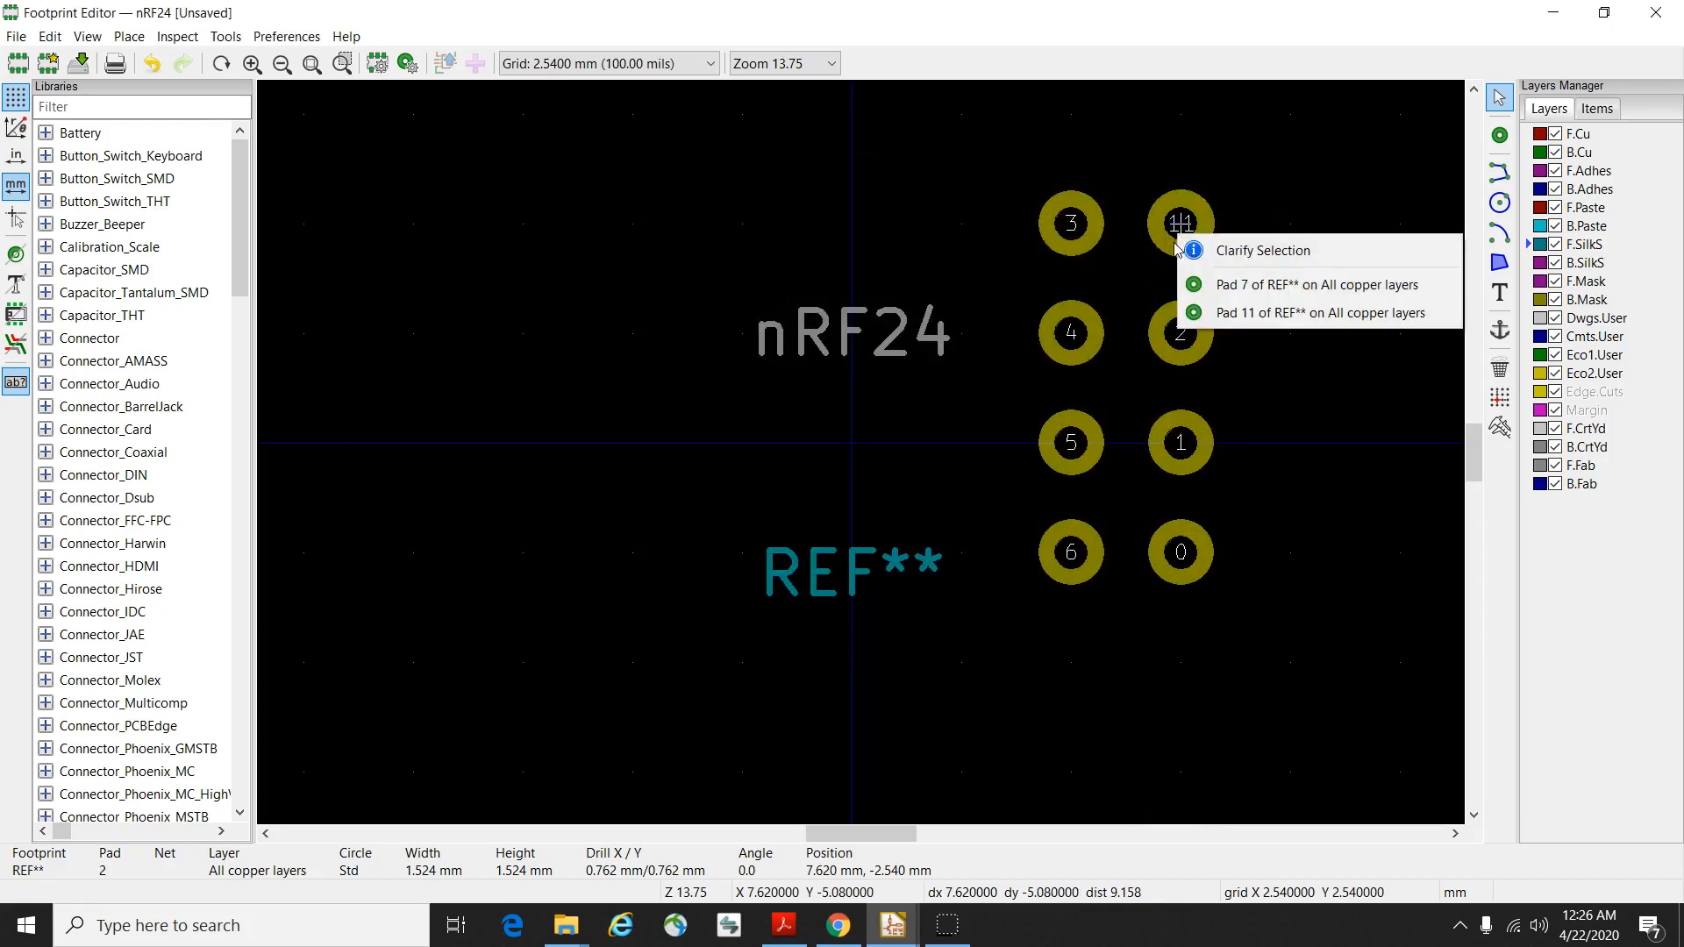
click(1242, 314)
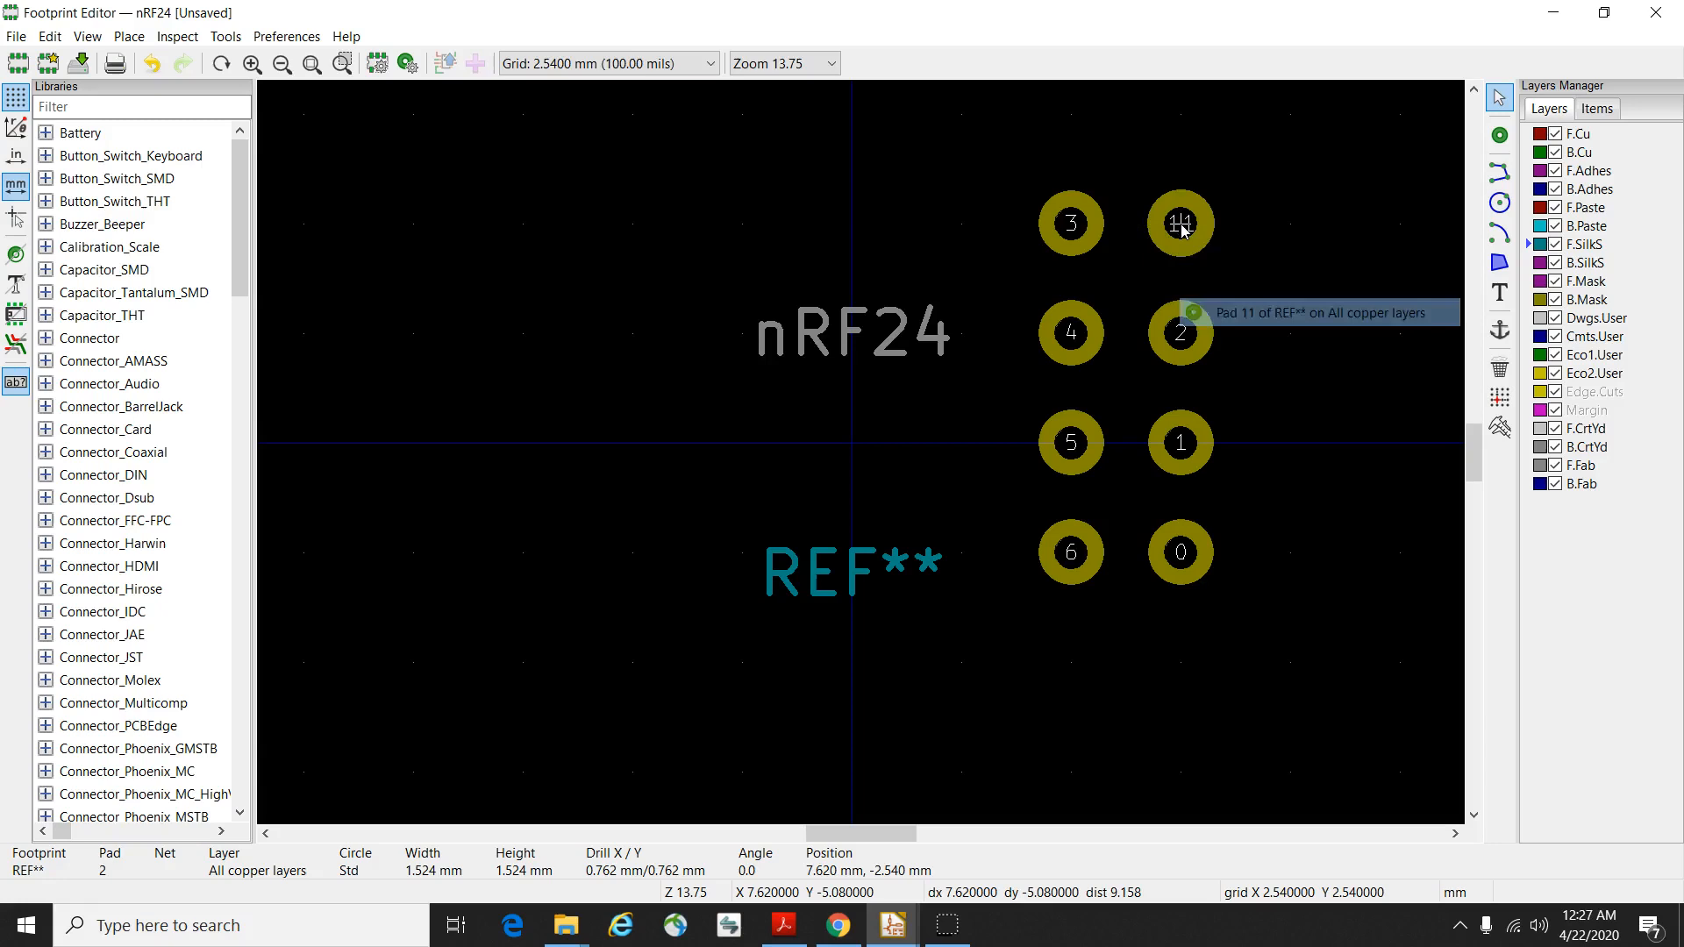
key(BackSpace)
key(BackSpace)
text(3)
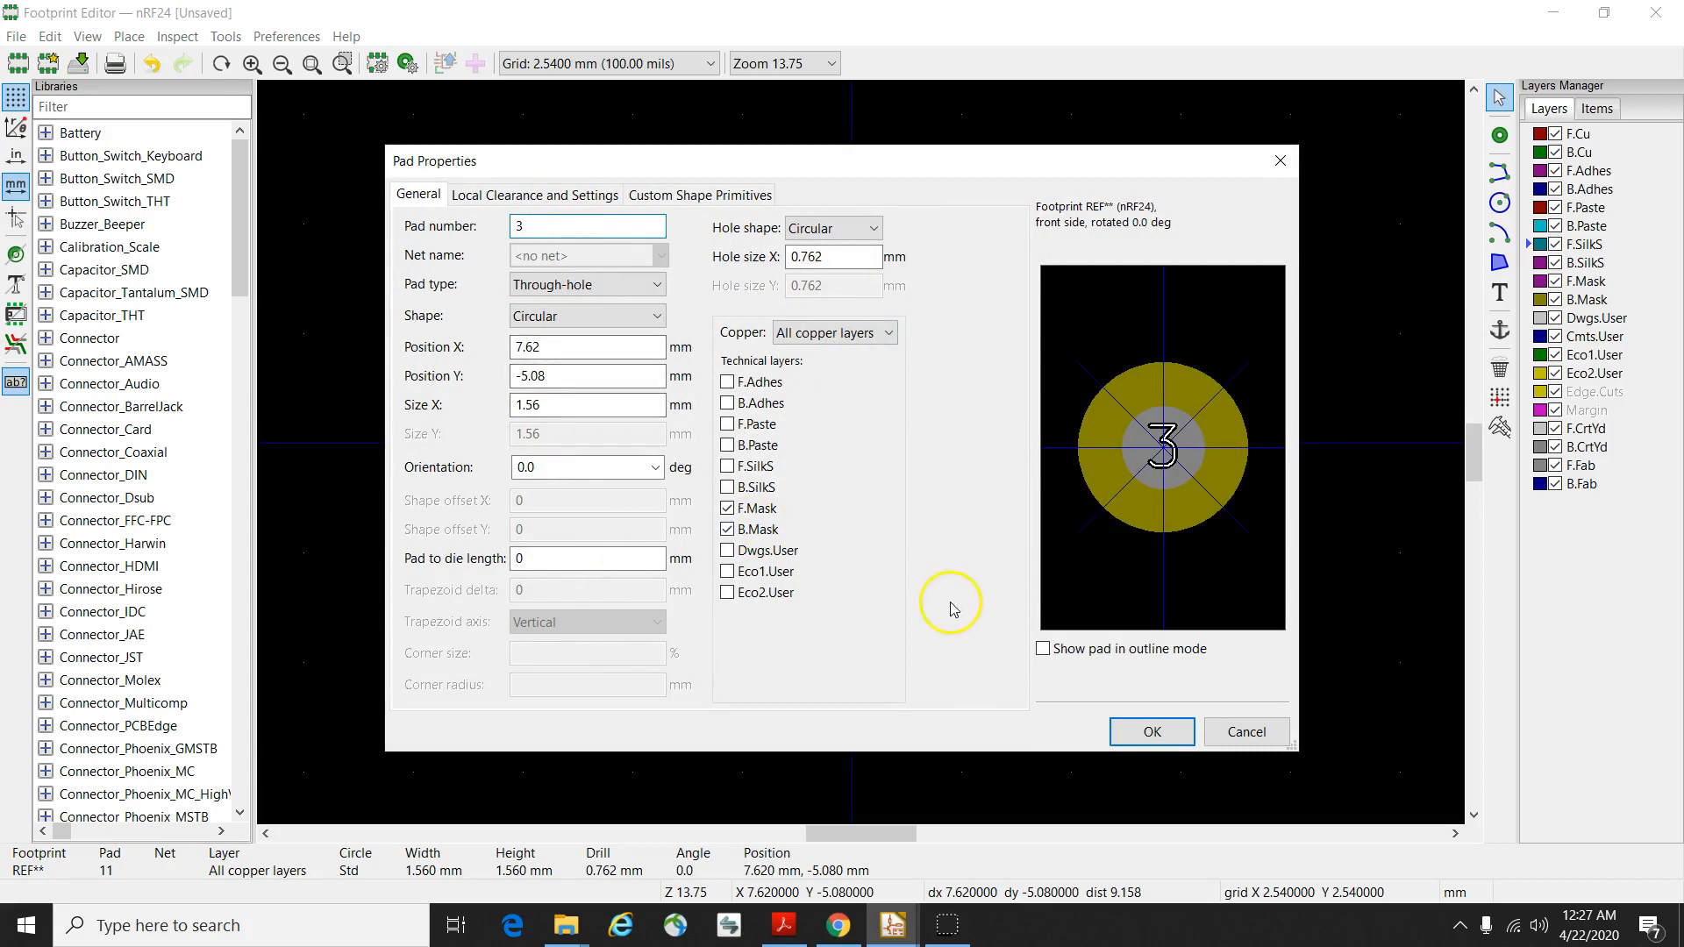
click(1149, 733)
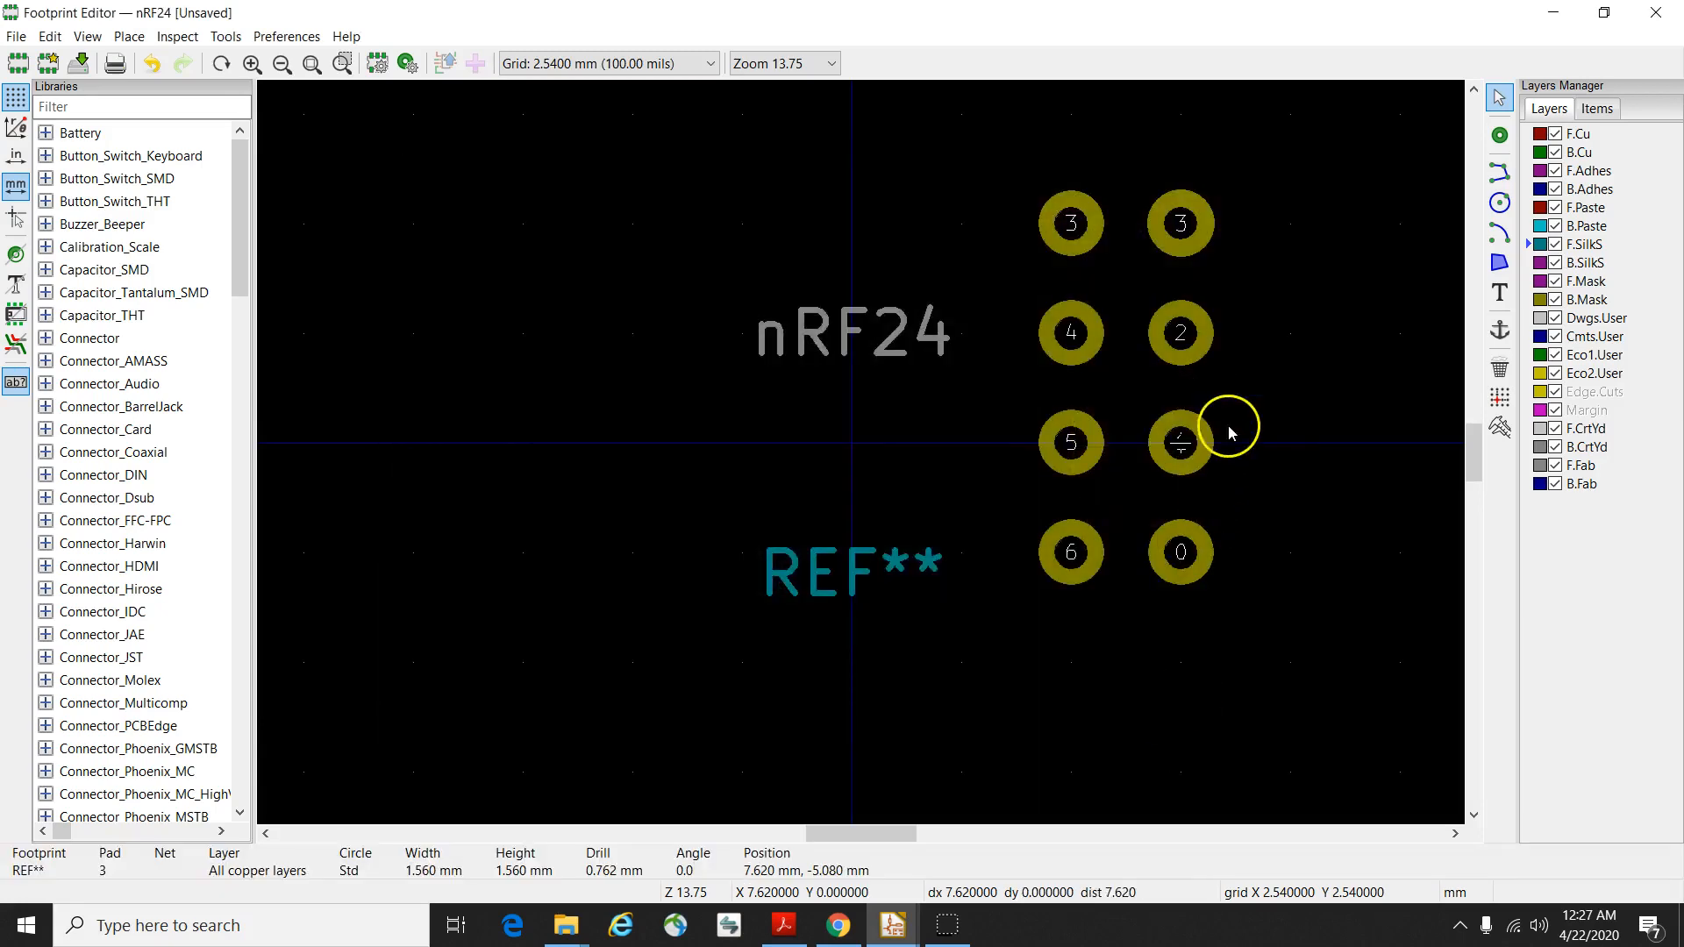
Renumber the lowest pad of the left column as 4.
double_click(1071, 554)
key(BackSpace)
text(4)
click(1152, 730)
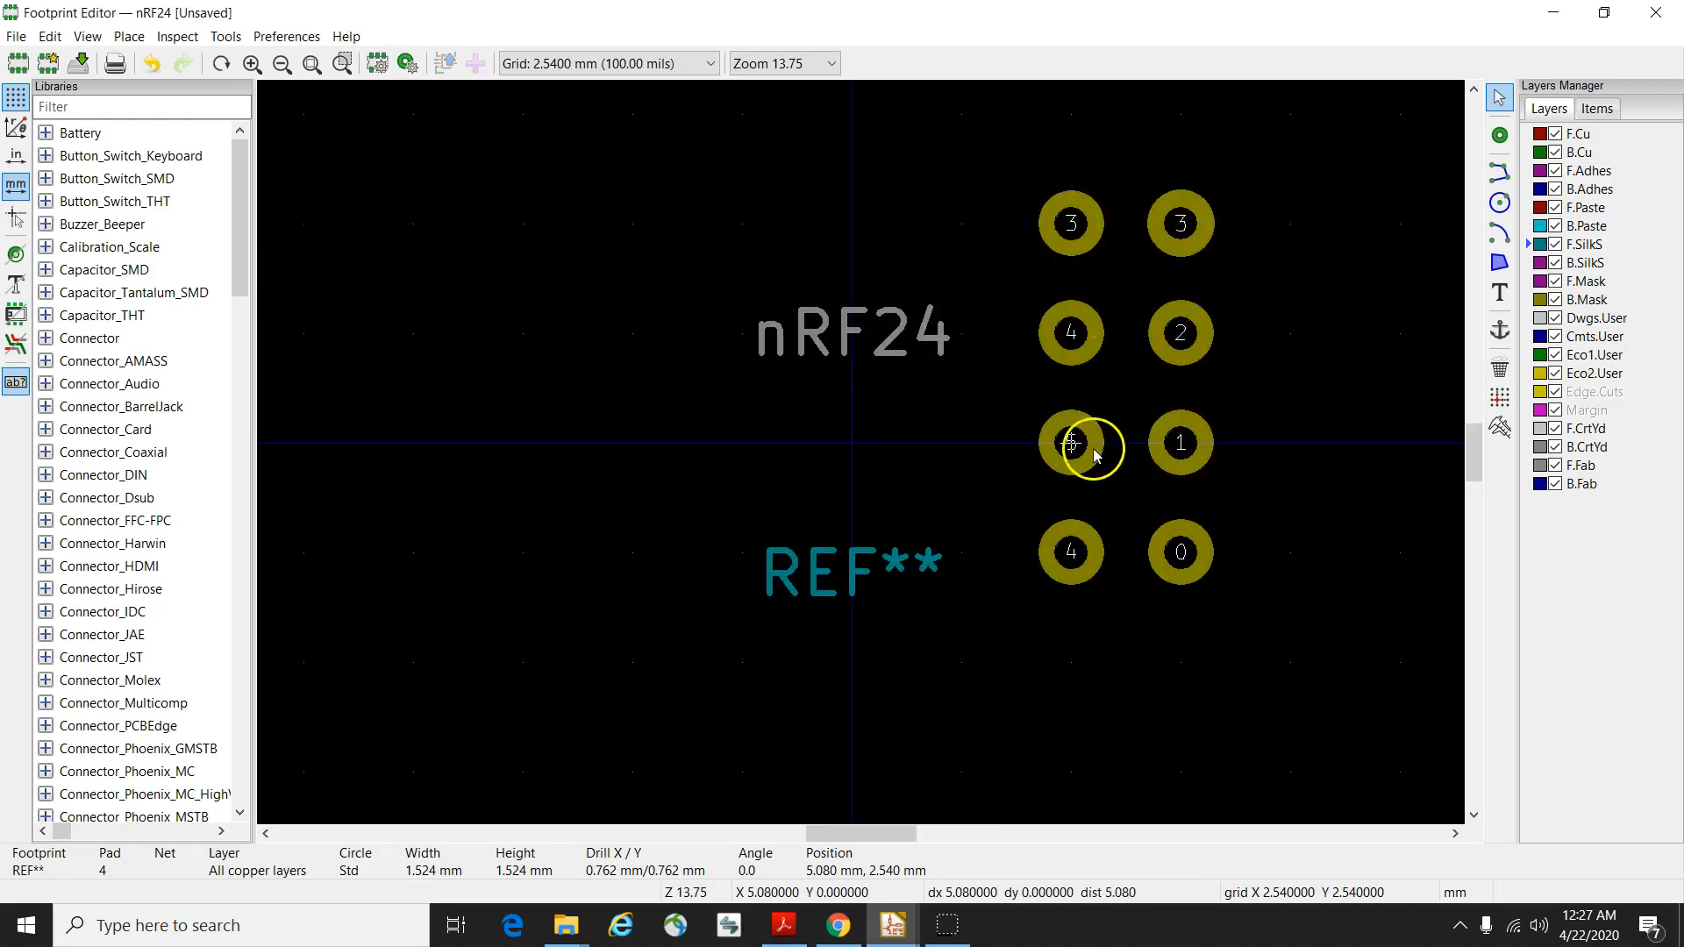
Renumber the left column's second pad from the top as 6.
double_click(1073, 338)
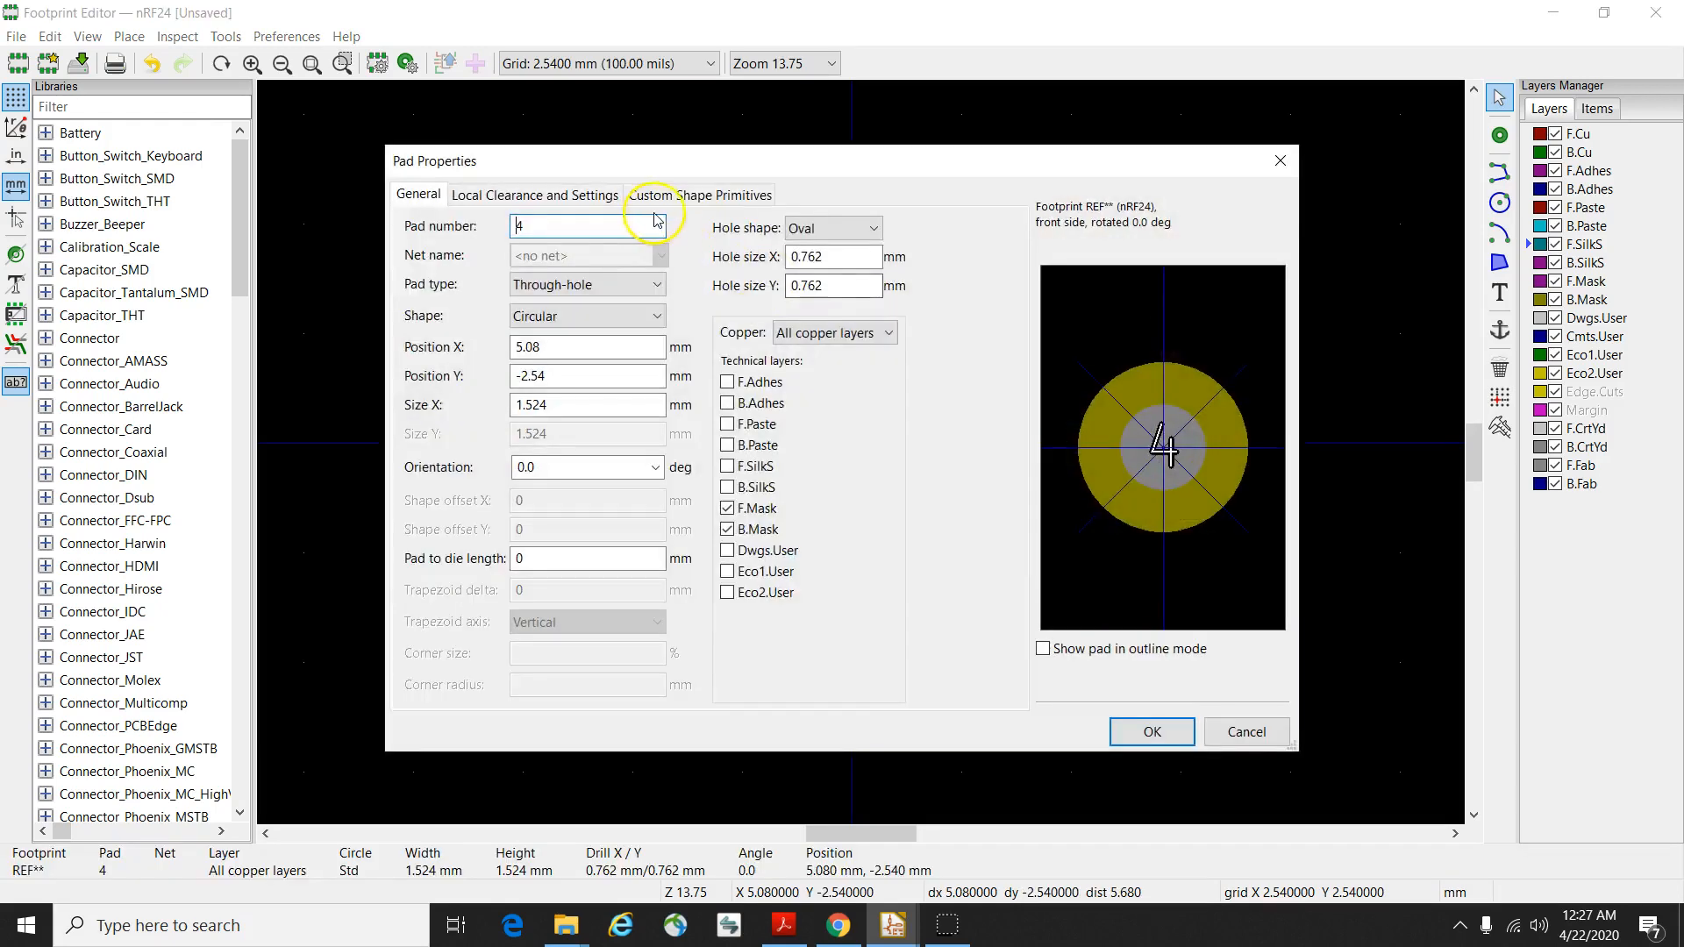
key(Delete)
text(6)
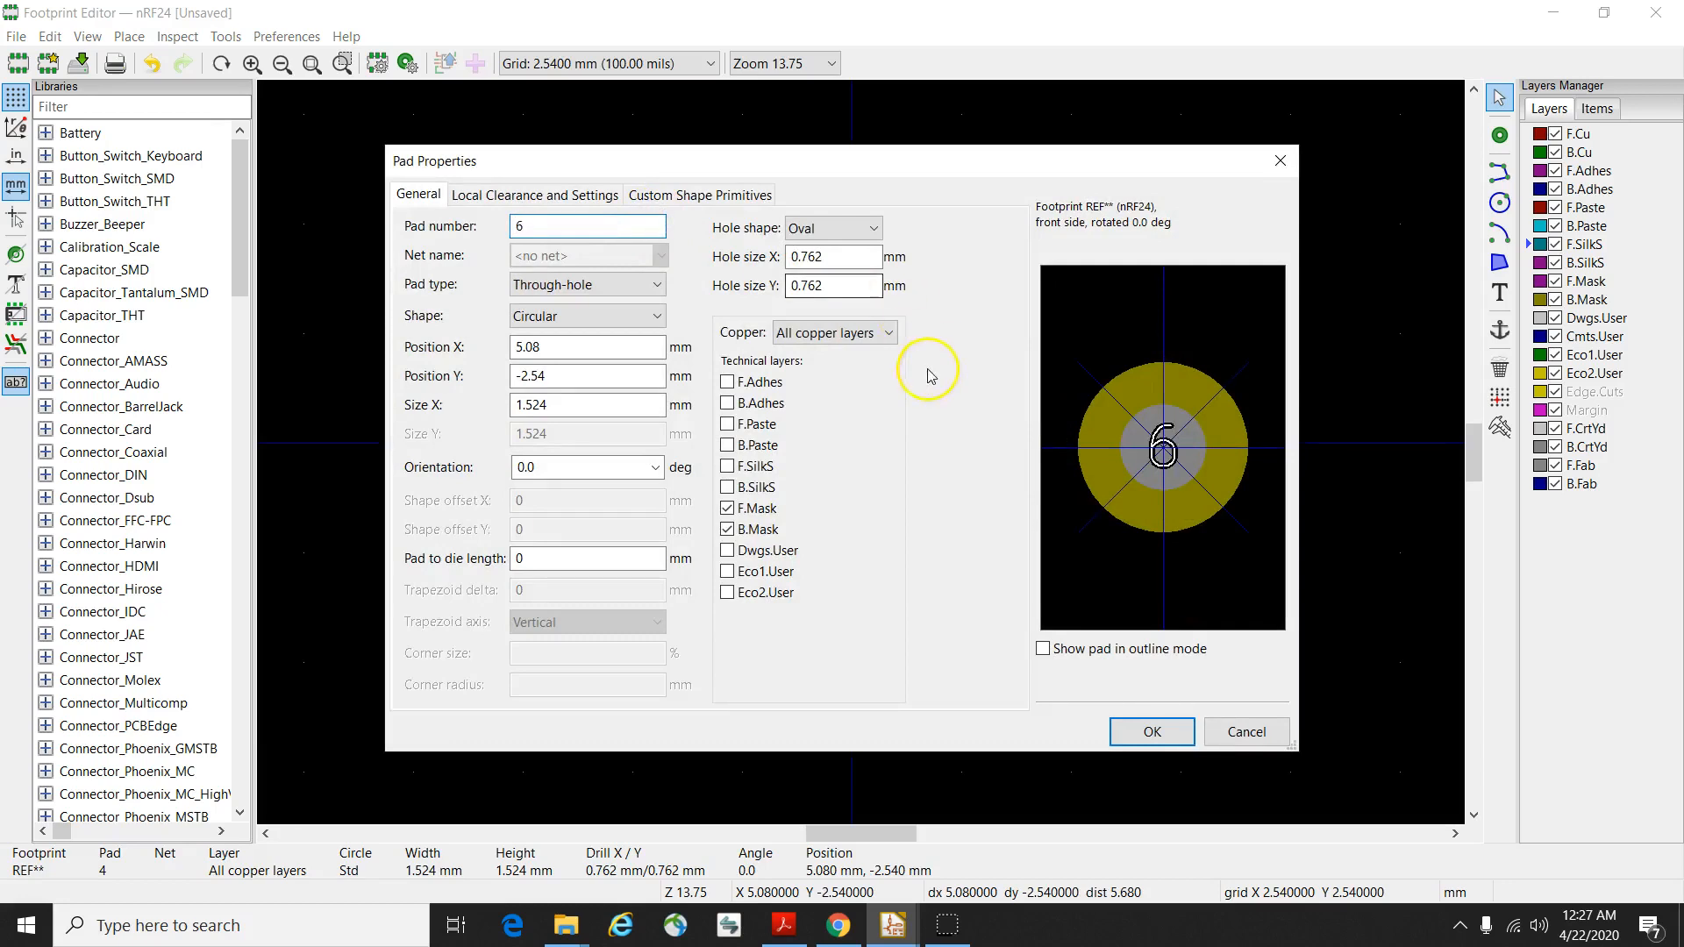
click(1138, 747)
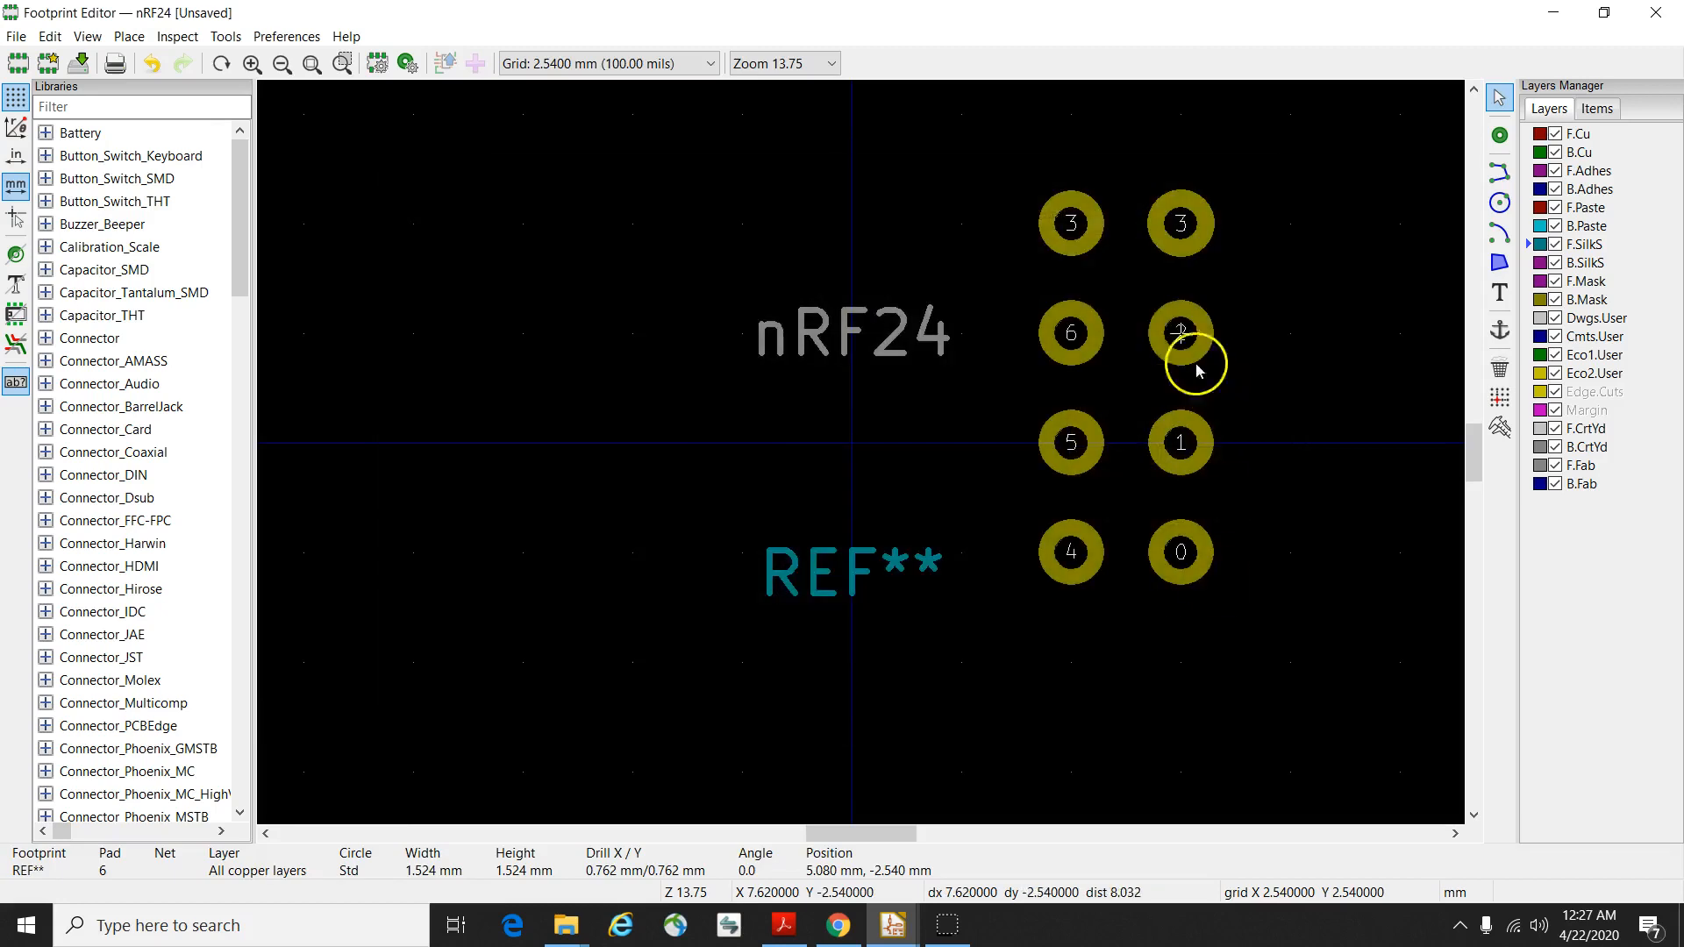
Renumber the topmost pad of the left column as 7.
double_click(1073, 227)
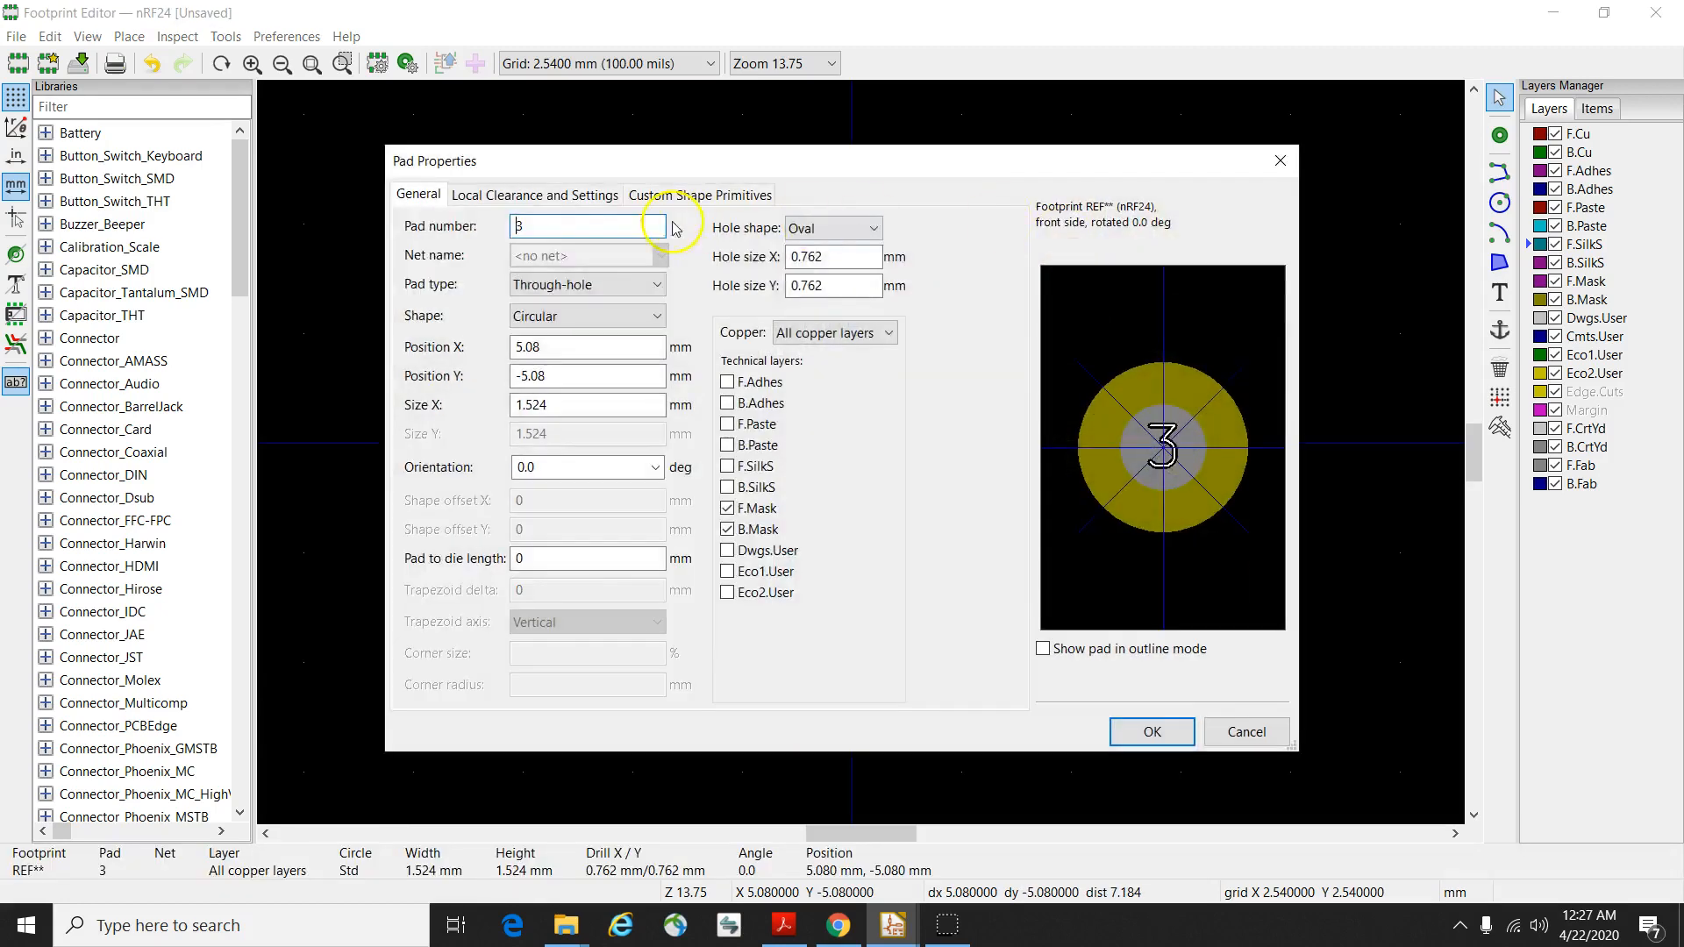
key(BackSpace)
text(7)
click(1173, 738)
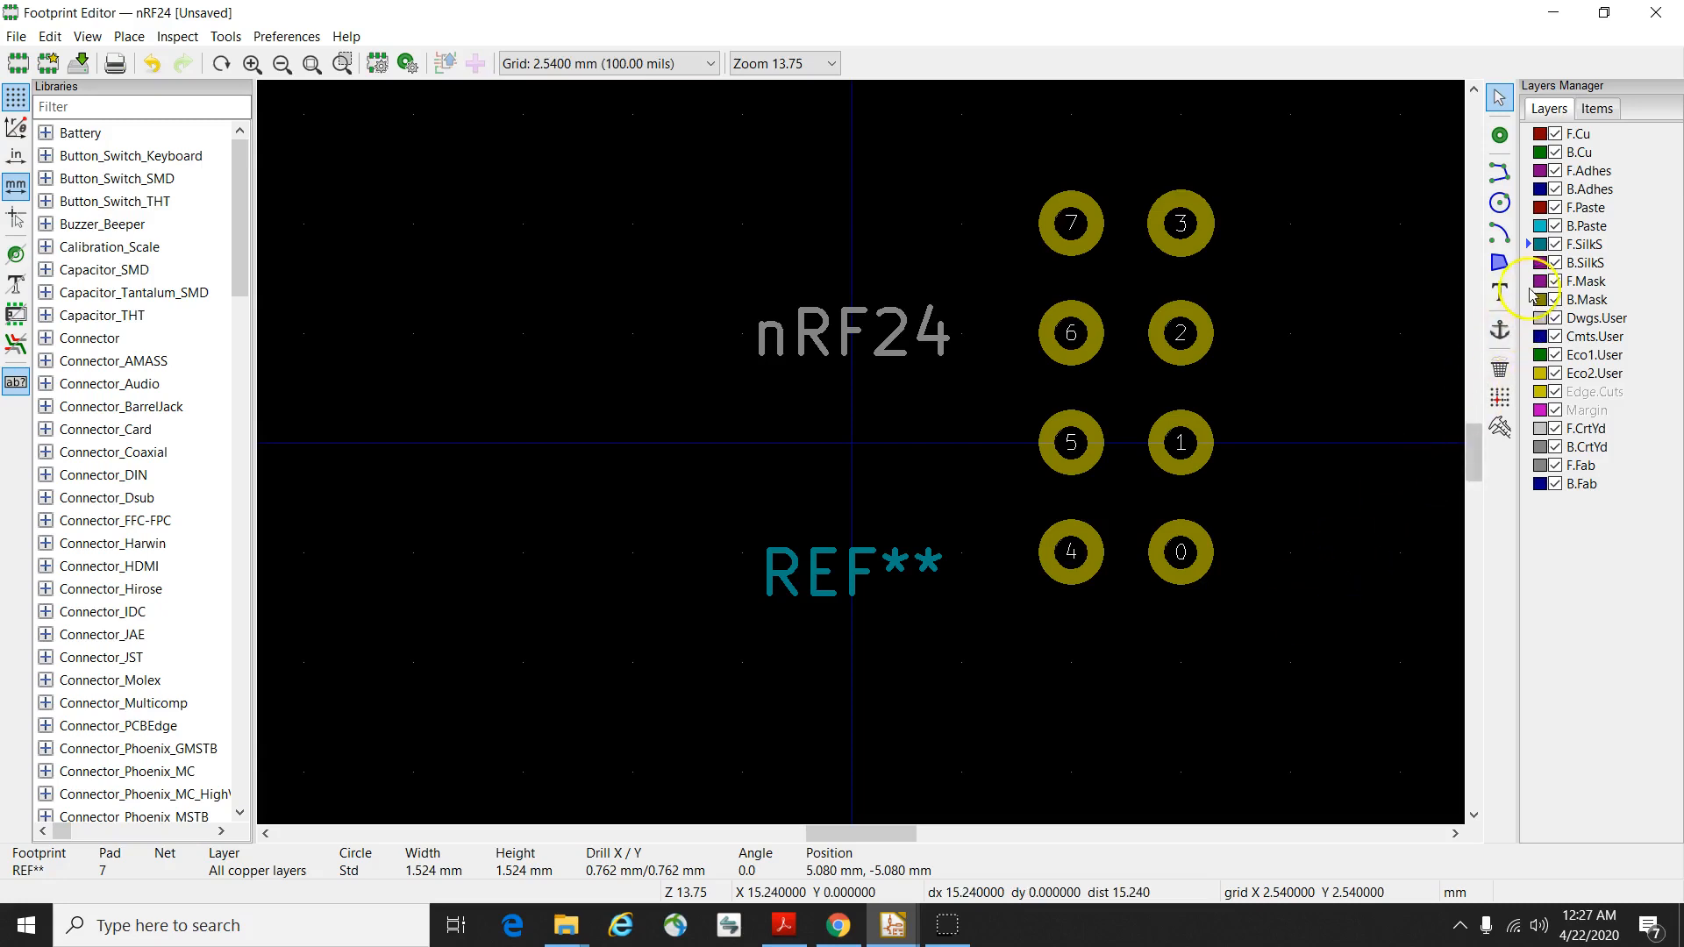
Start a new footprint text beside pad 0 and enter GND as its content.
click(1500, 293)
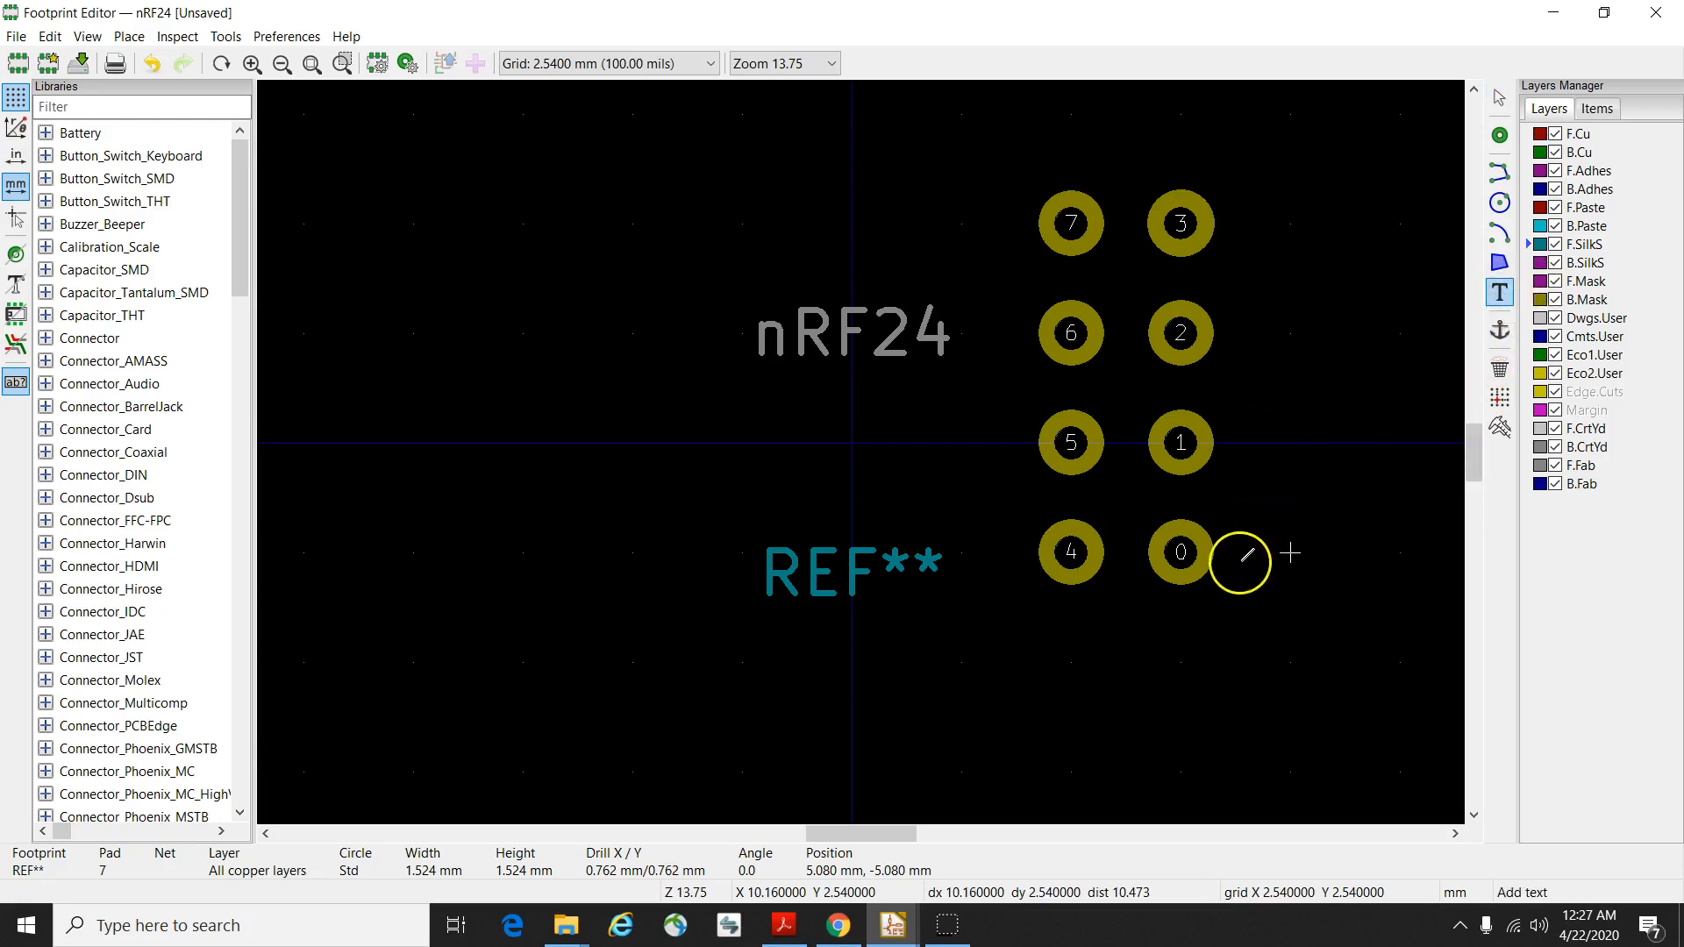
click(1253, 552)
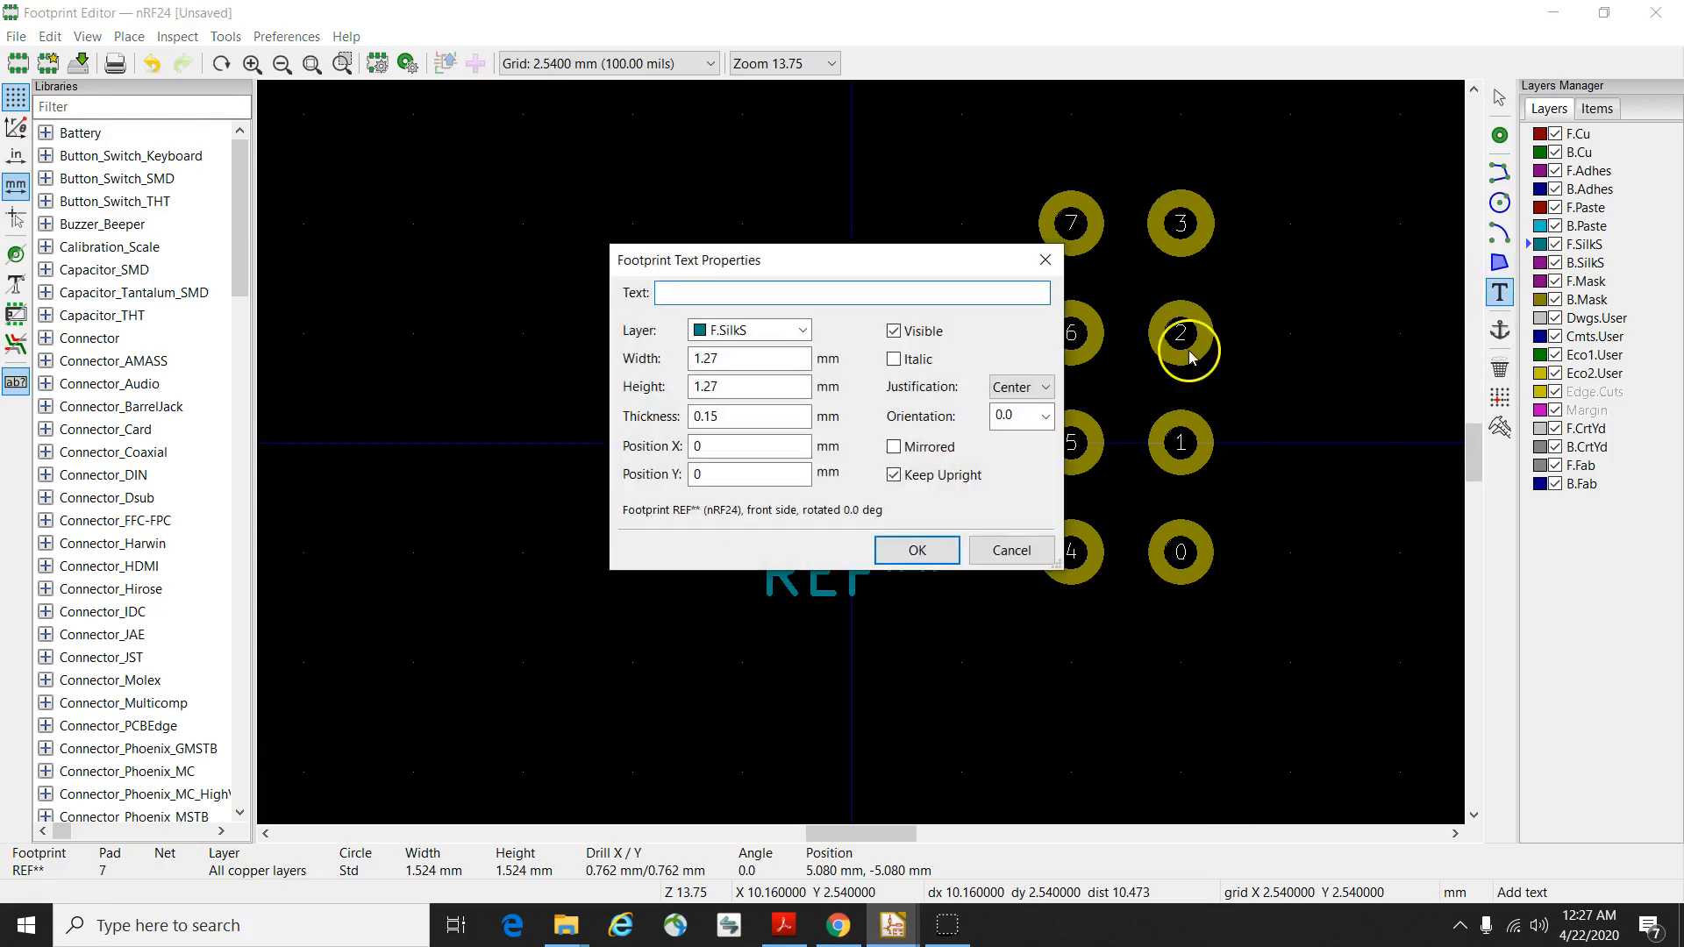
click(909, 300)
text(GND)
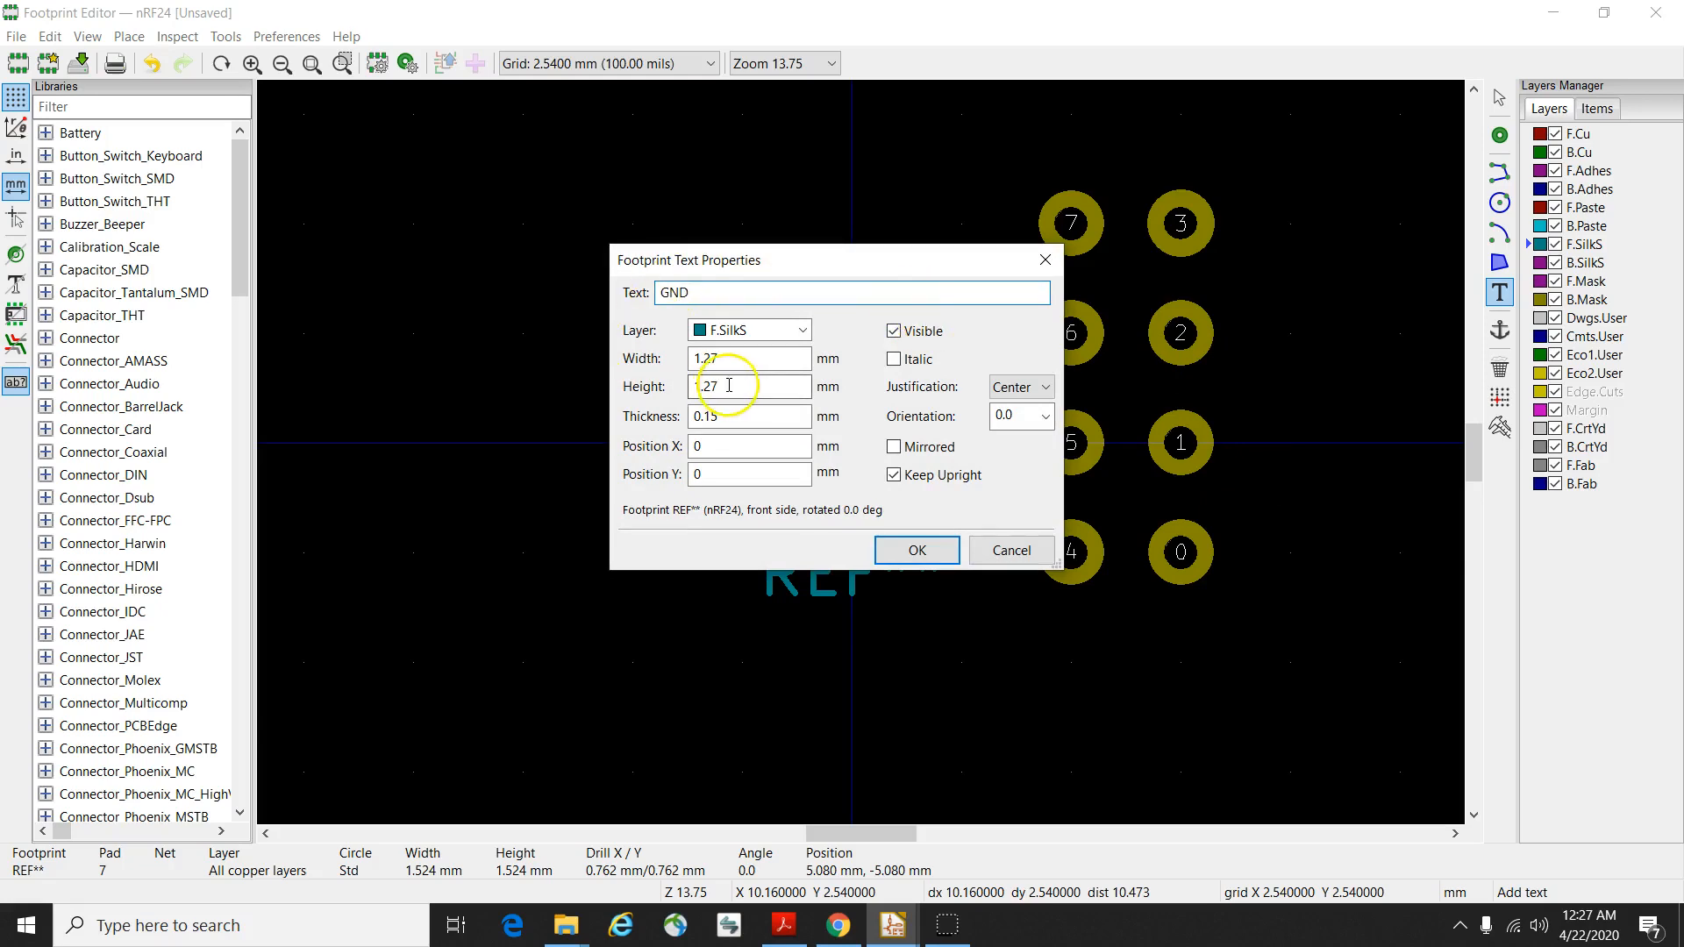
Set the GND text's width and height to 0.5 mm and add it to the footprint.
click(729, 360)
key(BackSpace)
key(BackSpace)
key(BackSpace)
key(BackSpace)
text(0.5)
click(758, 386)
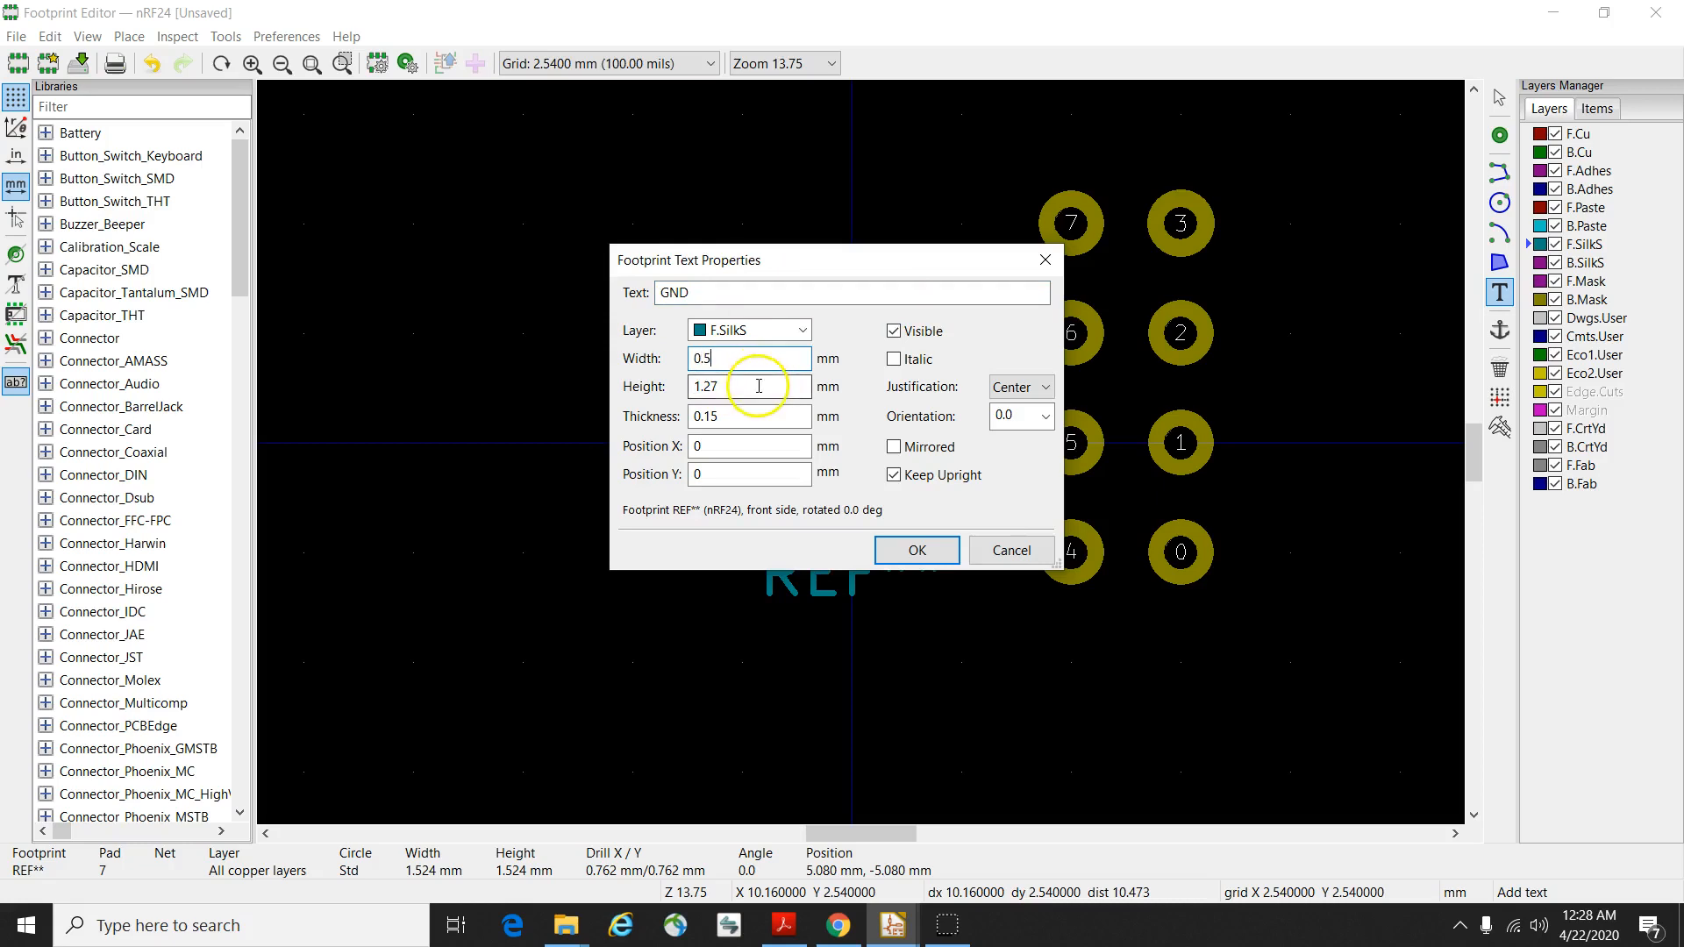
key(BackSpace)
key(BackSpace)
key(BackSpace)
text(0.5)
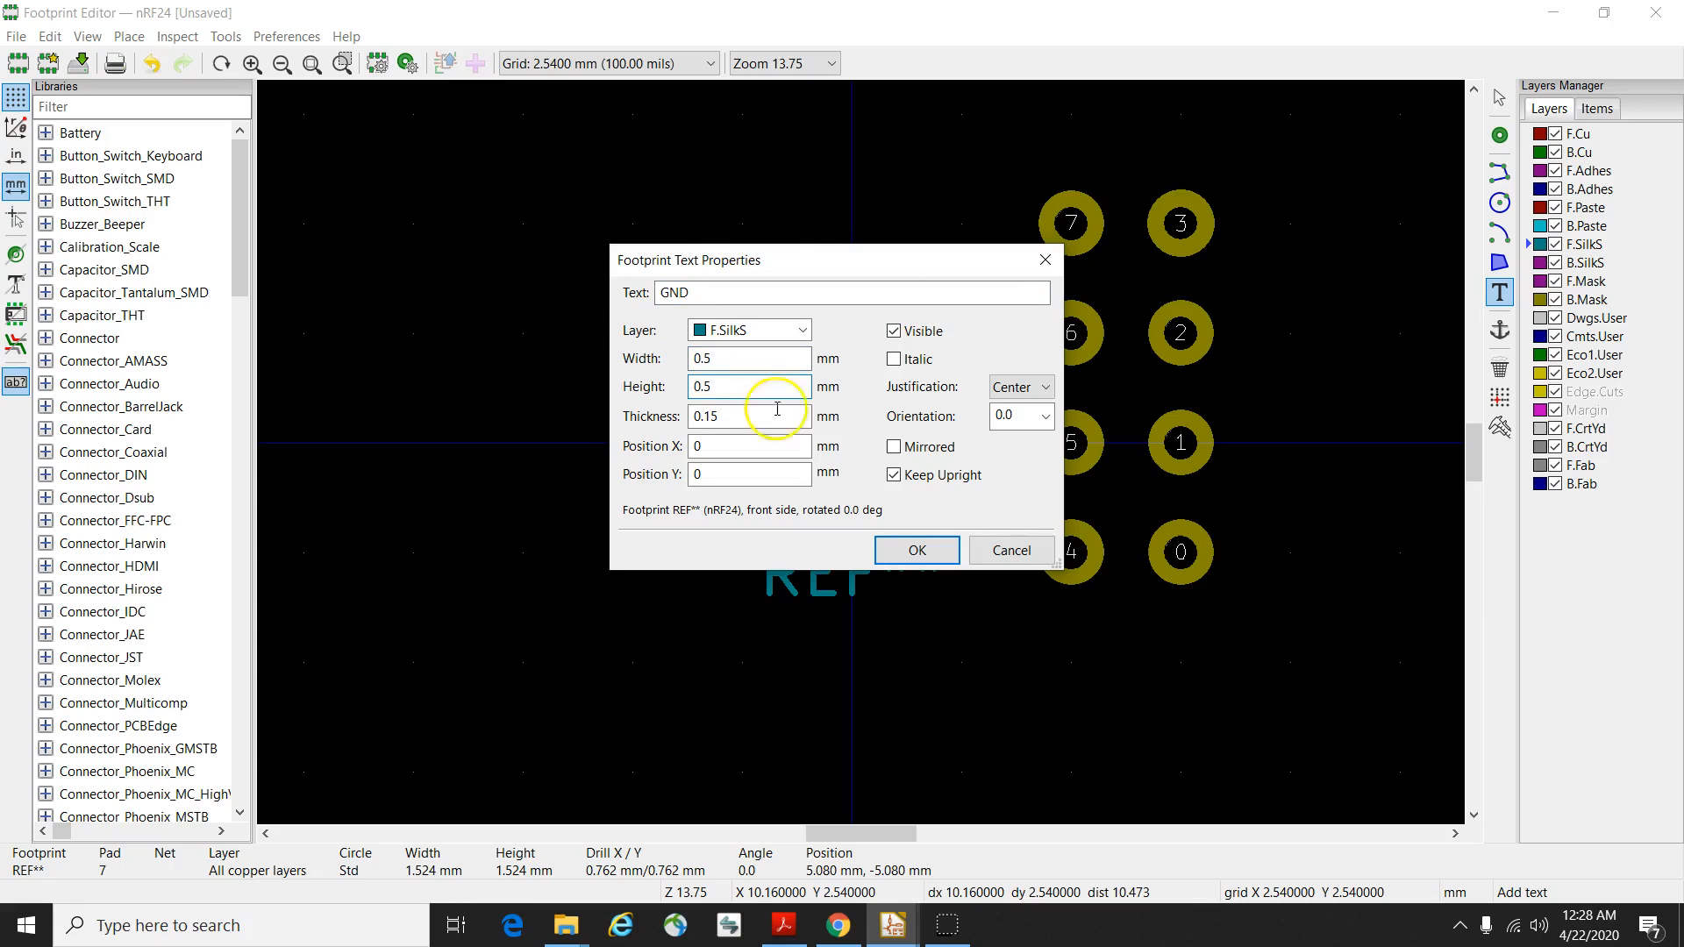
click(919, 550)
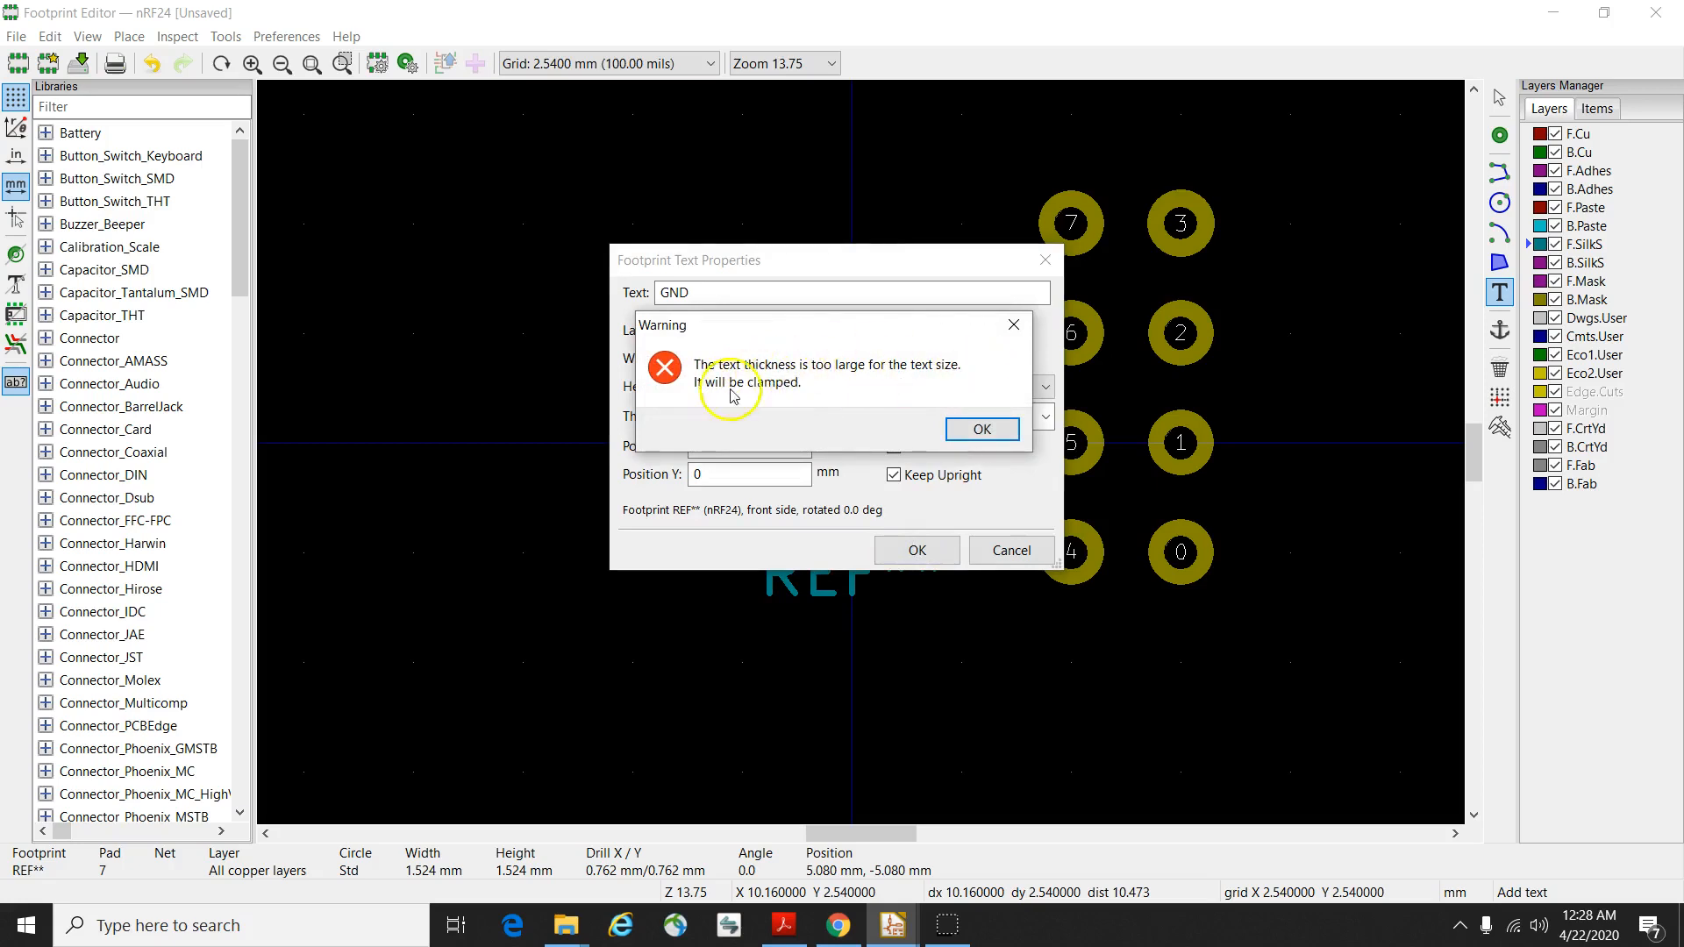
click(982, 430)
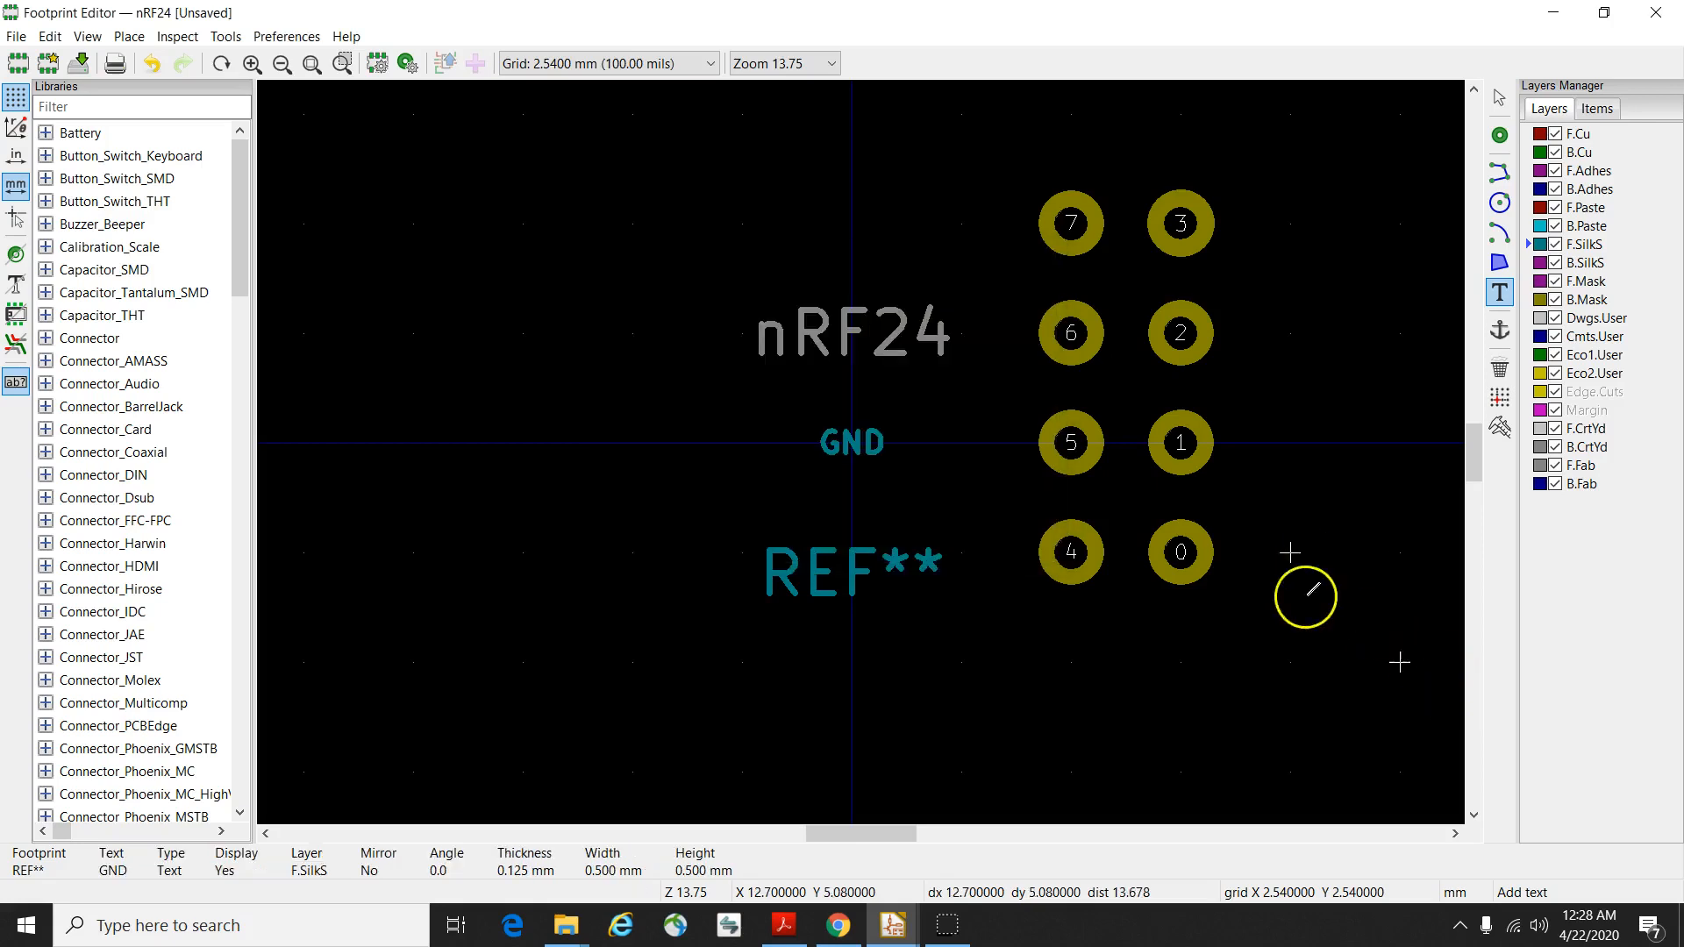
click(855, 454)
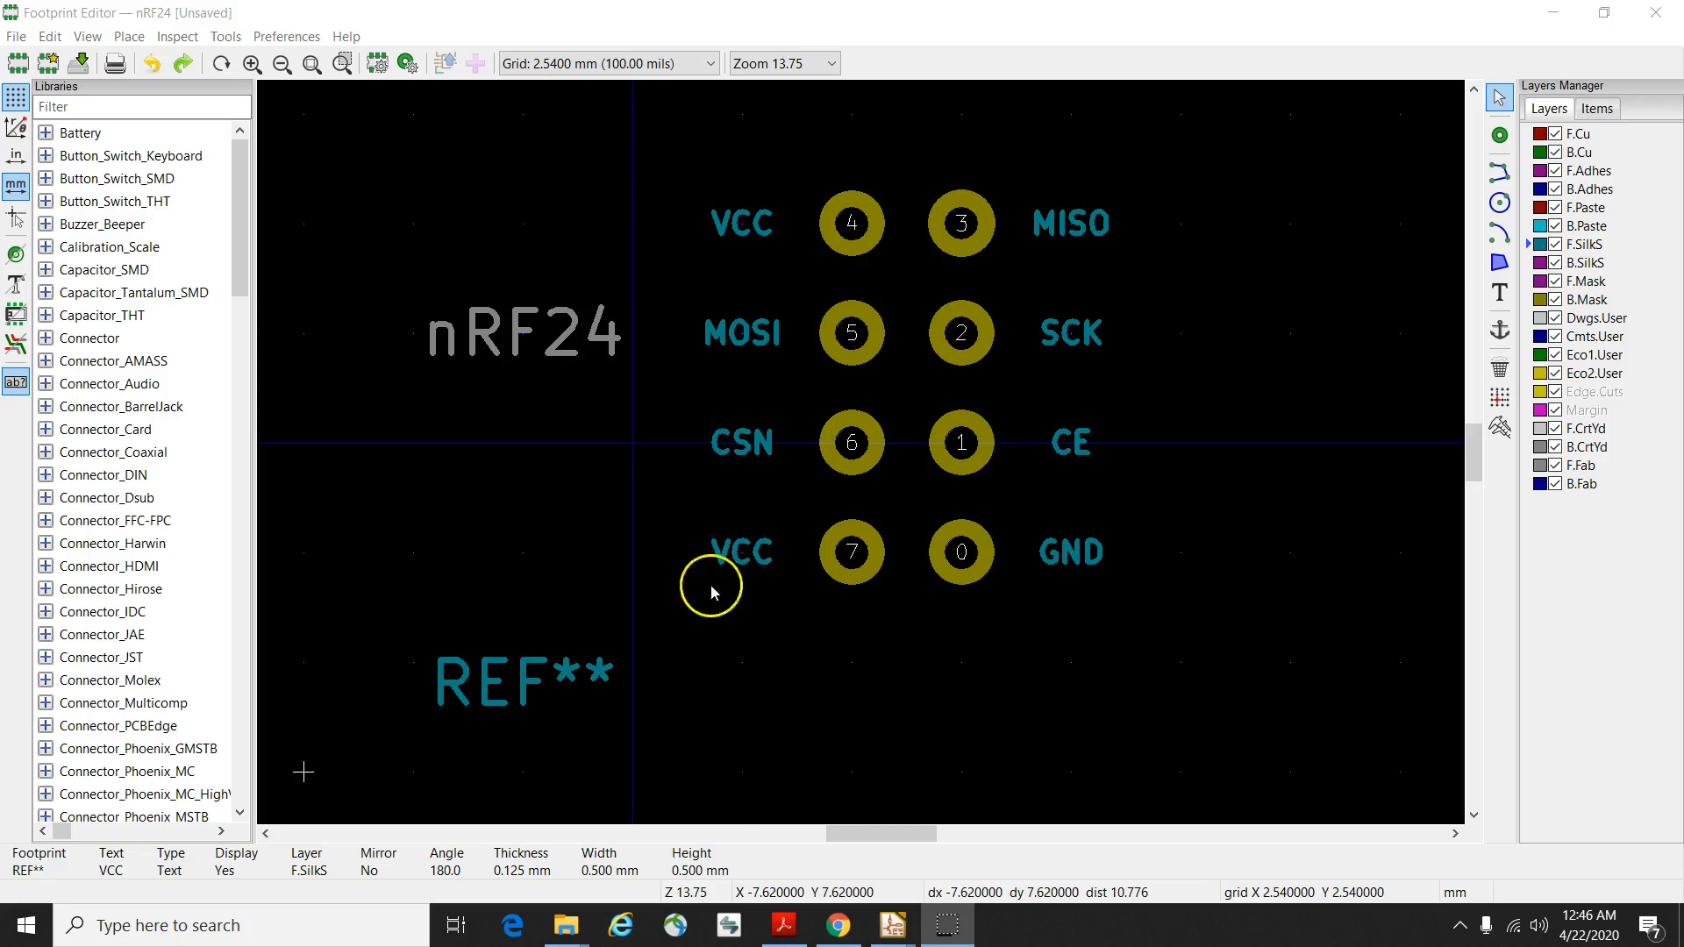
Rotate the VCC label beside pad 7 by 180 degrees.
click(740, 556)
key(r)
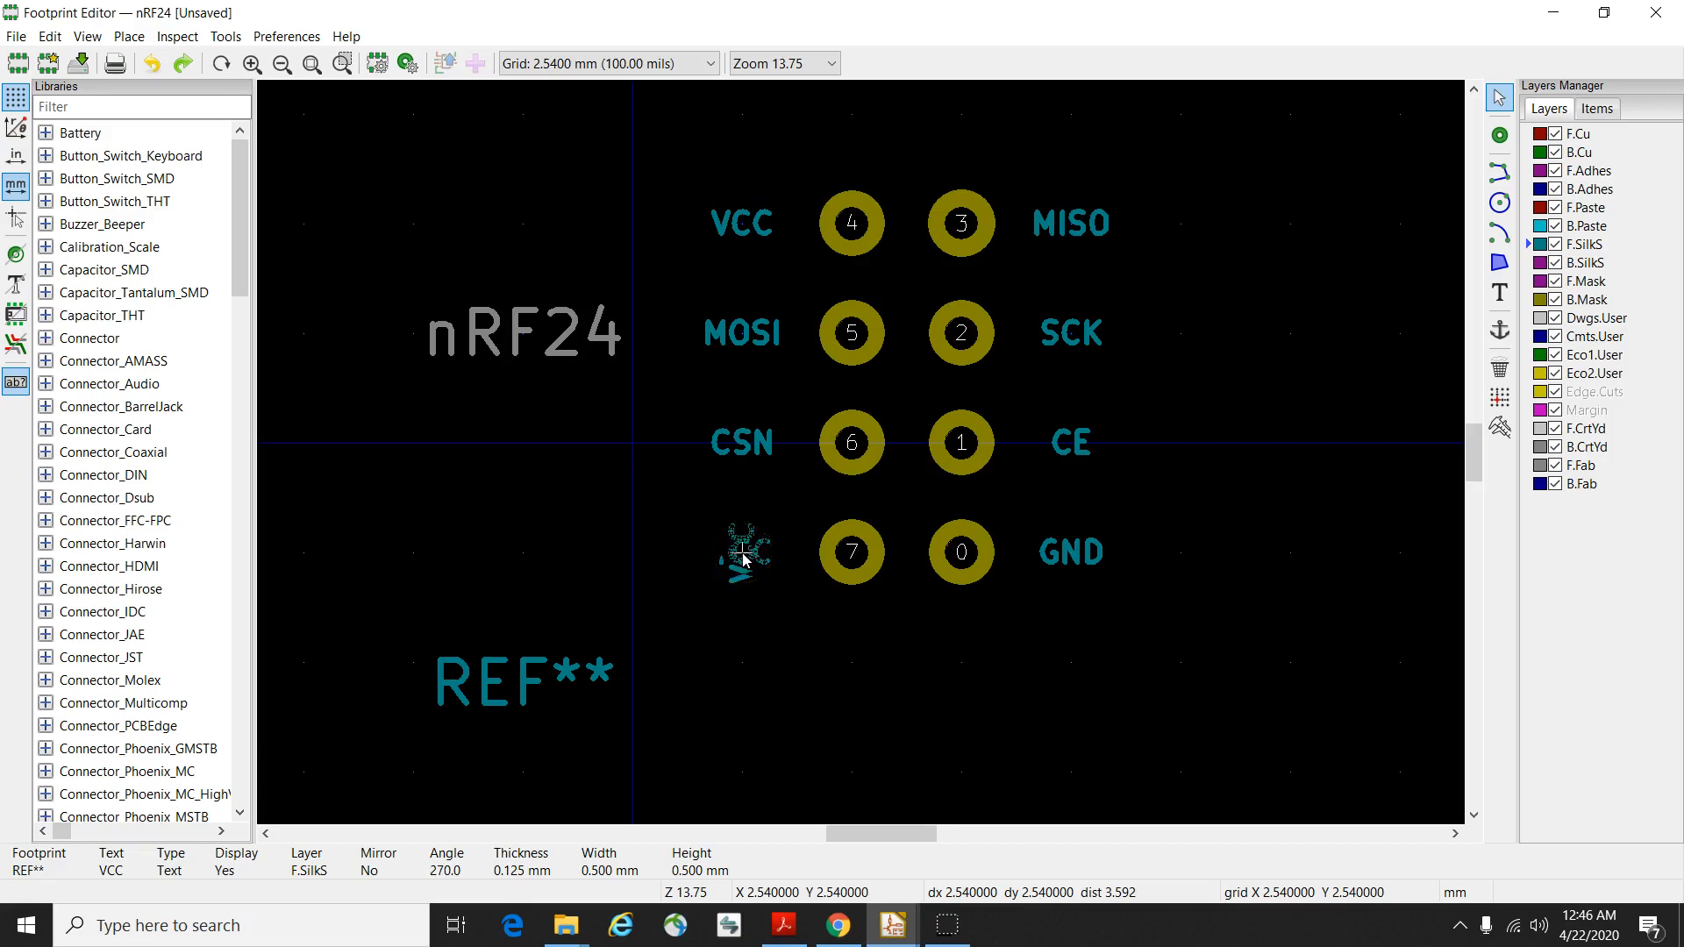
key(r)
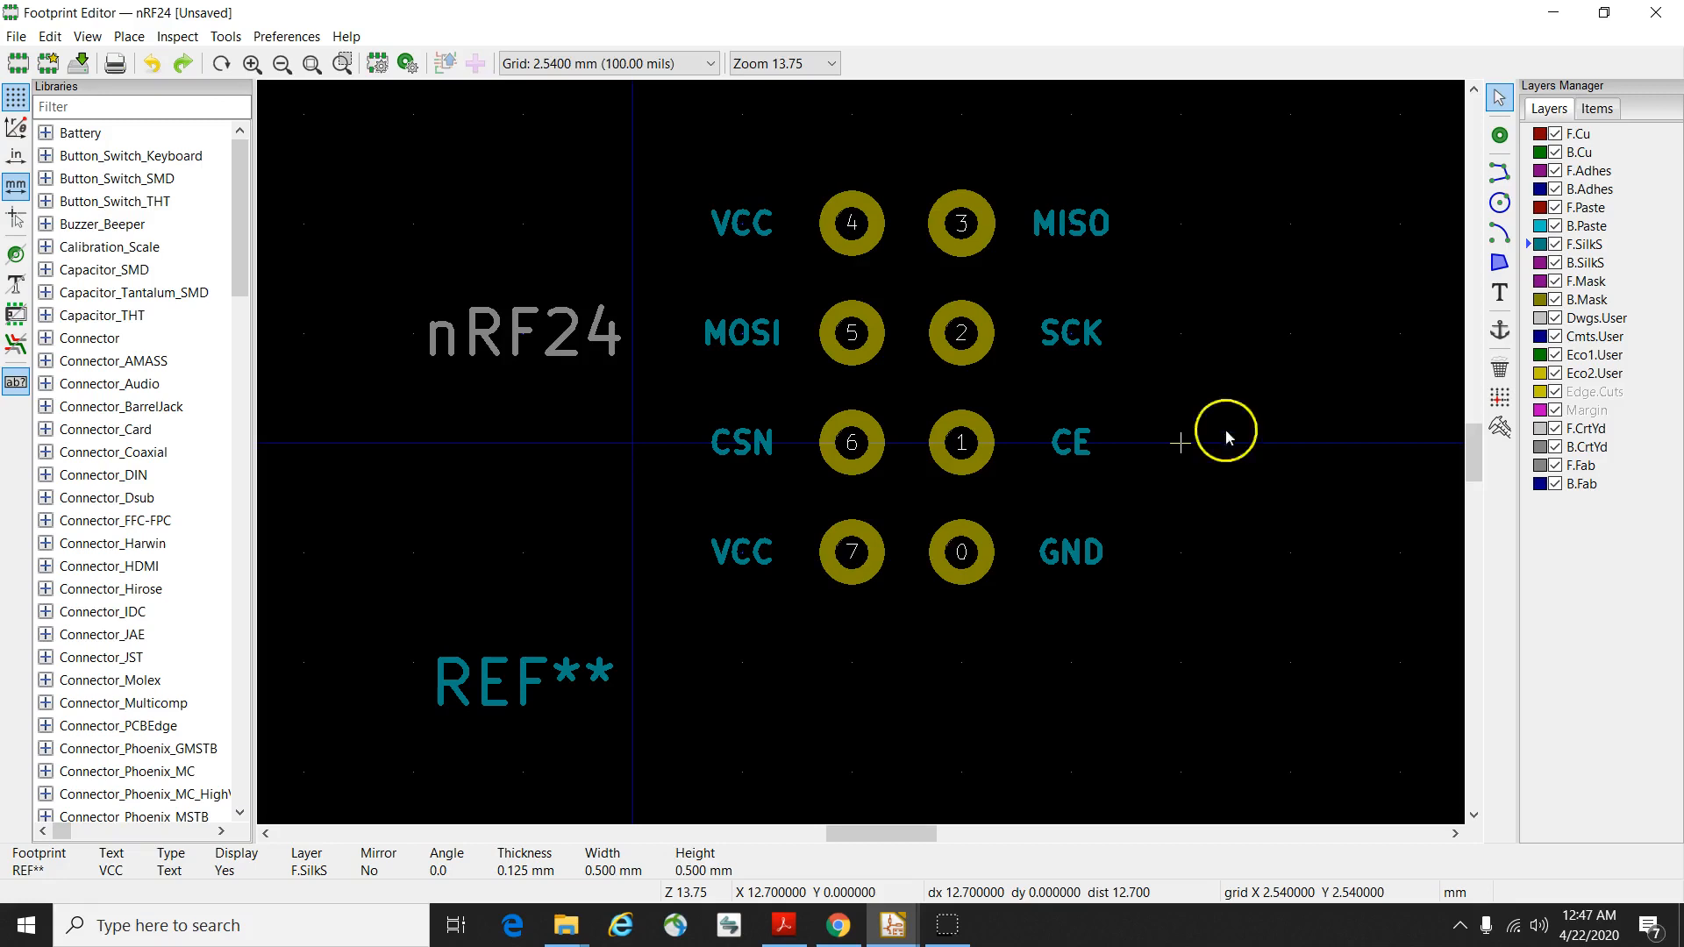
Set the grid to 1.27 mm and draw a closed F.SilkS rectangle about 17.78 by 10.16 mm around the pads, pin labels and nRF24 text.
click(653, 67)
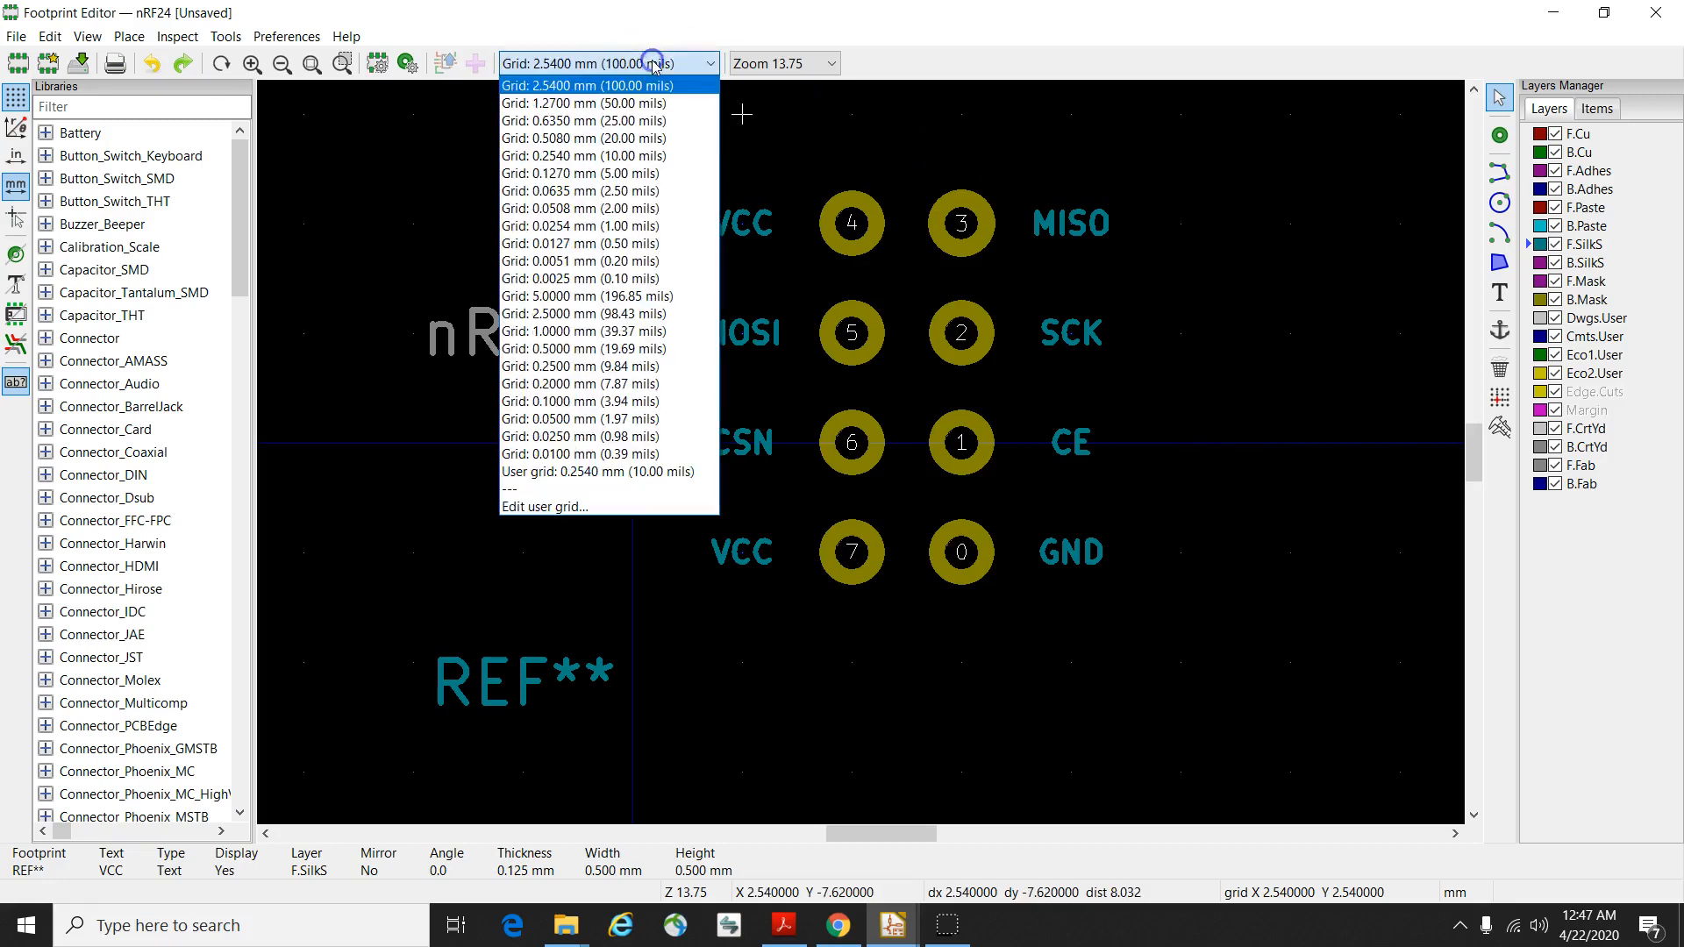
click(632, 103)
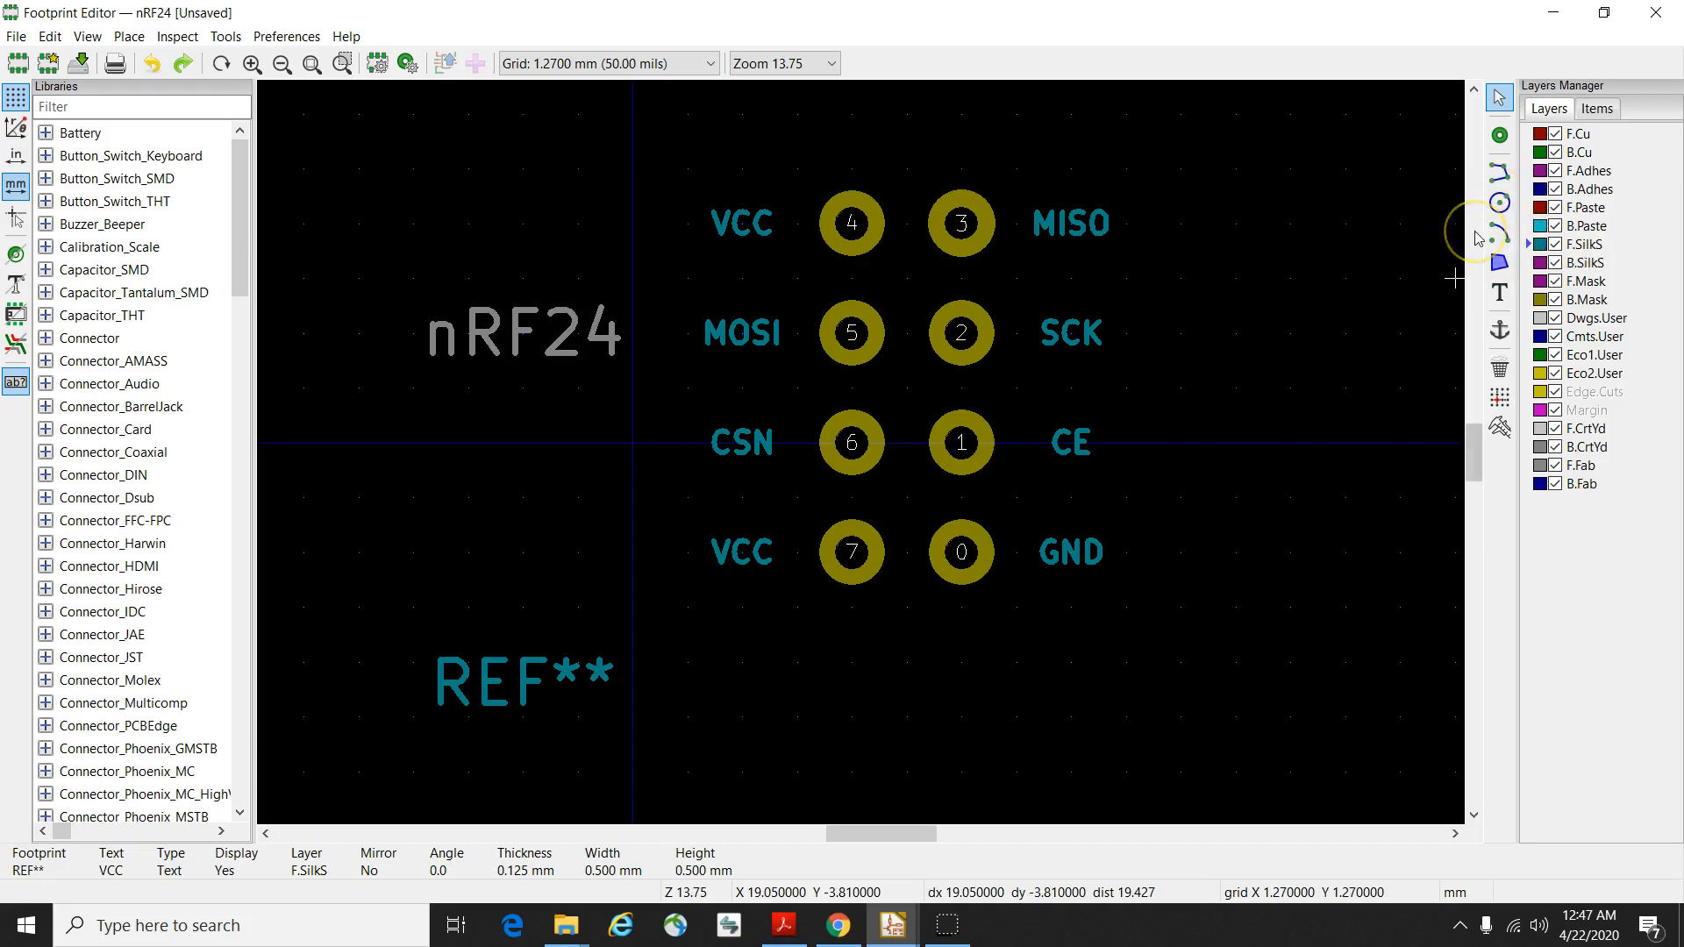
click(1500, 173)
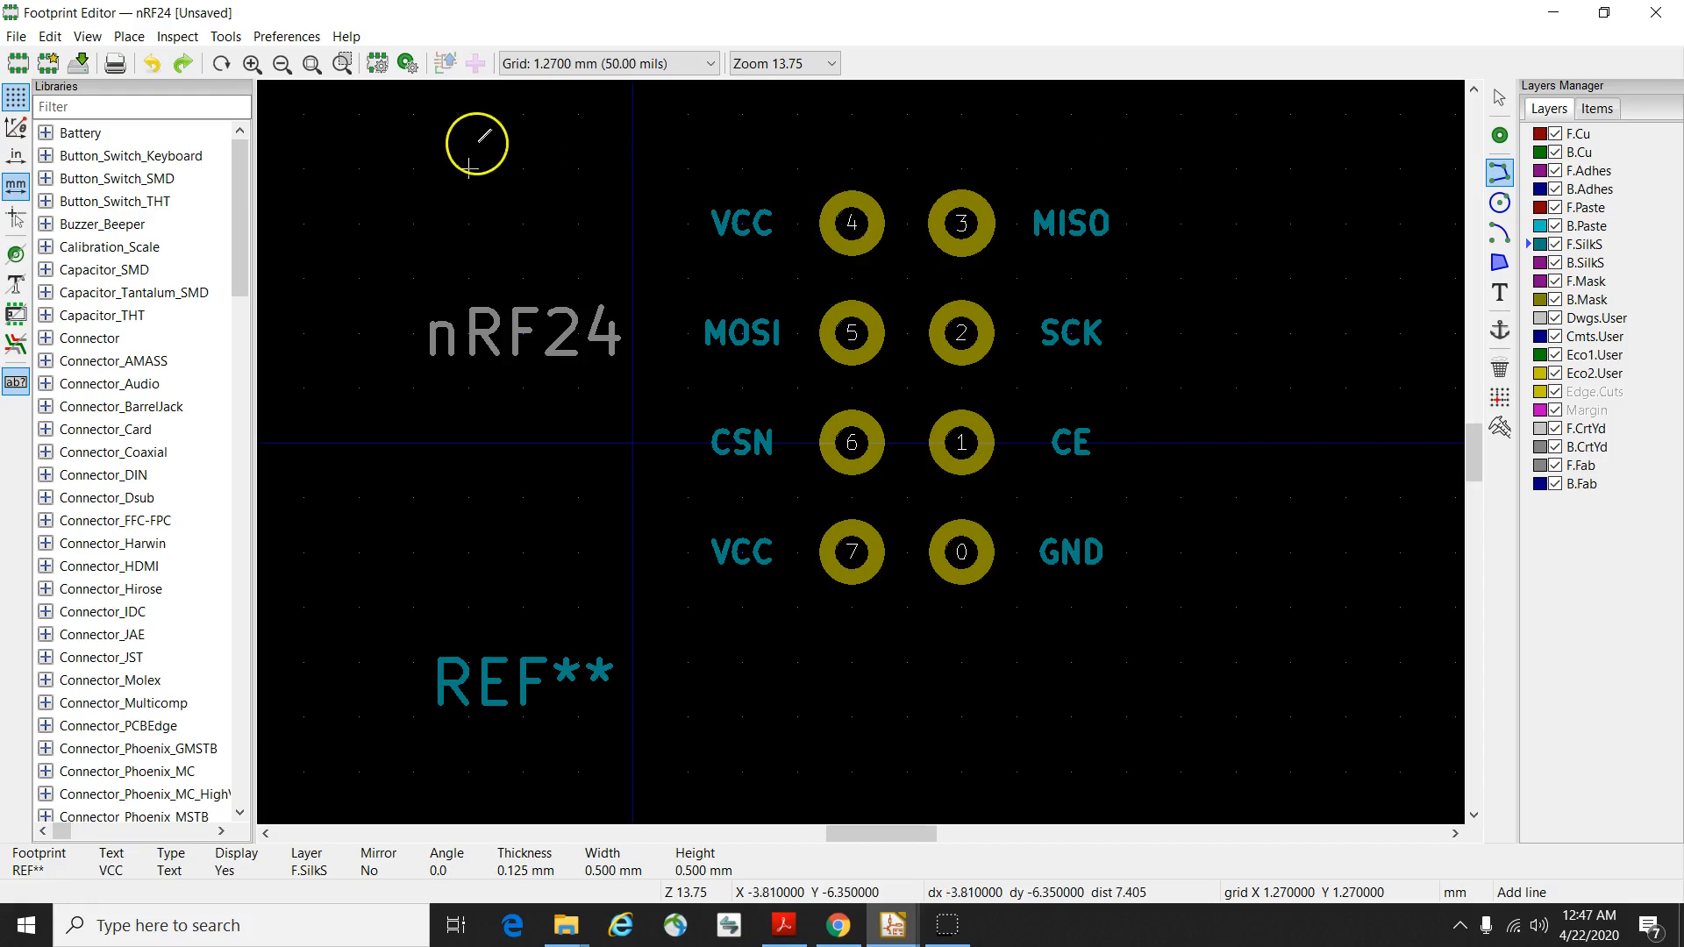
click(359, 167)
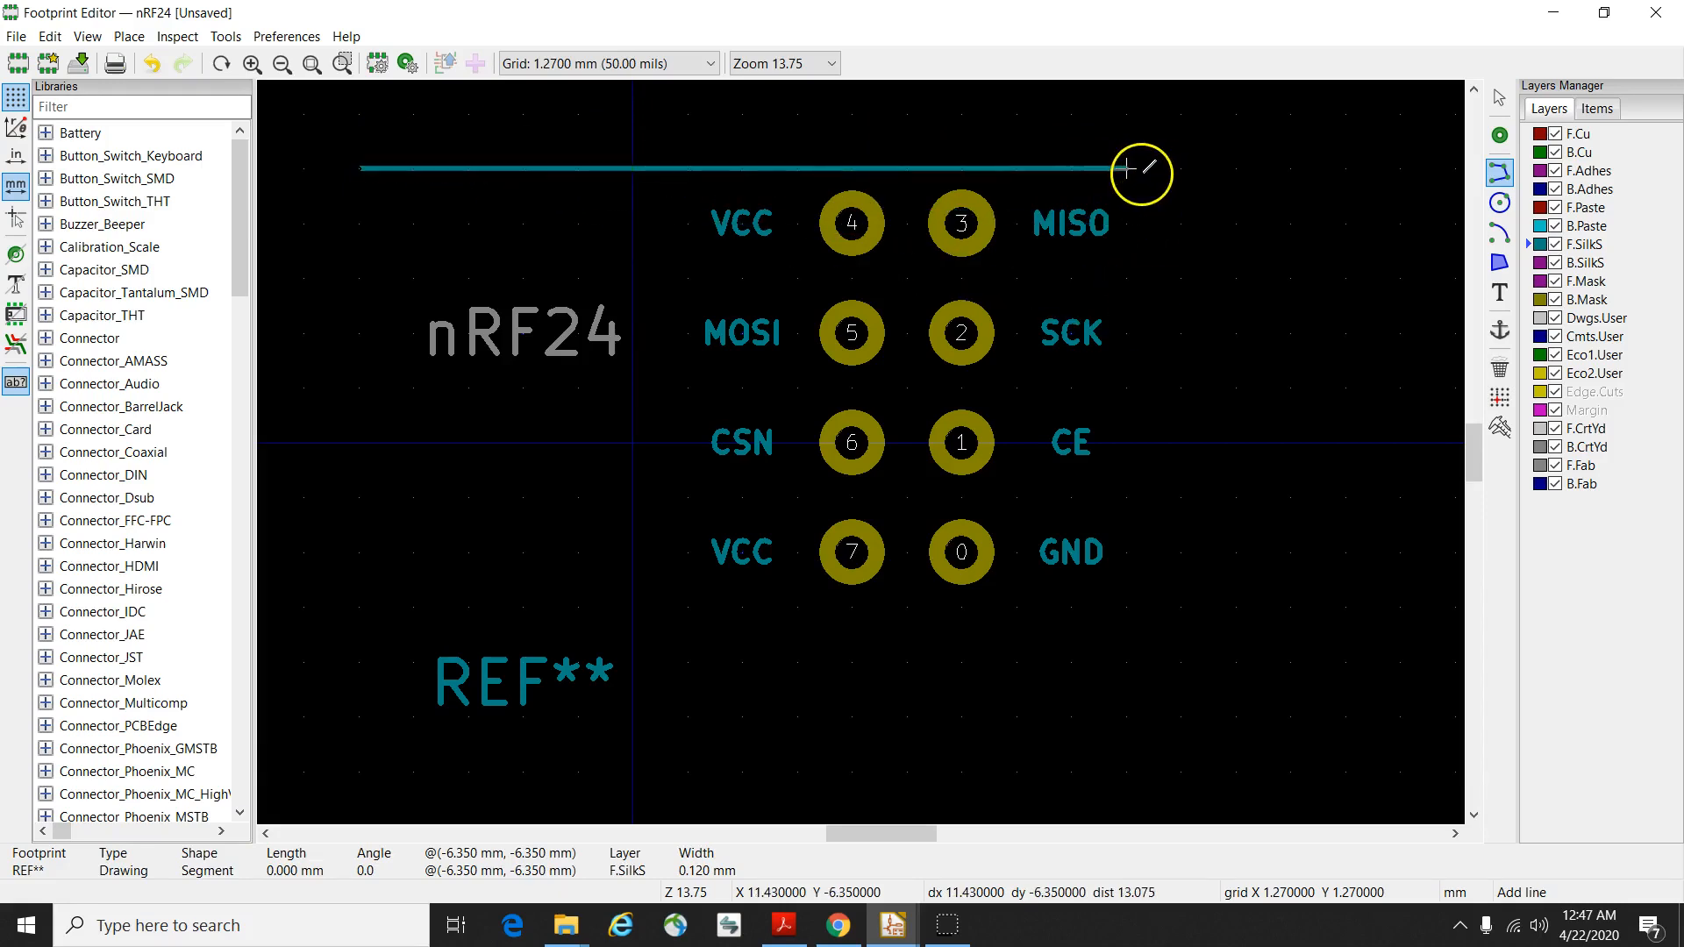
click(1127, 167)
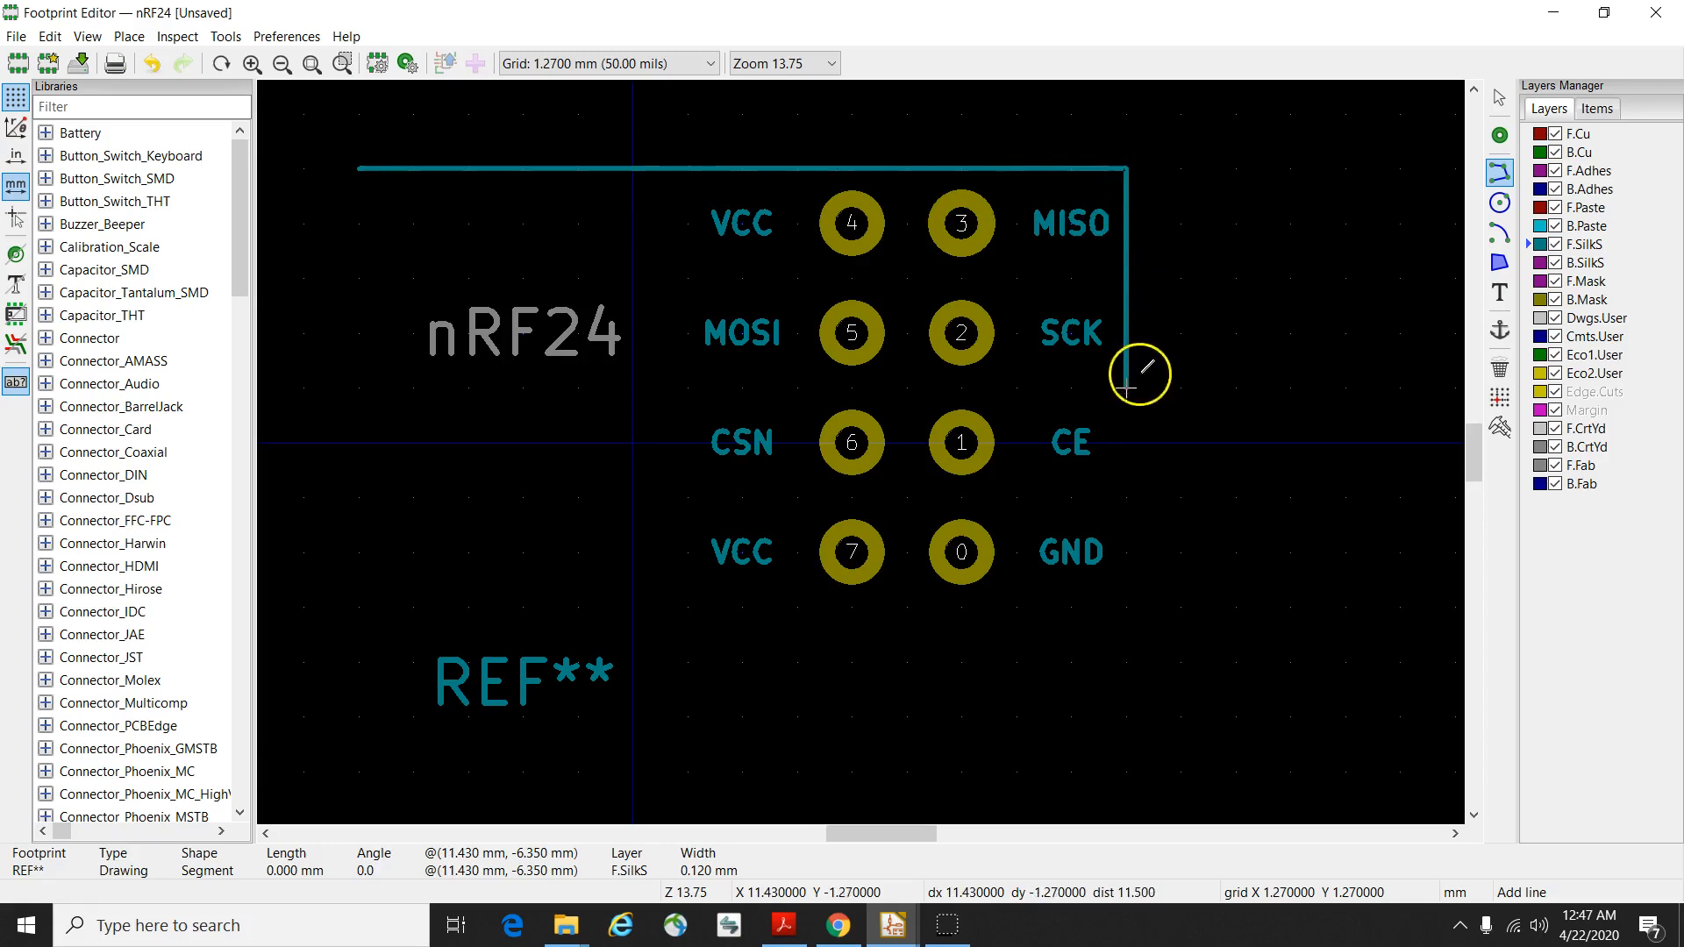
click(1127, 606)
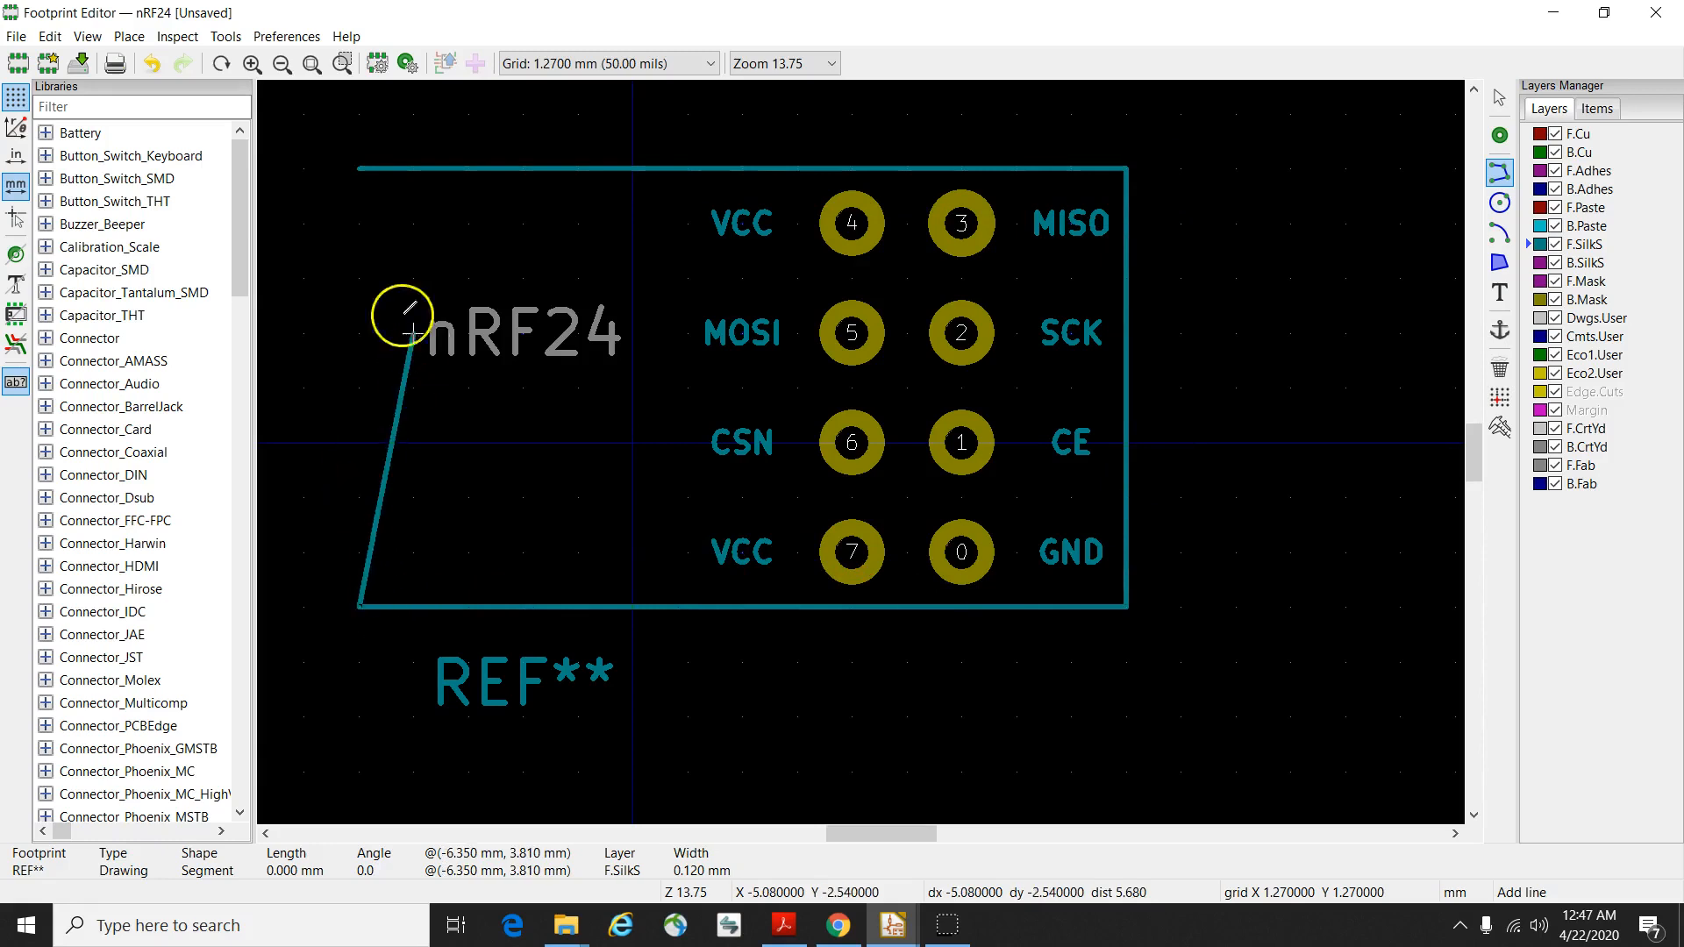
click(360, 166)
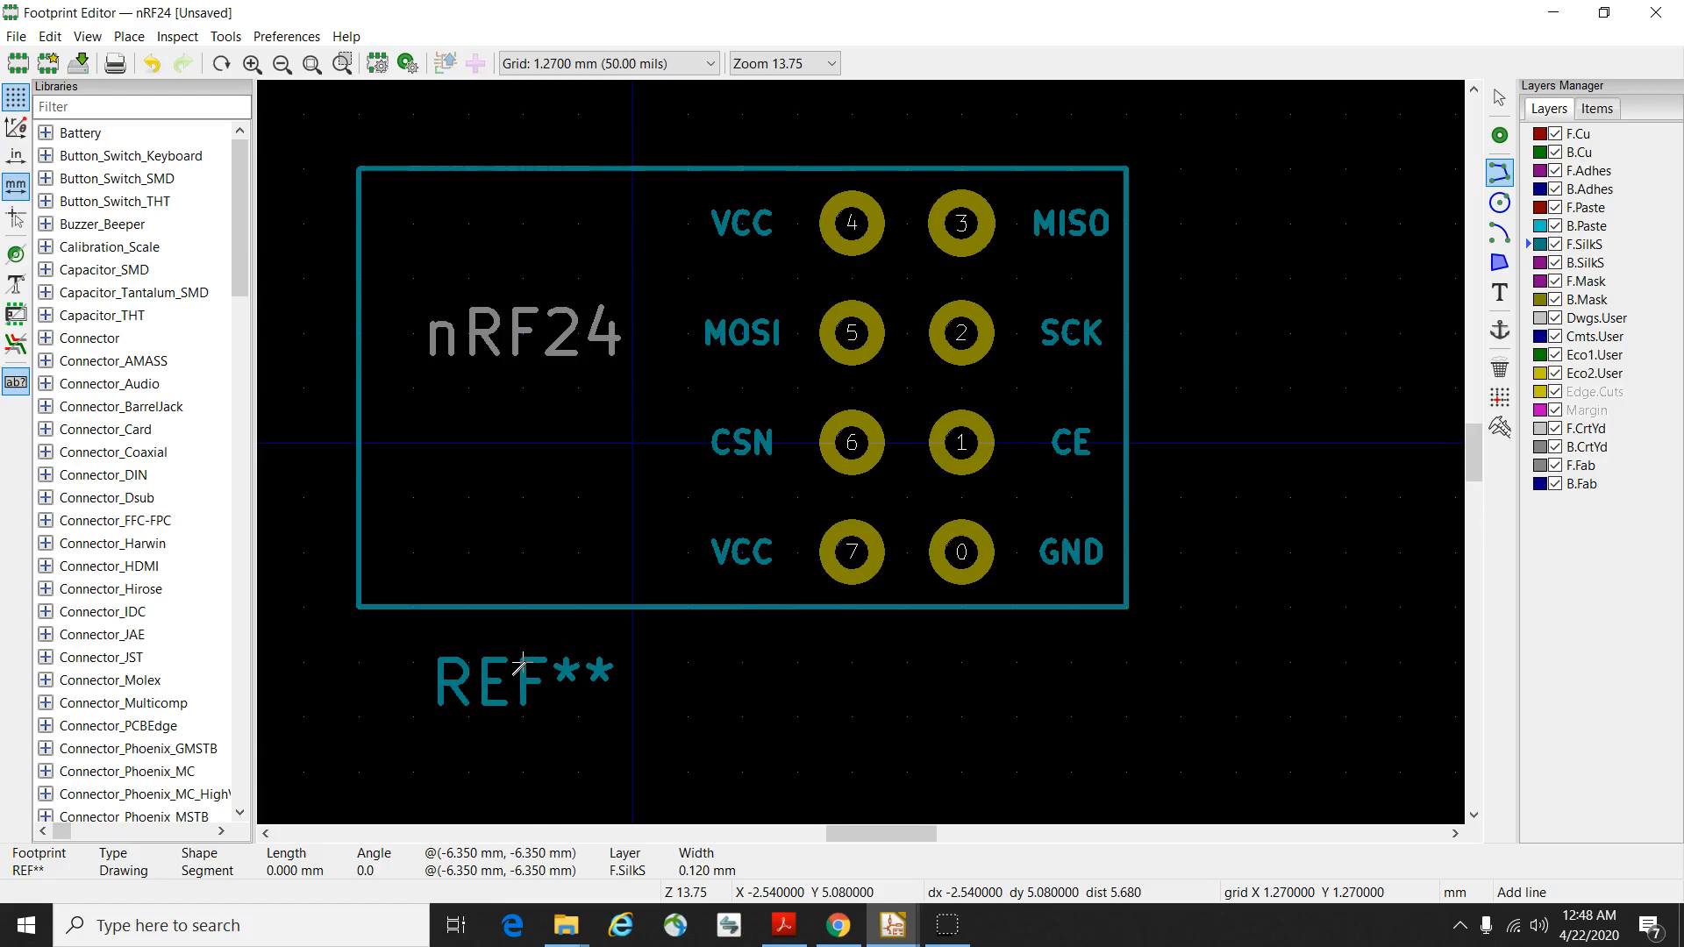
key(Escape)
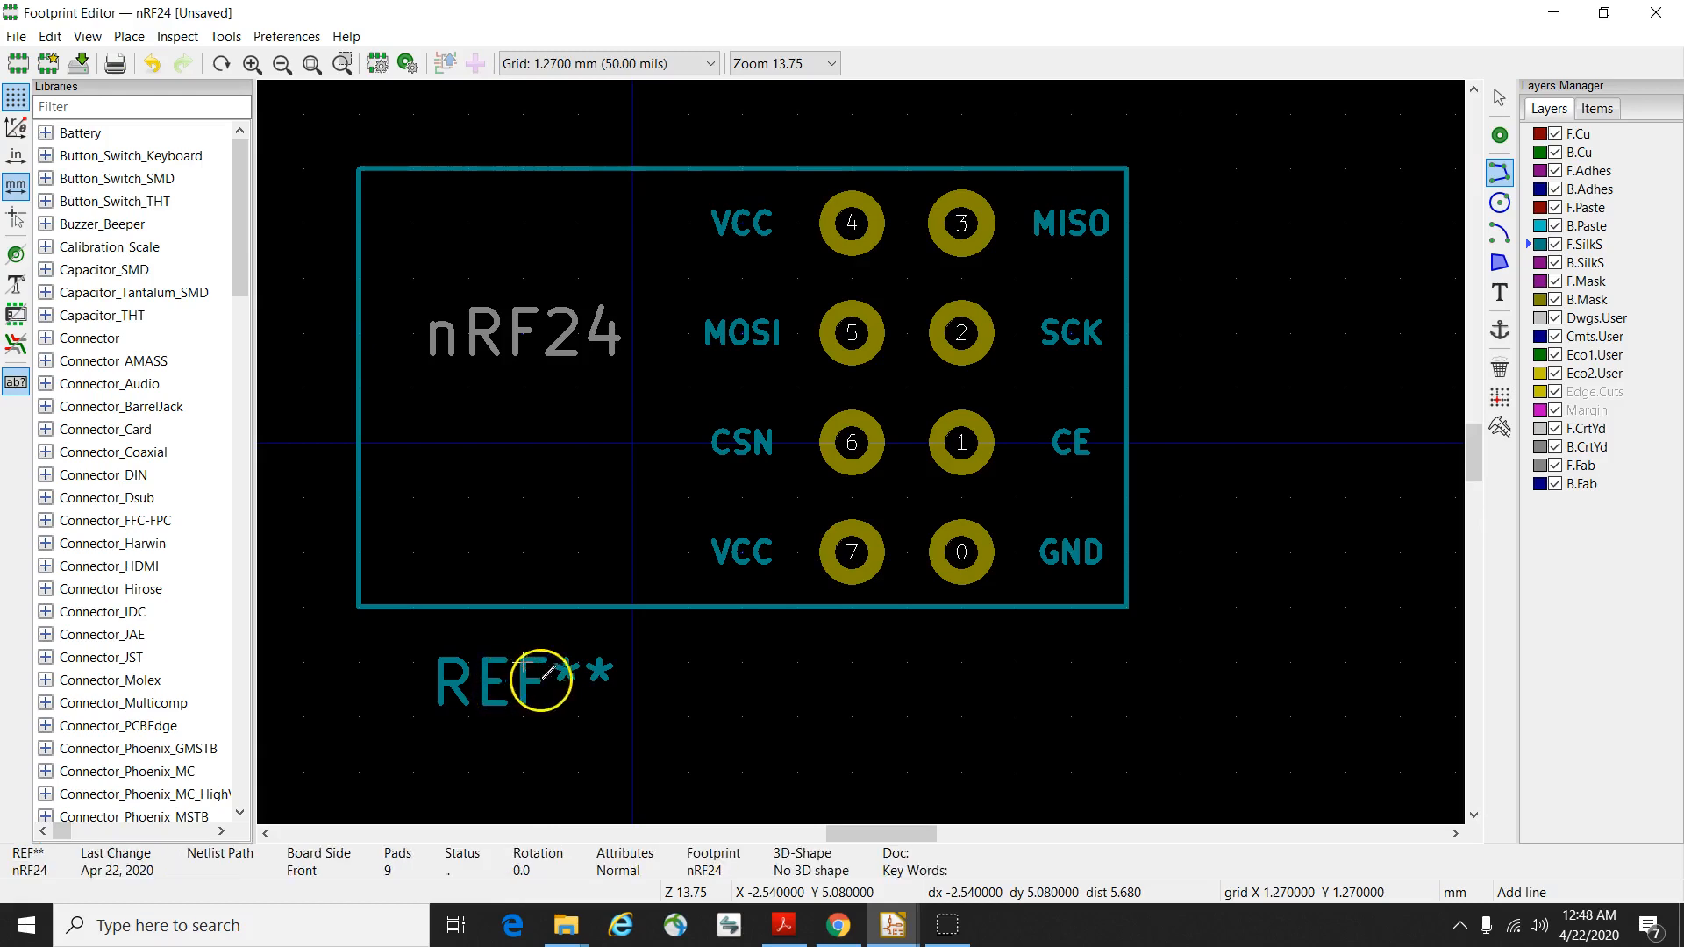
Draw a horizontal F.SilkS line about 3.81 mm long across the REF** text.
click(493, 682)
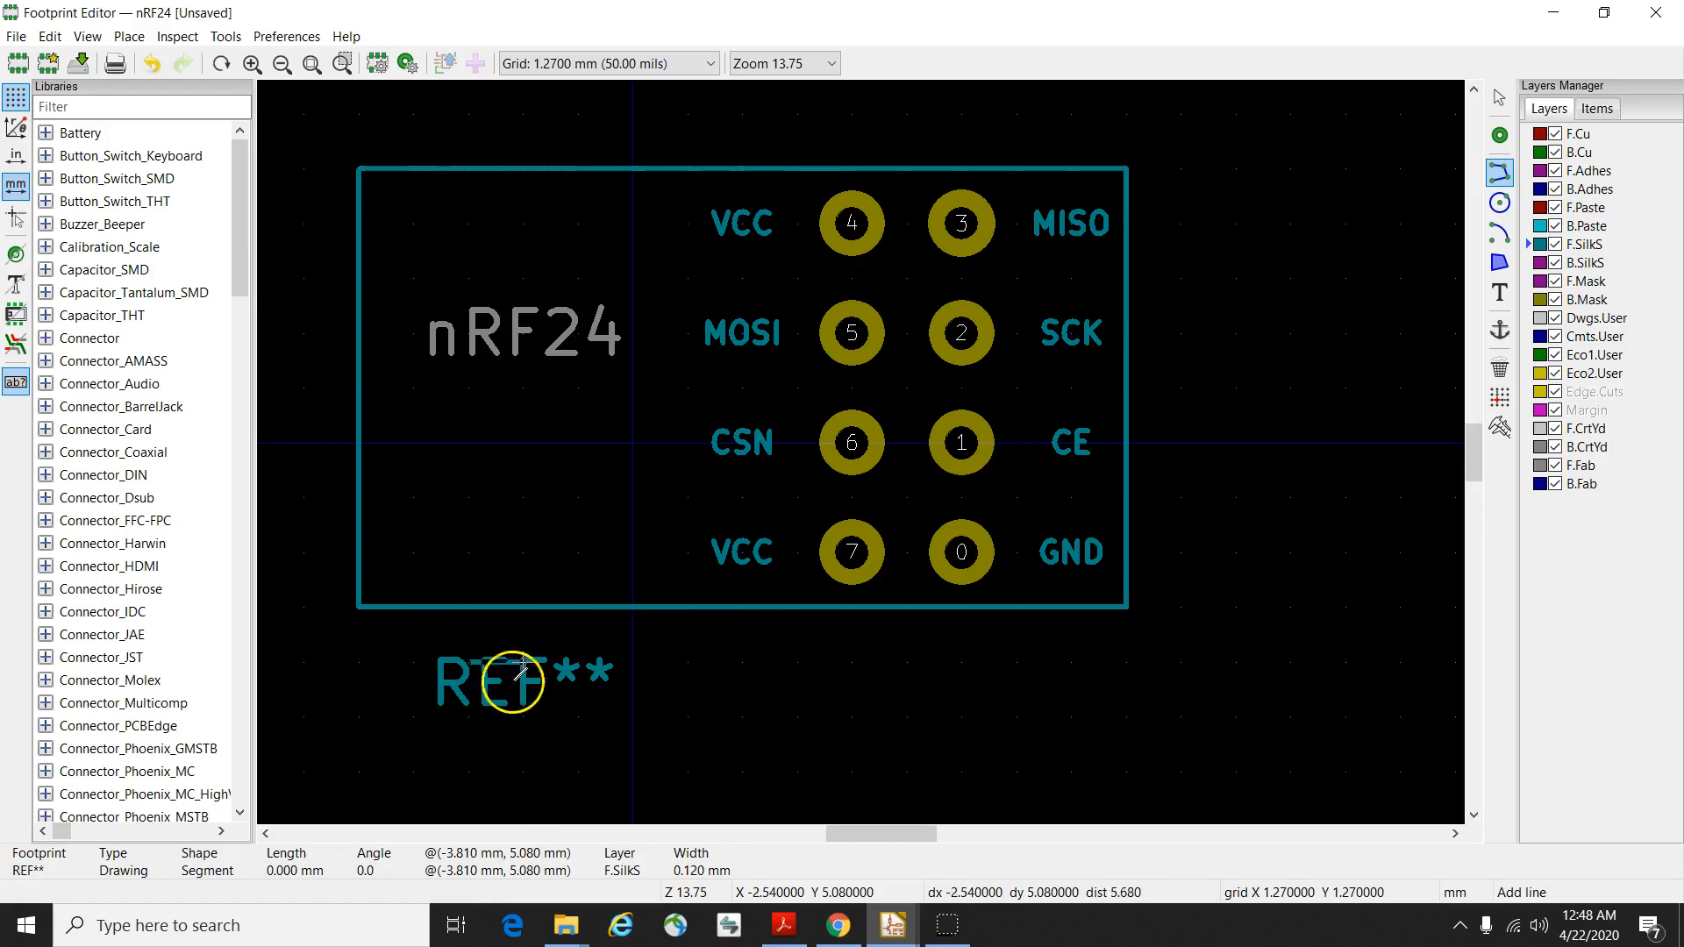
click(632, 662)
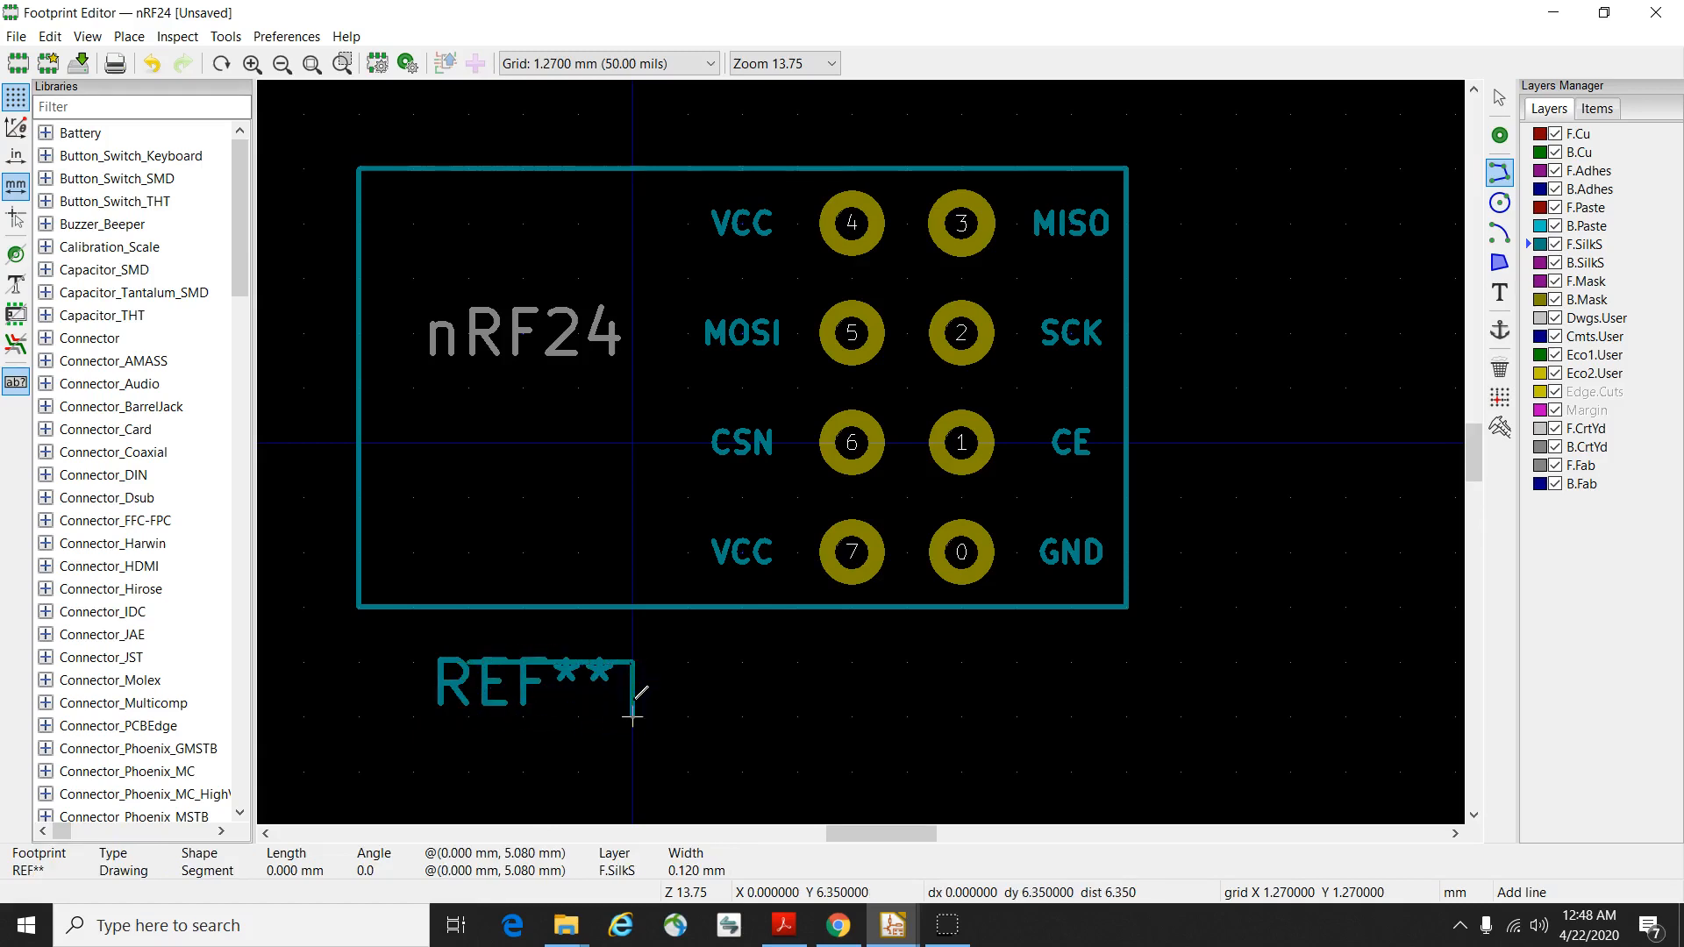
key(Escape)
key(Escape)
click(638, 674)
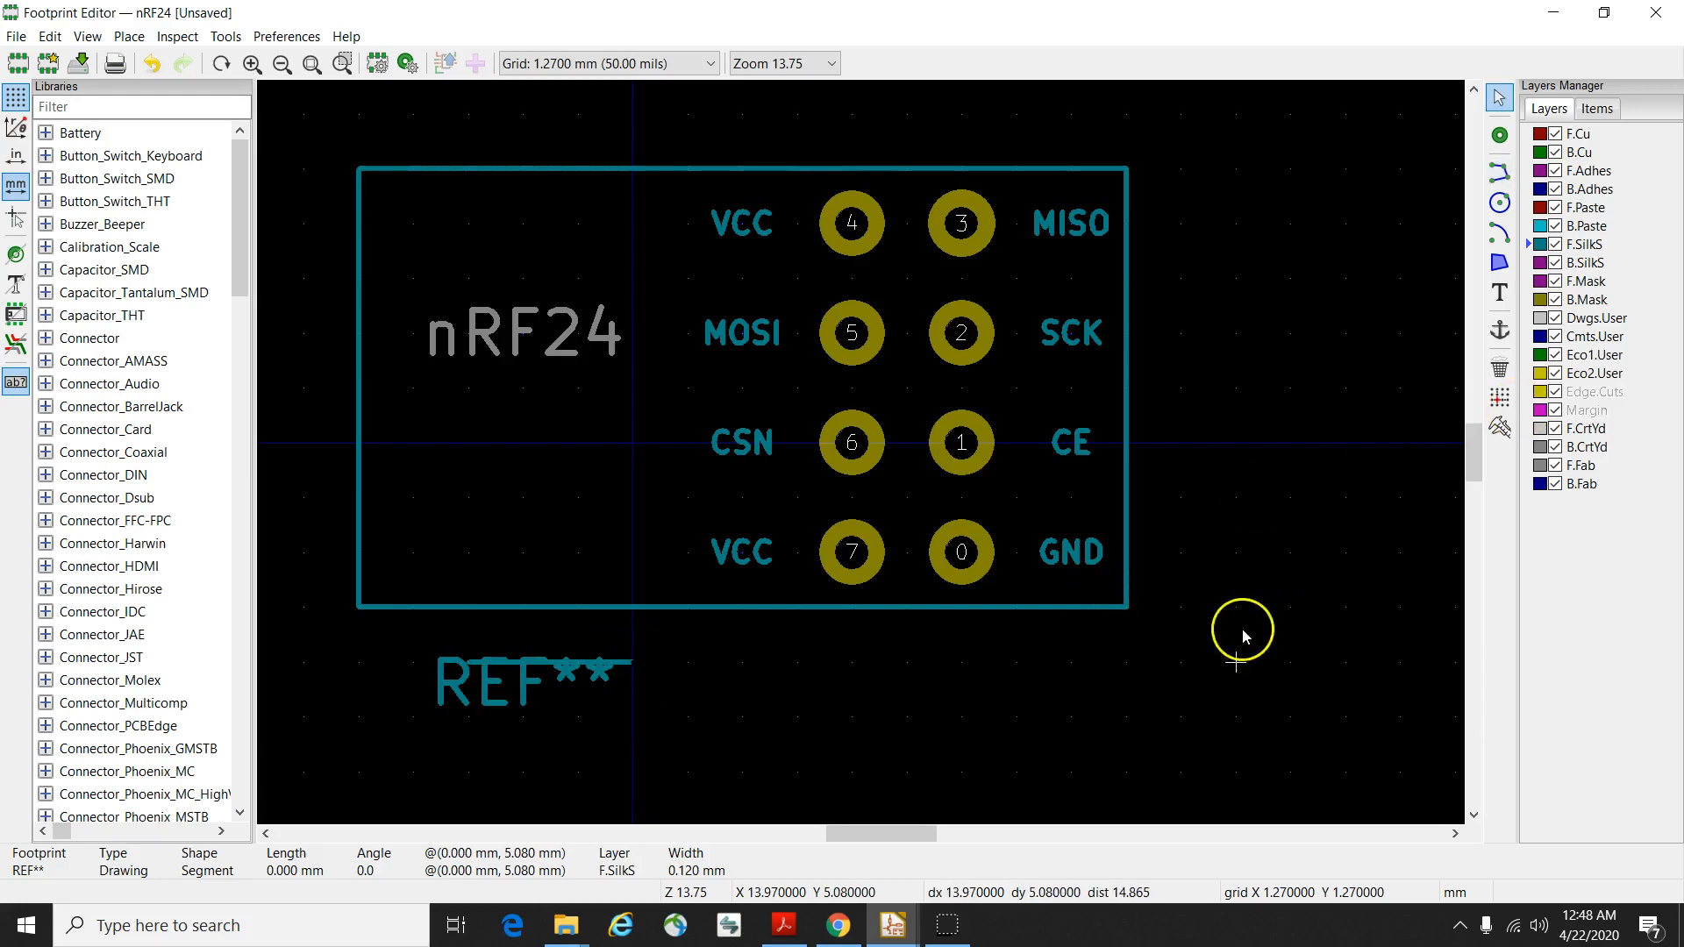
Undo the silkscreen line across REF** and move the REF** text about 3.81 mm to the right beneath the outline.
key(ctrl+z)
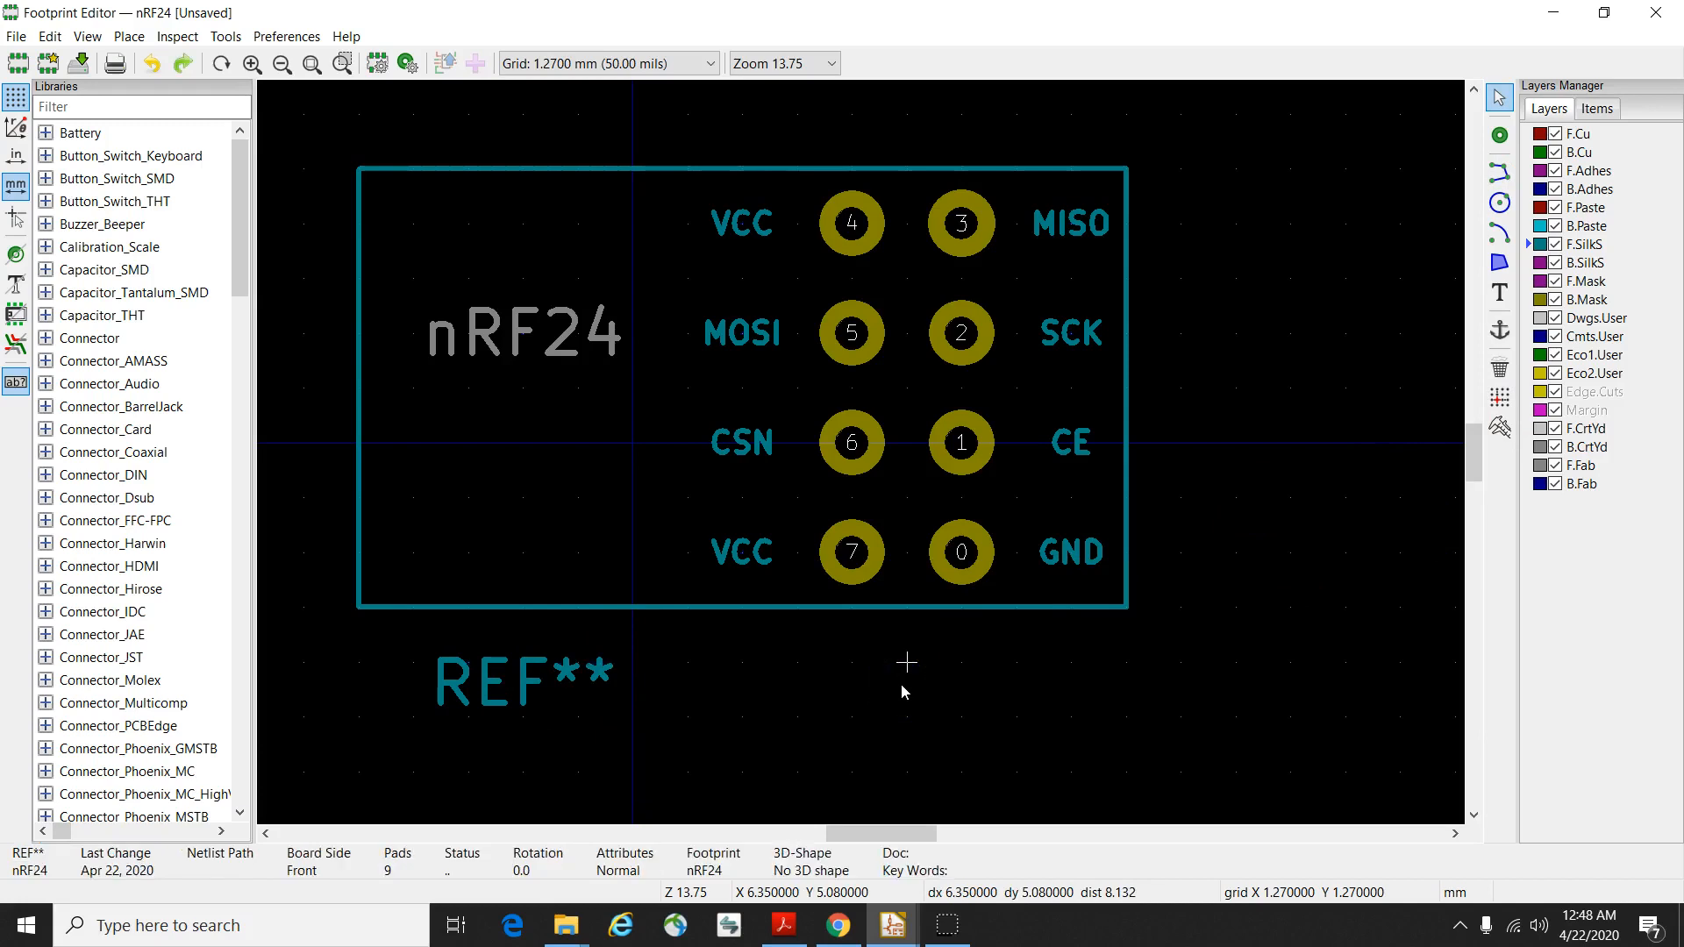
drag(421, 668, 586, 742)
click(688, 727)
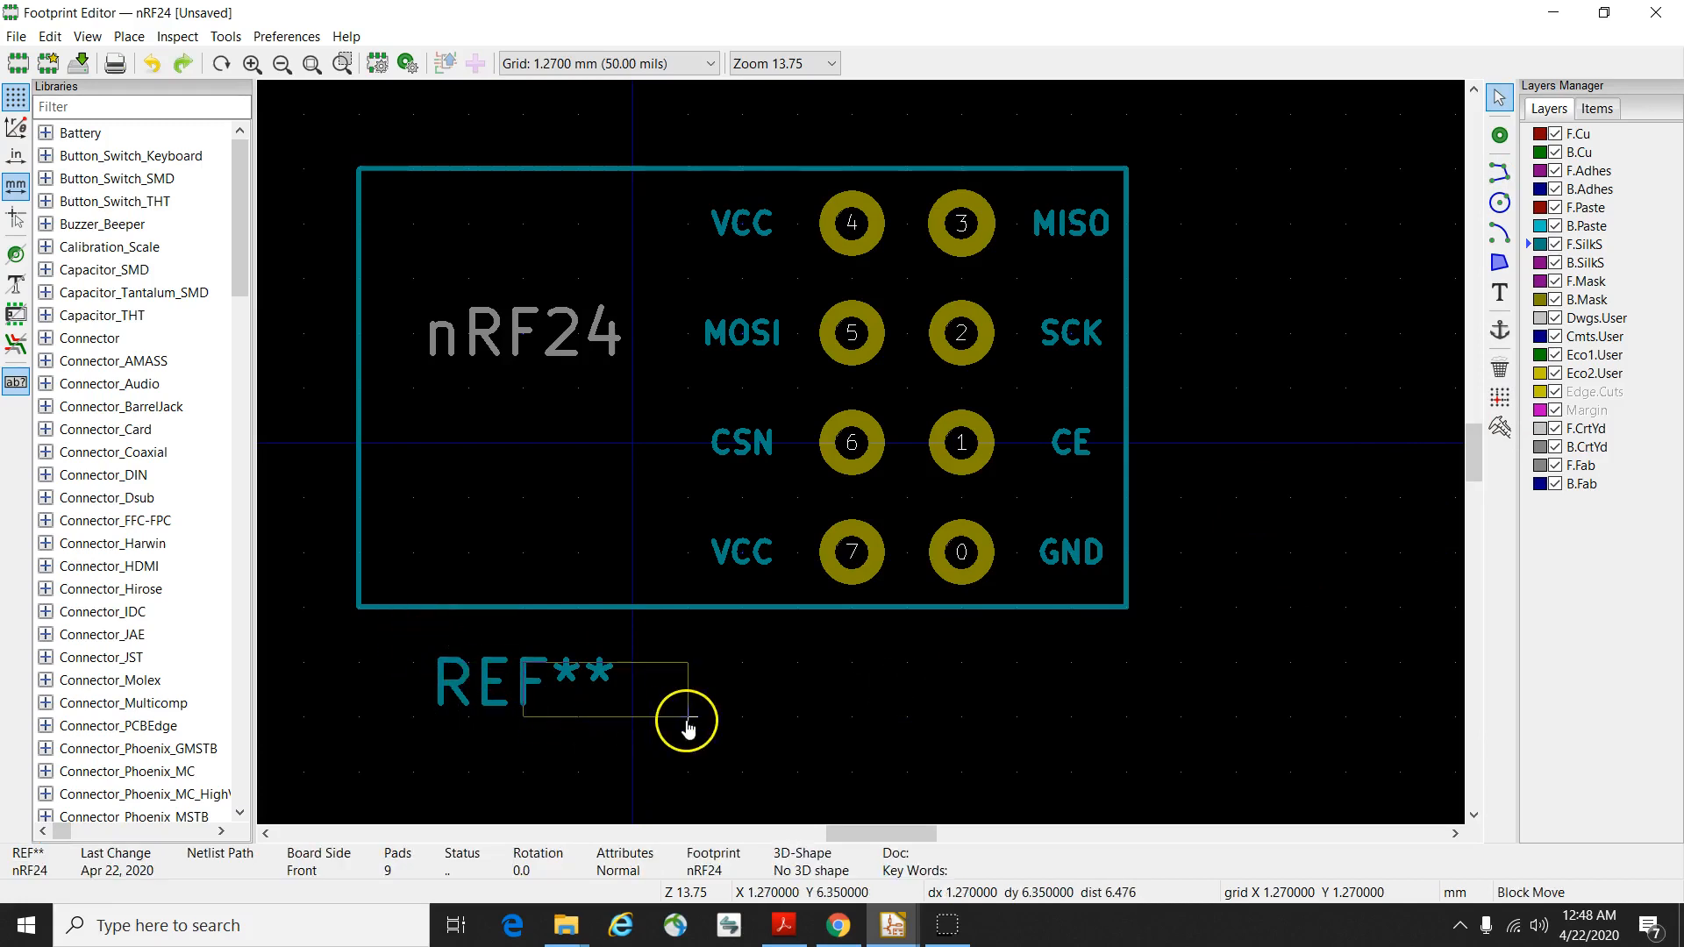
click(687, 721)
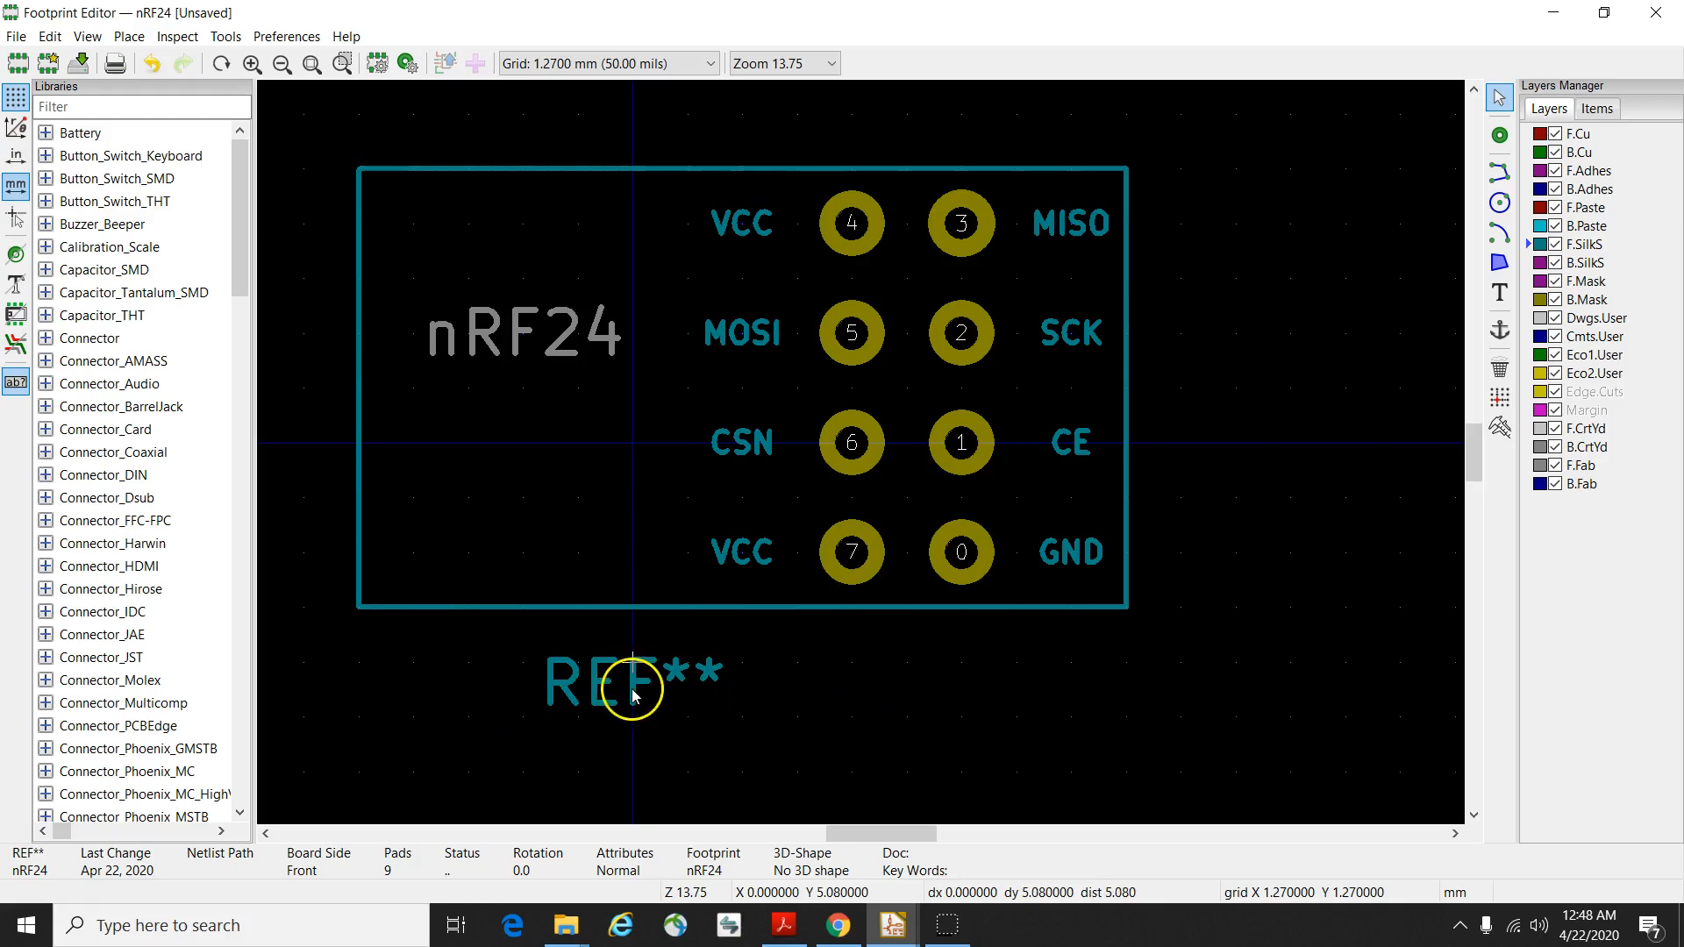
drag(545, 662, 678, 741)
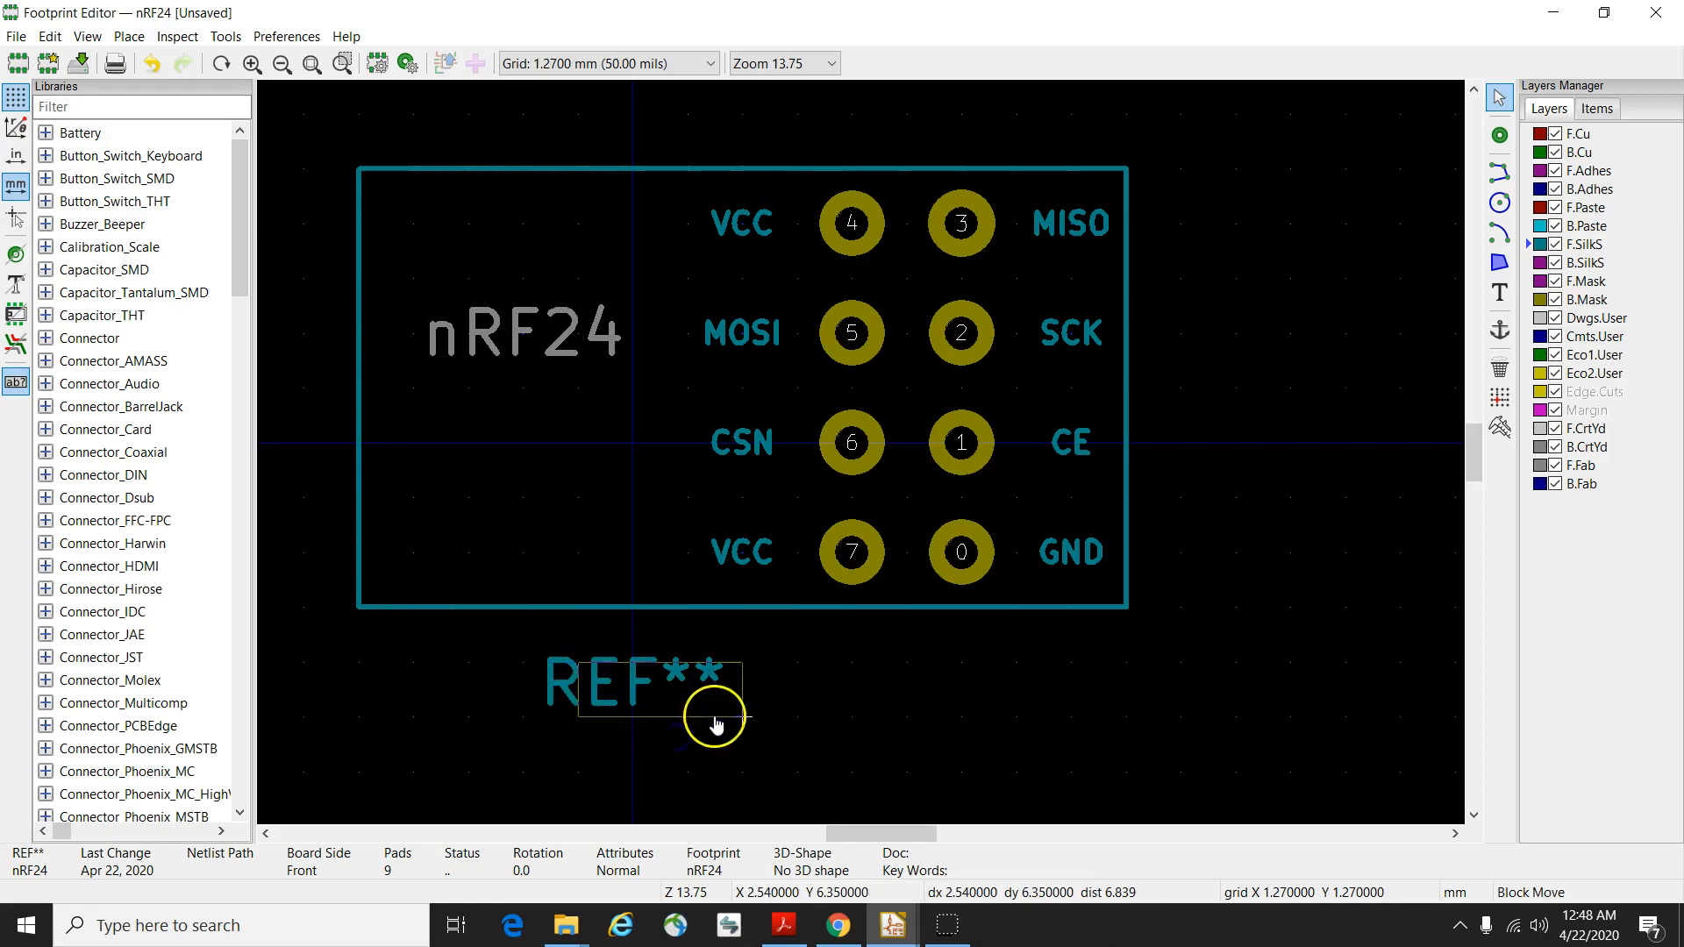
click(744, 718)
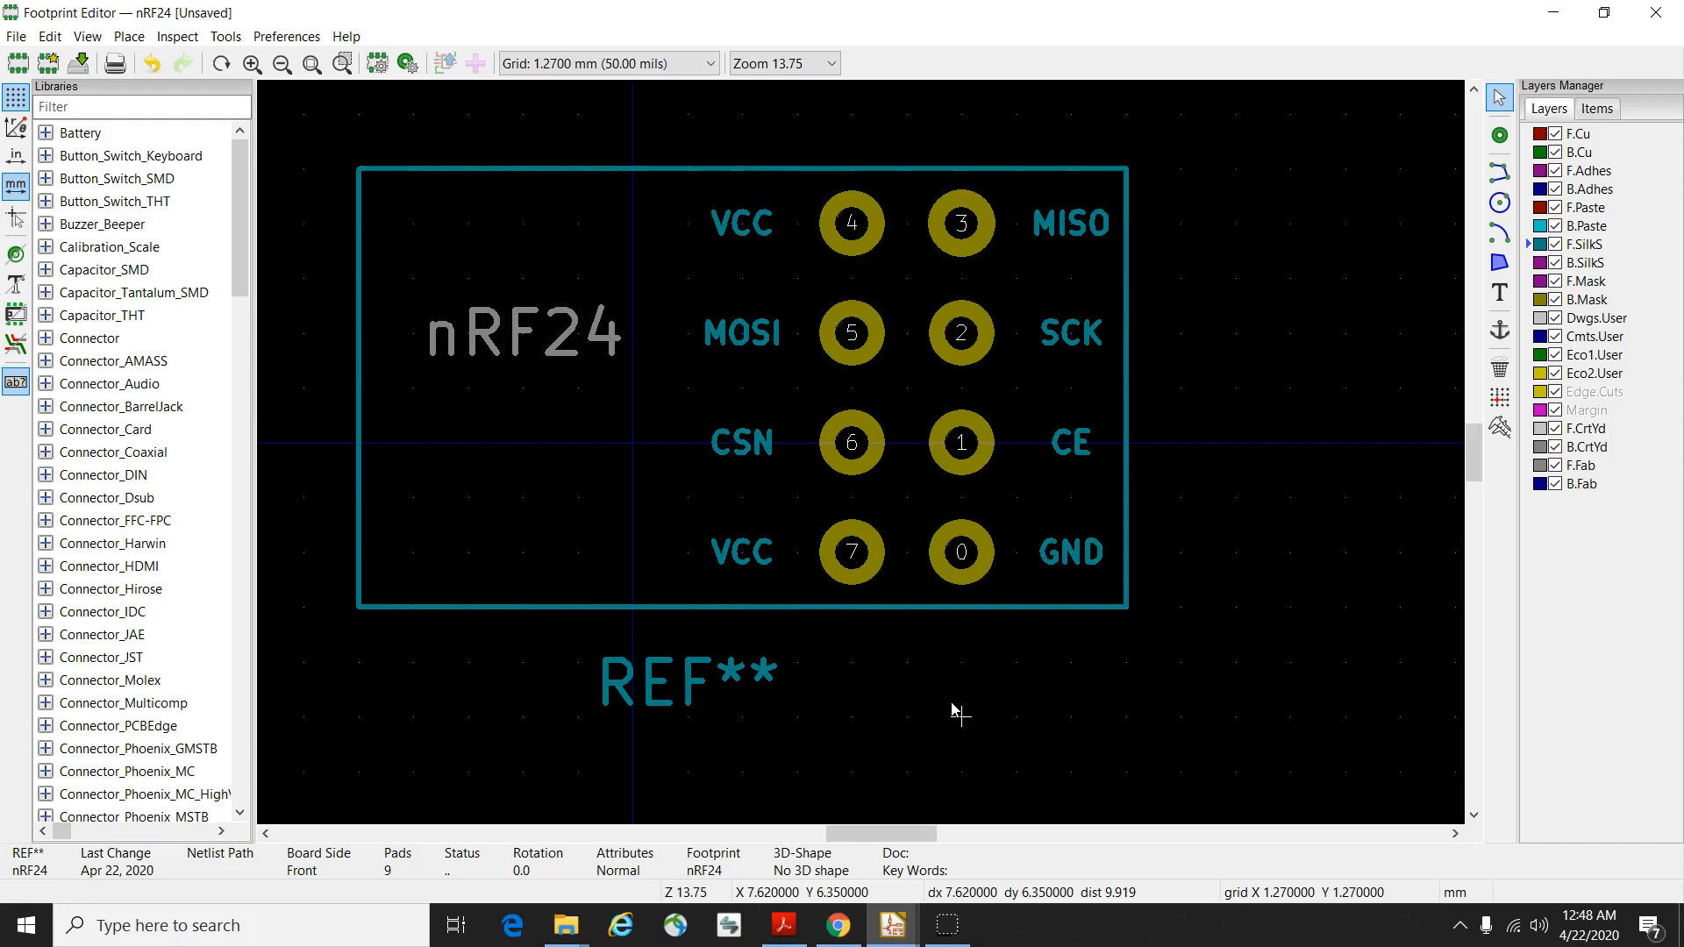
Switch to the Eeschema schematic to check the RF24 symbol's pins, and return to the Footprint Editor.
mouse_move(893, 925)
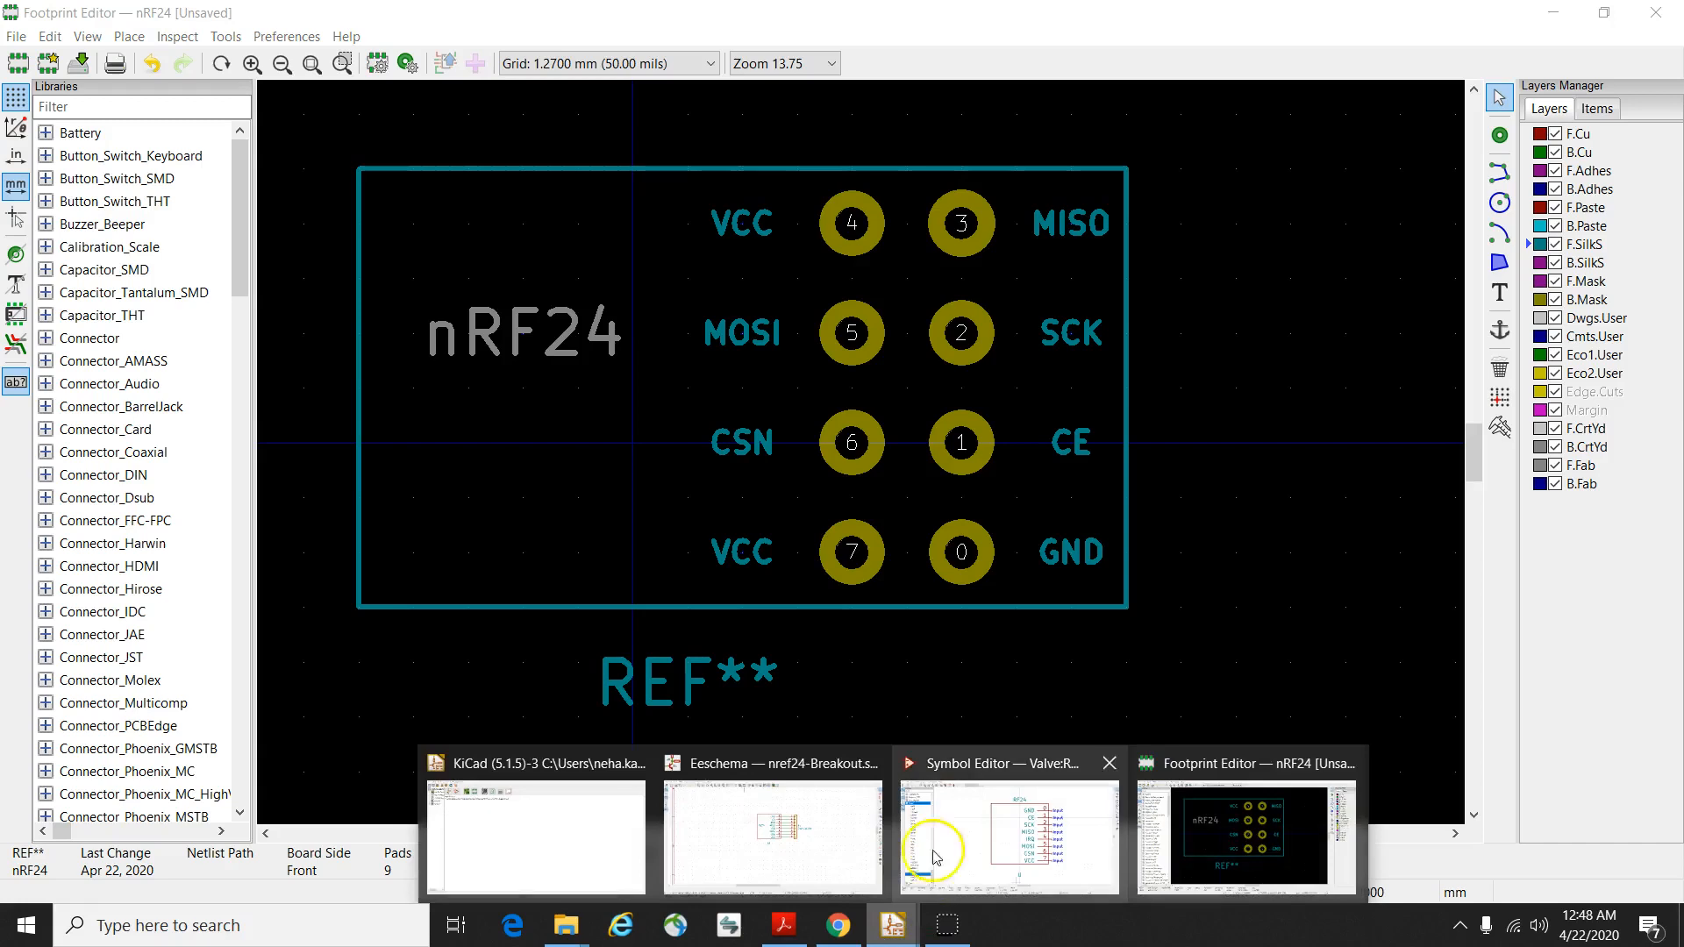
mouse_move(980, 836)
mouse_move(829, 844)
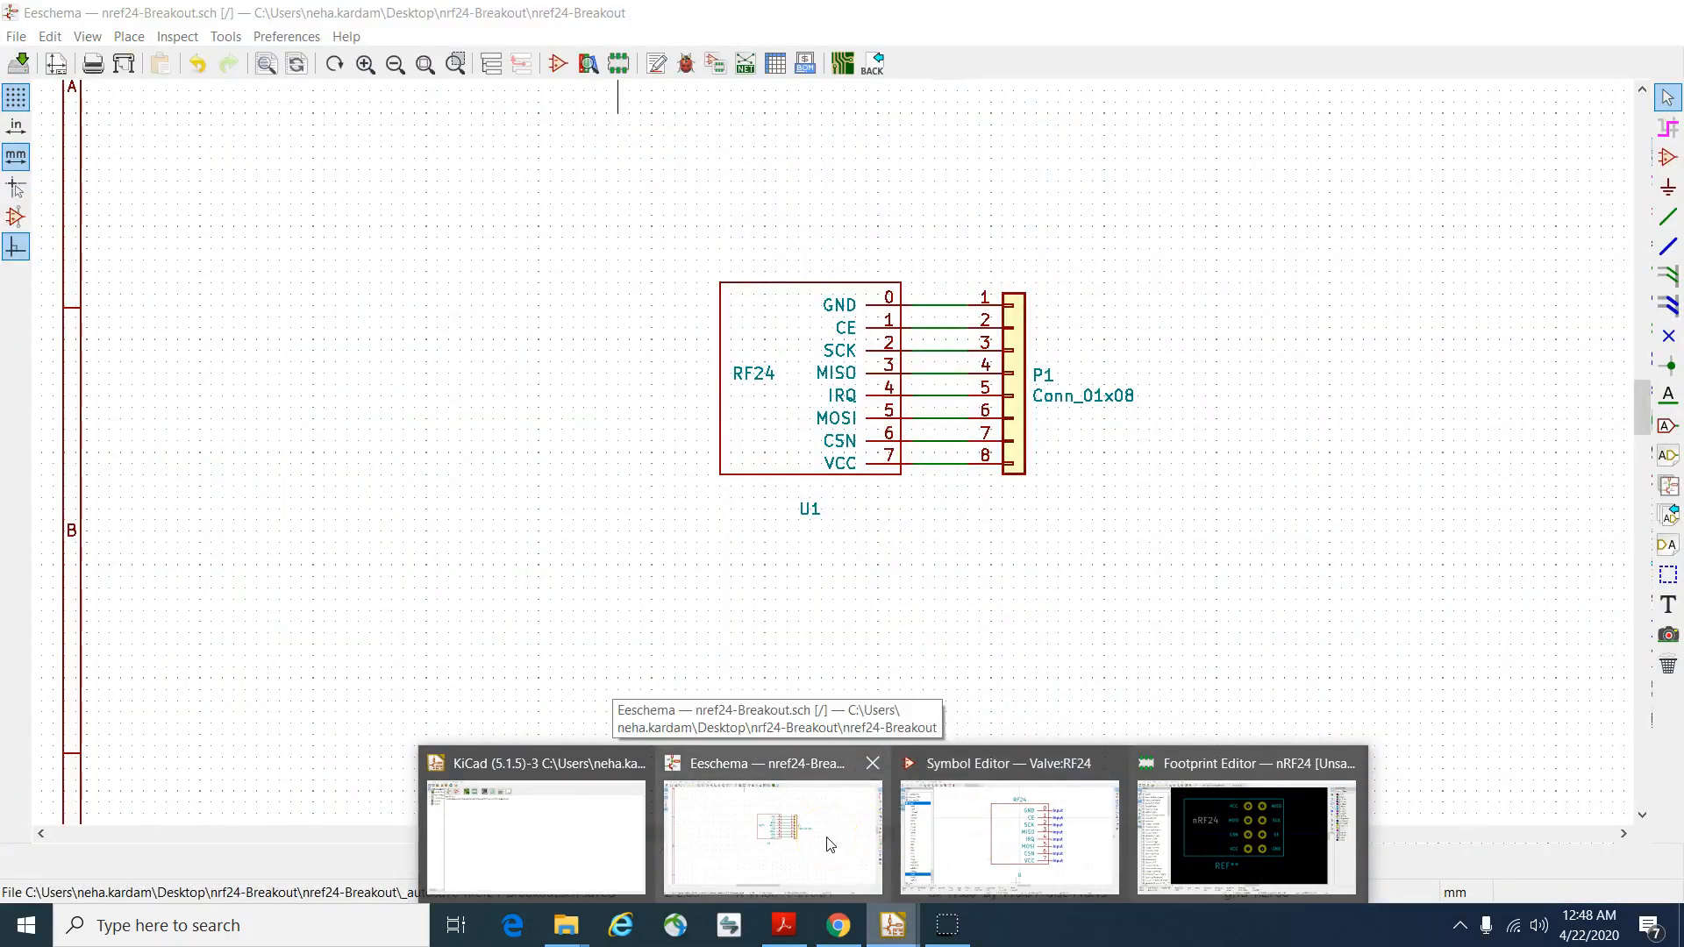
click(829, 844)
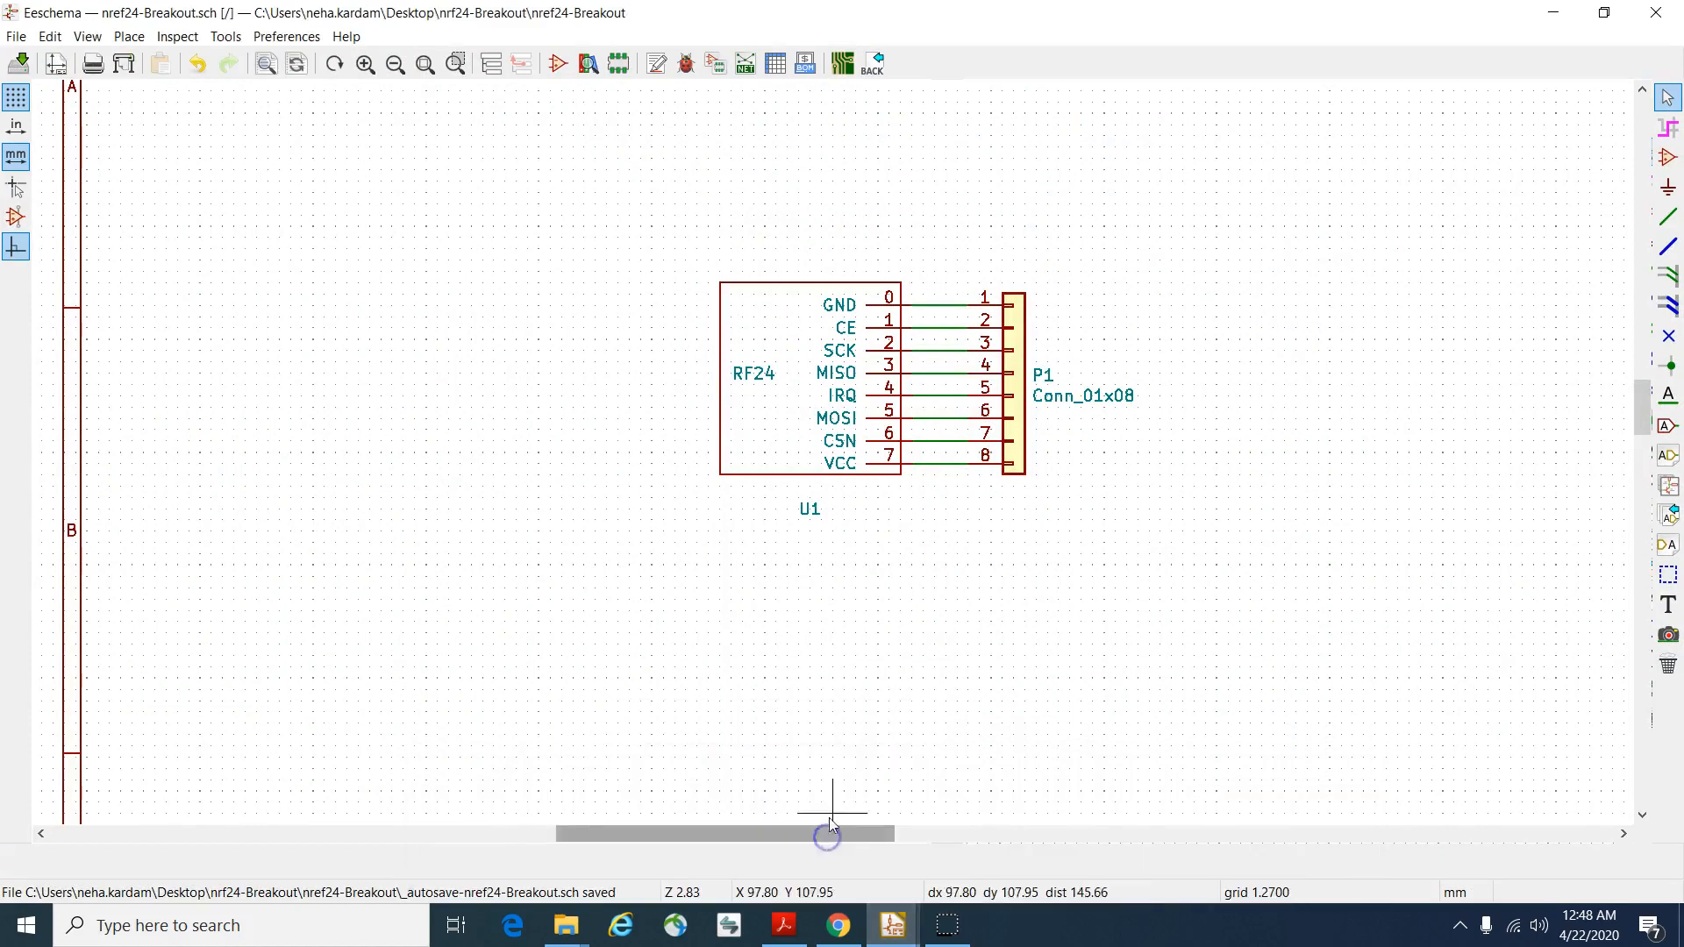
click(894, 925)
click(1201, 824)
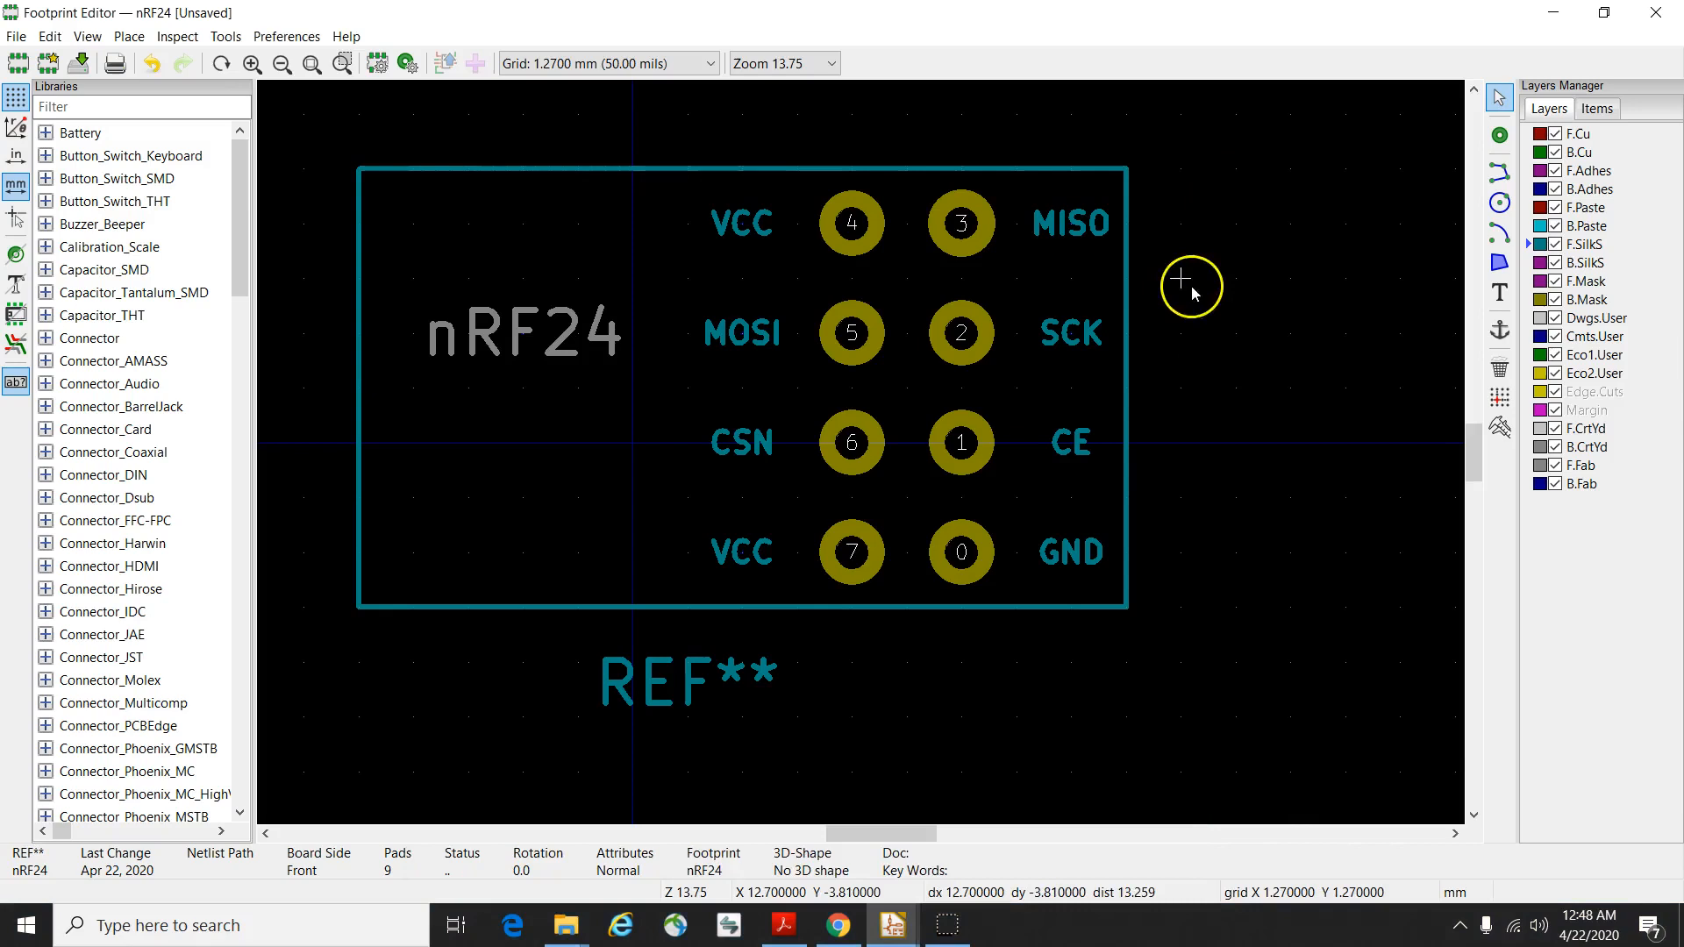
Arrange the Footprint Editor window beside the schematic and compare the pad labels with the RF24 symbol's pin names.
click(1602, 12)
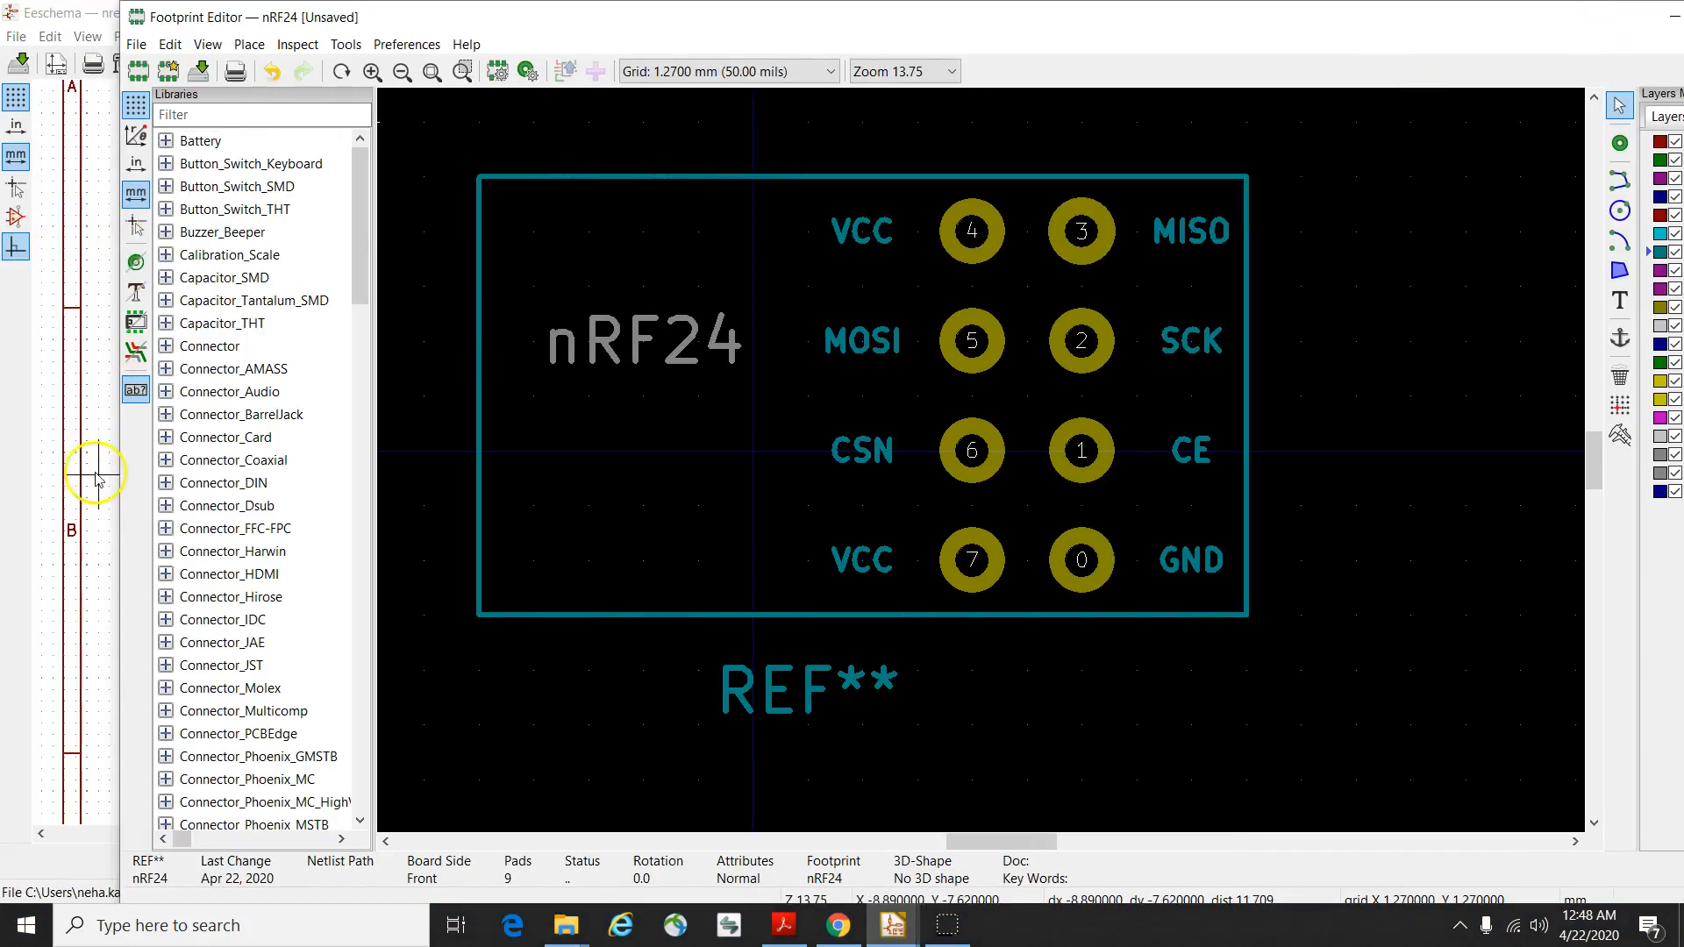
drag(211, 496, 766, 460)
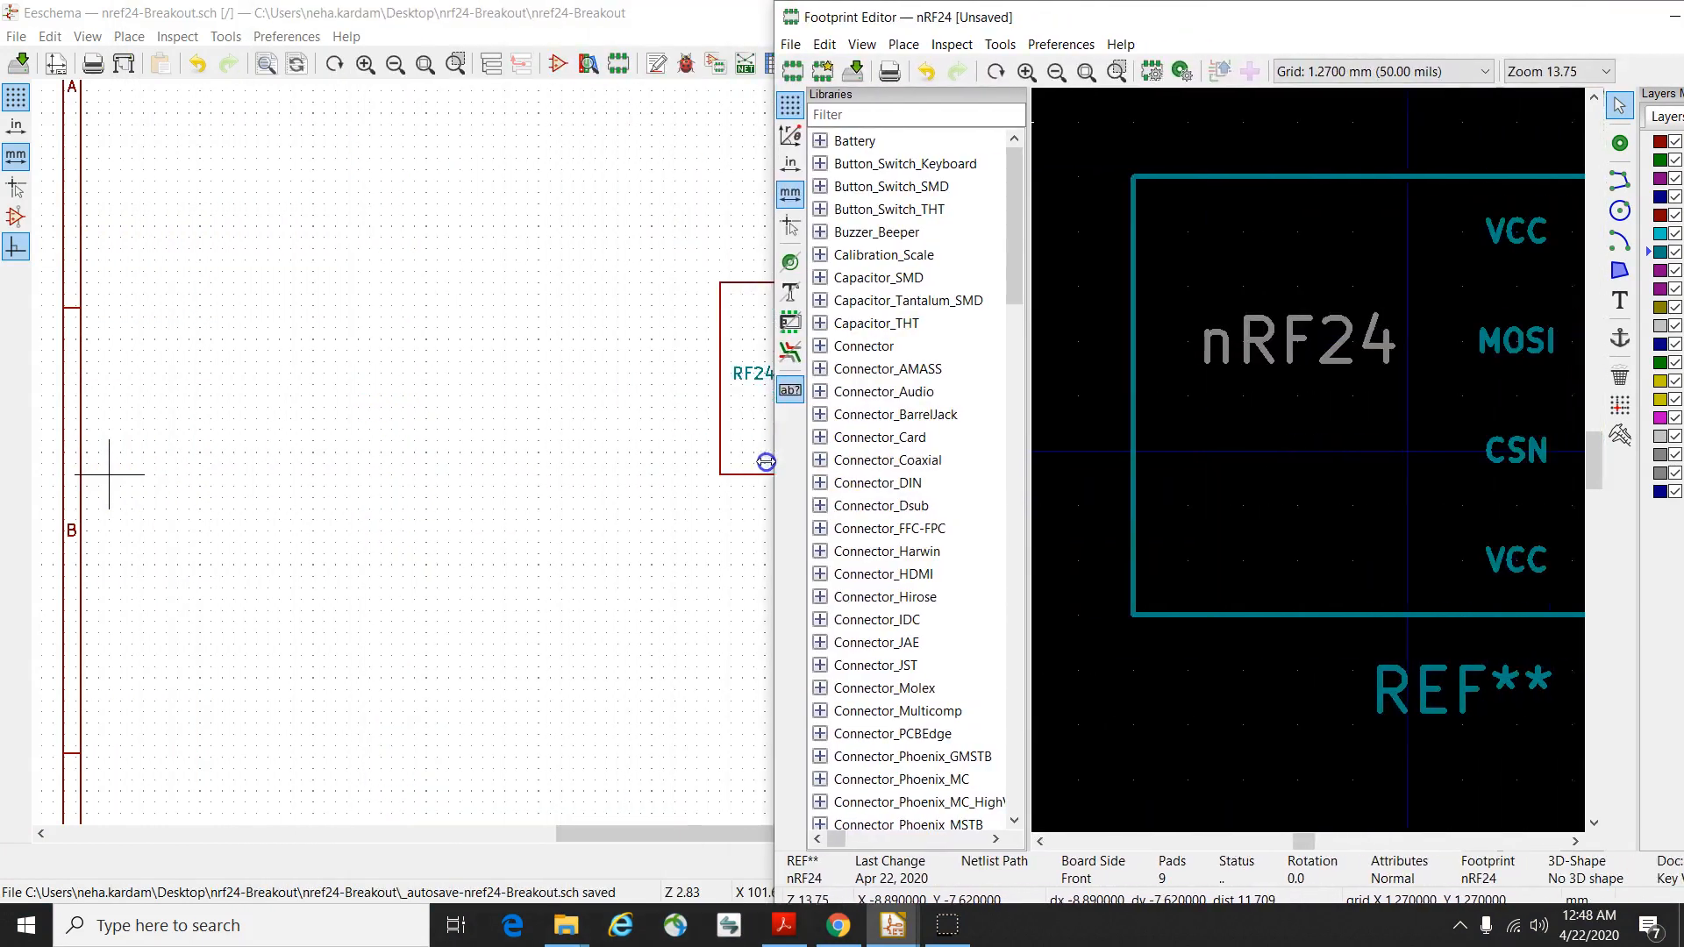
drag(1196, 15, 116, 62)
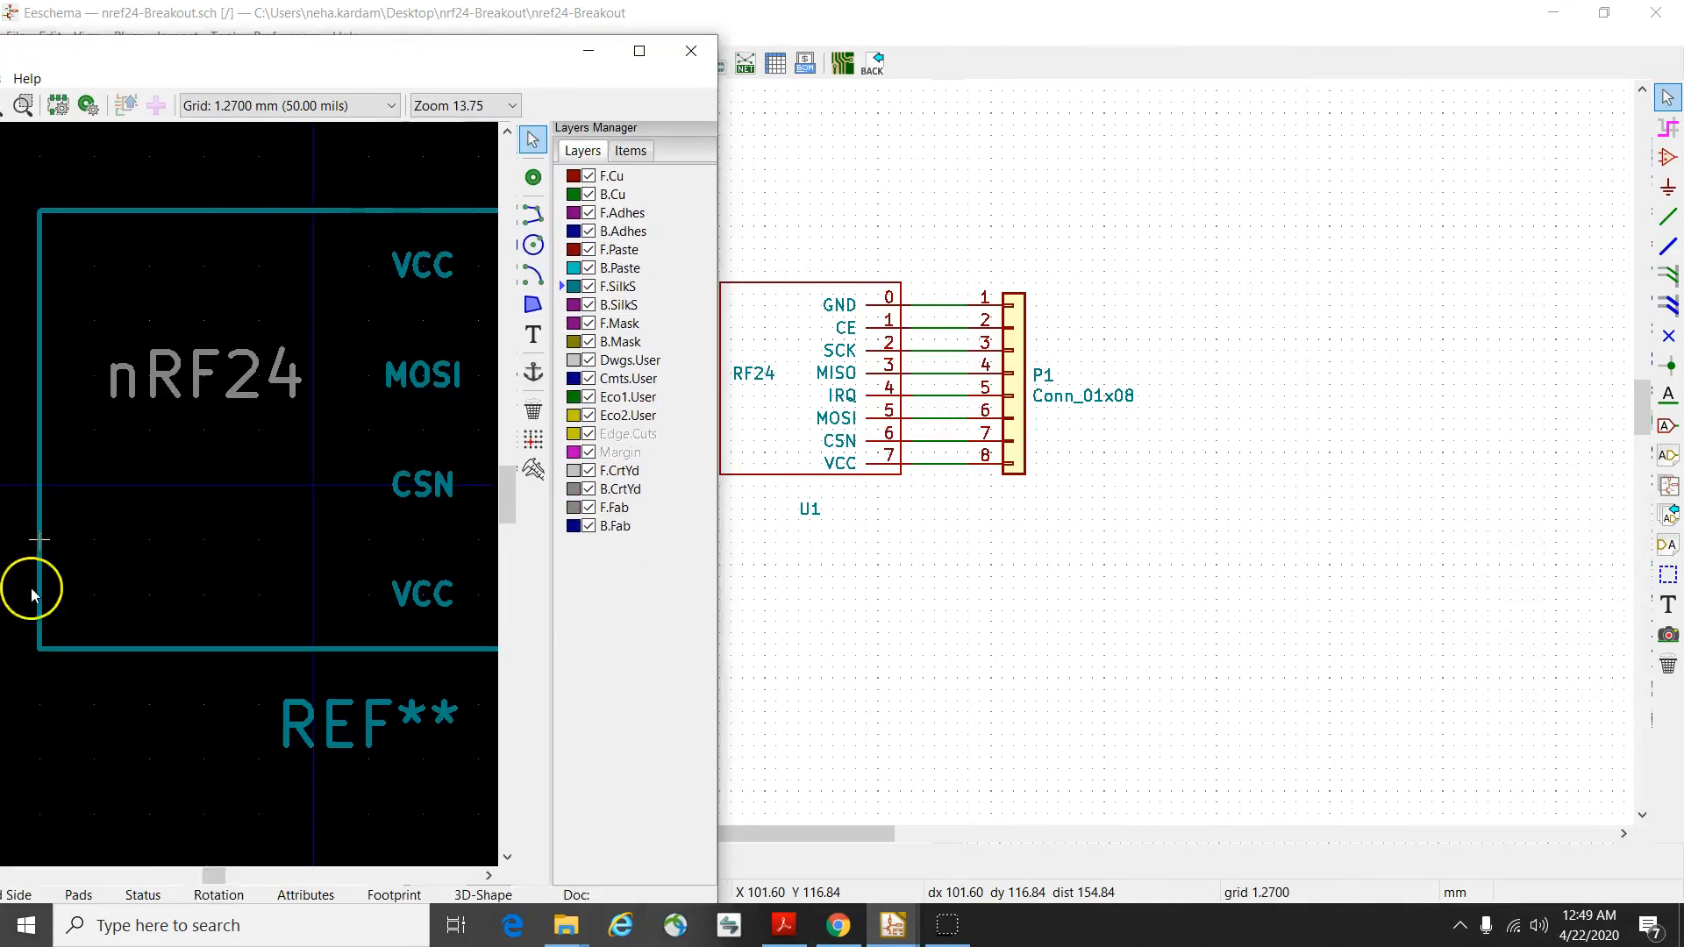
drag(215, 874, 228, 876)
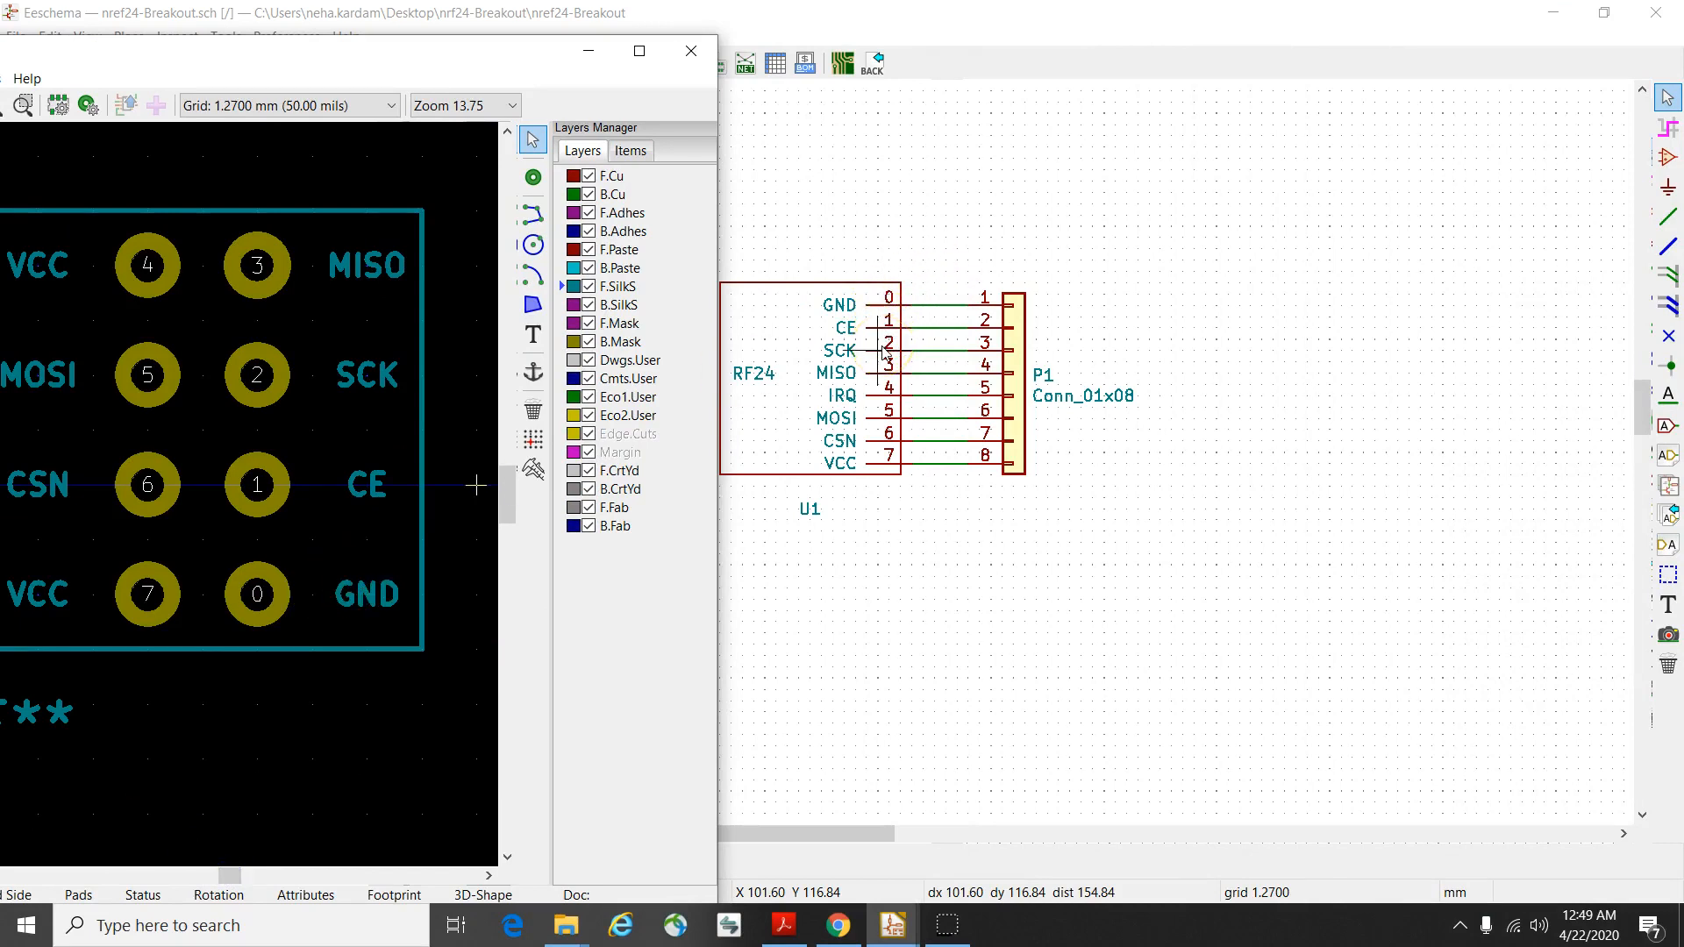
click(887, 382)
click(422, 59)
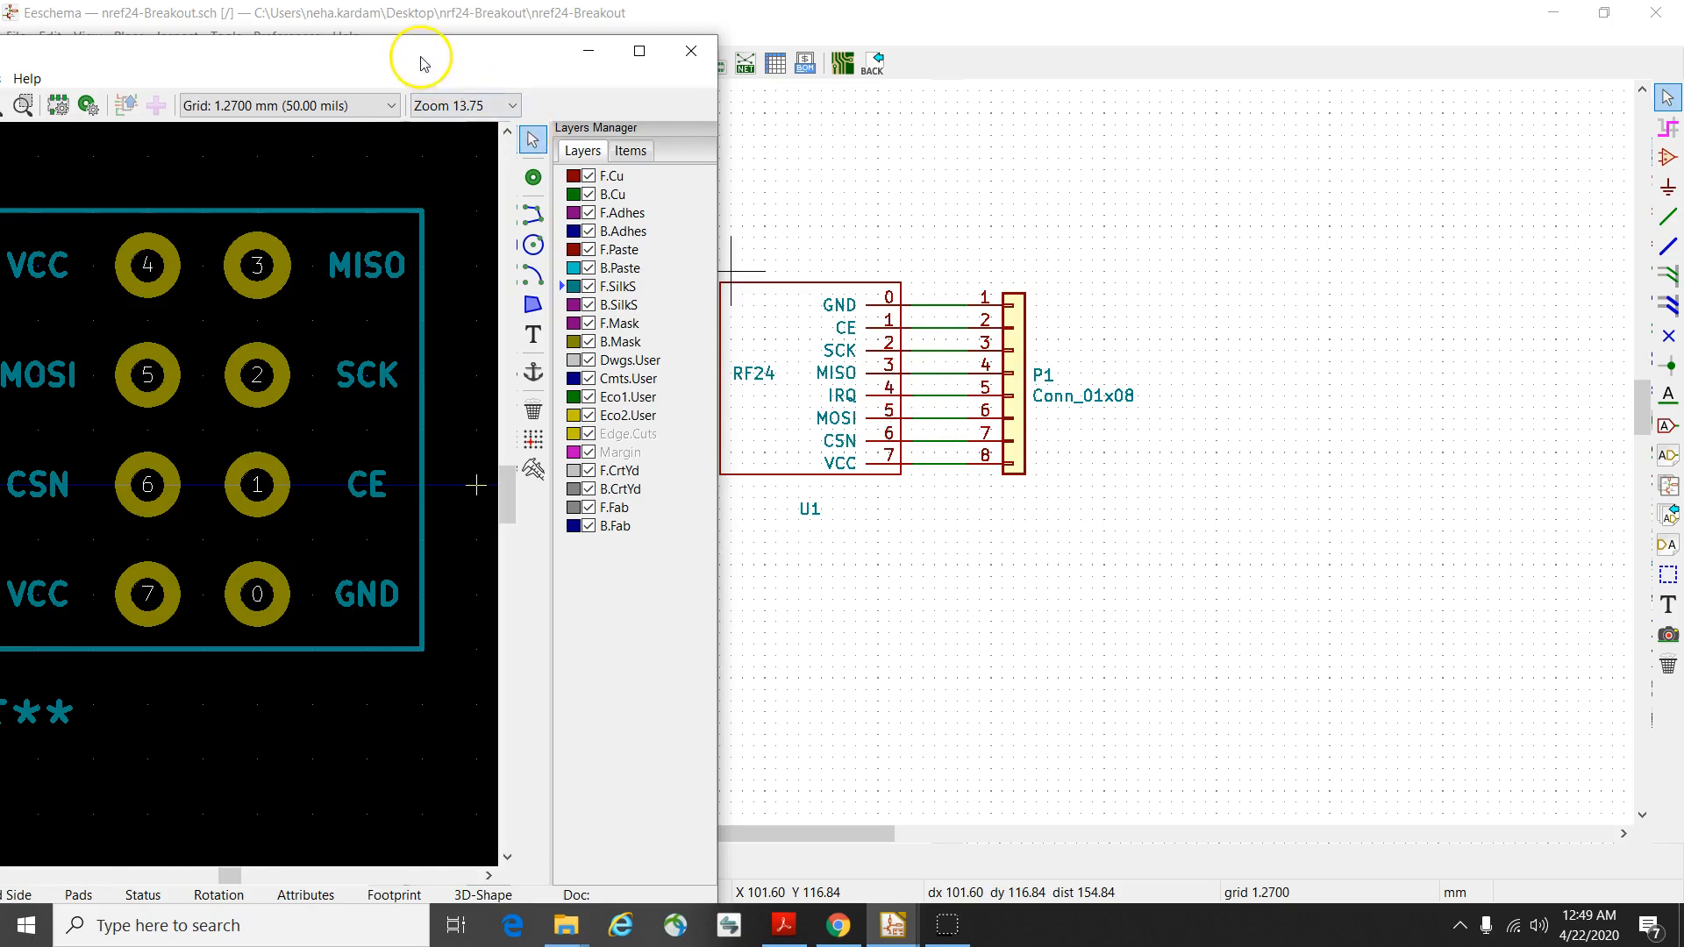
drag(422, 61, 476, 28)
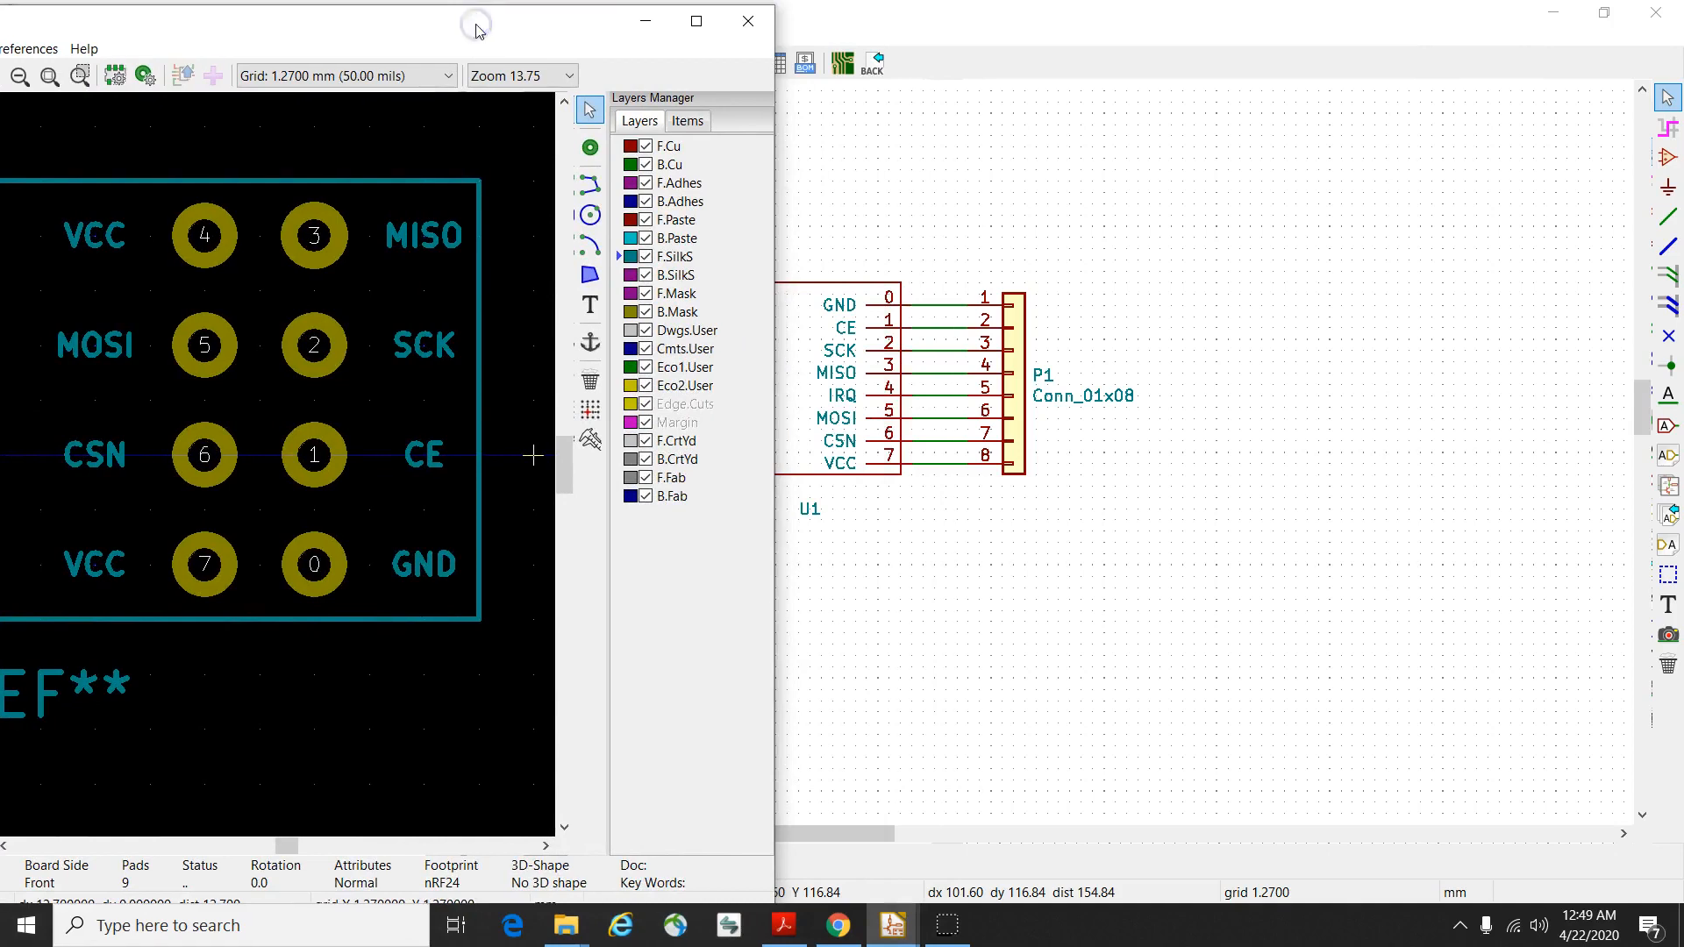
Change the VCC label beside pad 4 to IRQ.
double_click(99, 252)
text(IRQ)
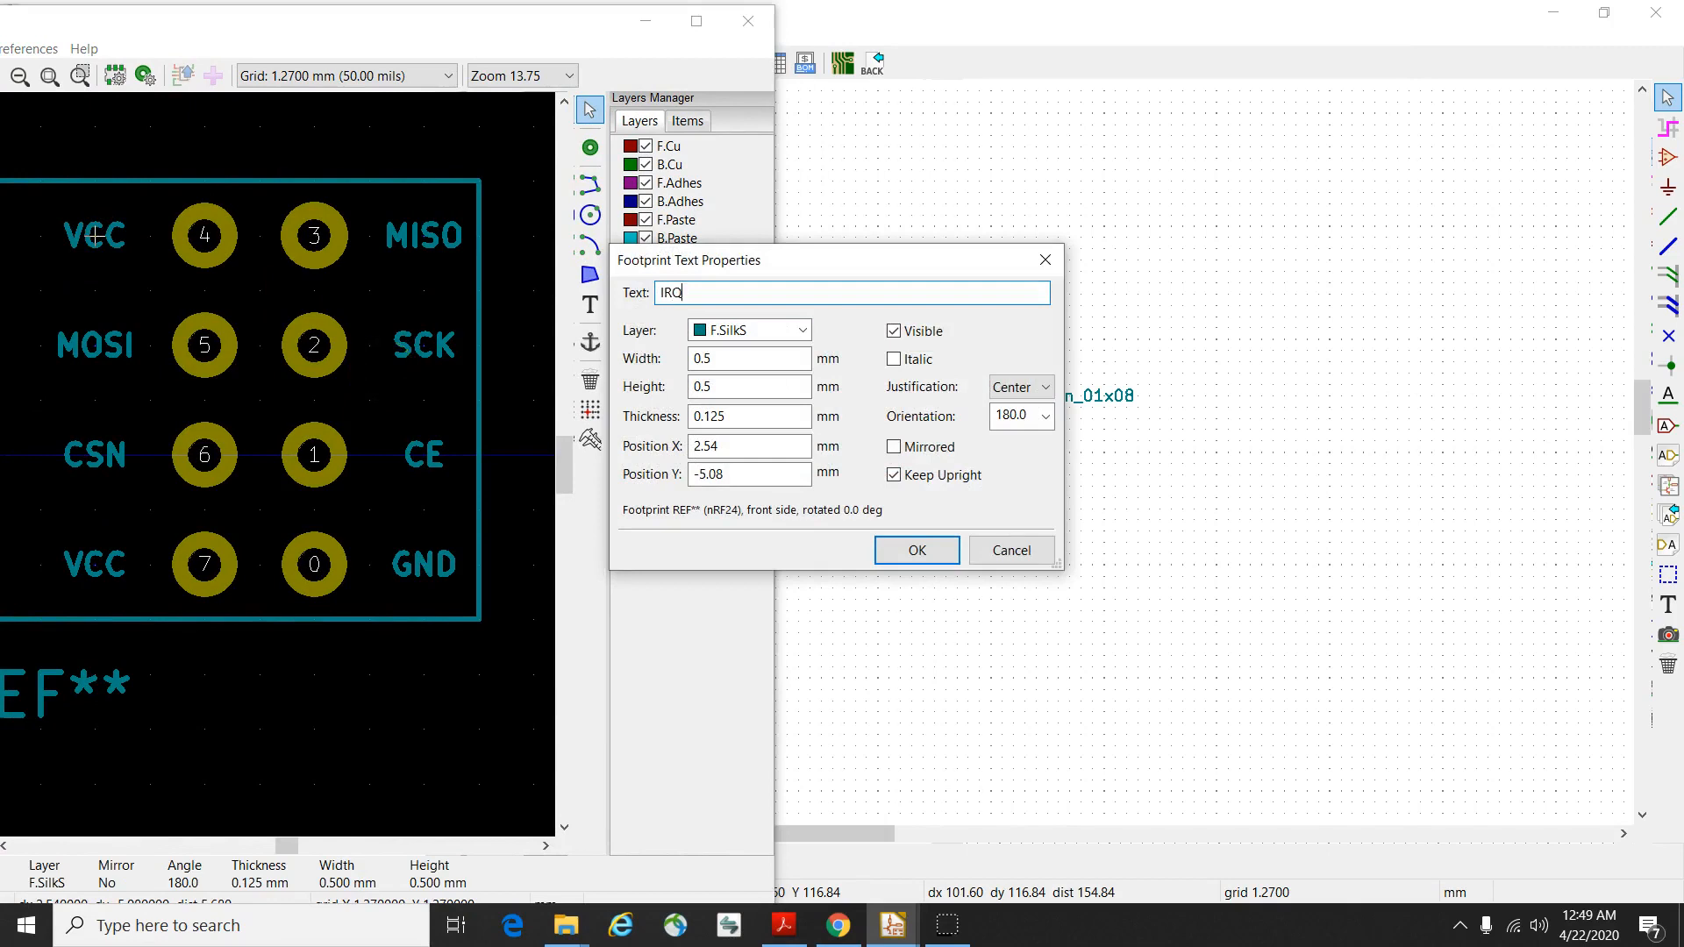
click(918, 550)
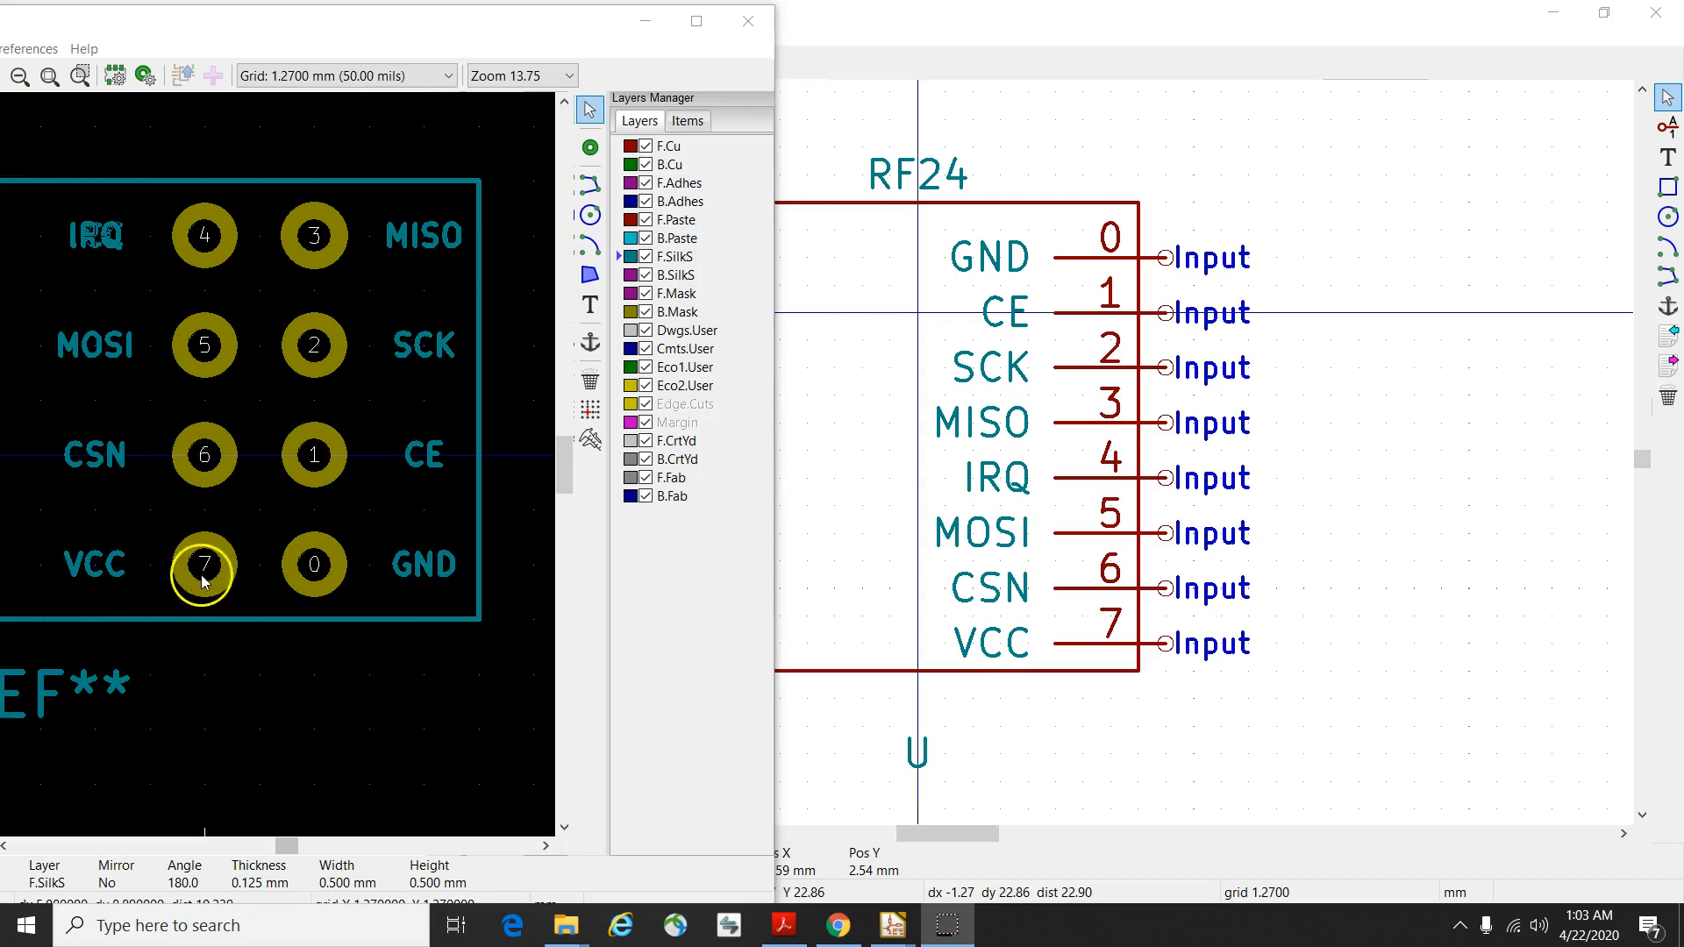
Maximize the Footprint Editor and set the footprint's description to "Footprint for a generic nRF24".
double_click(697, 21)
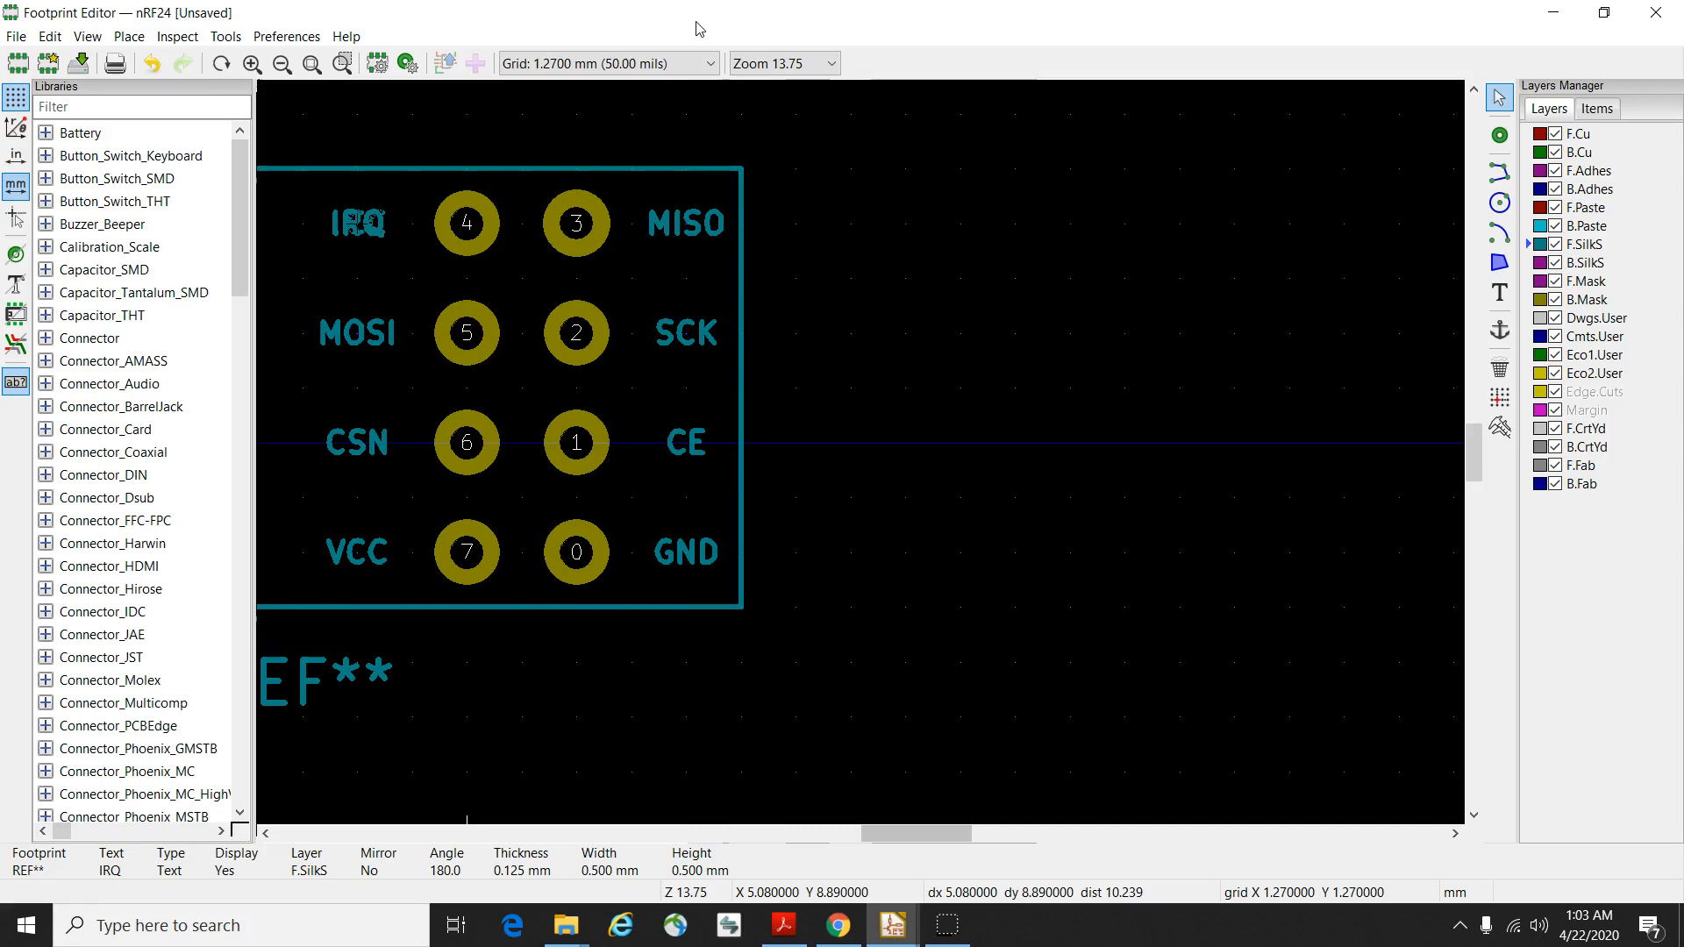
click(377, 63)
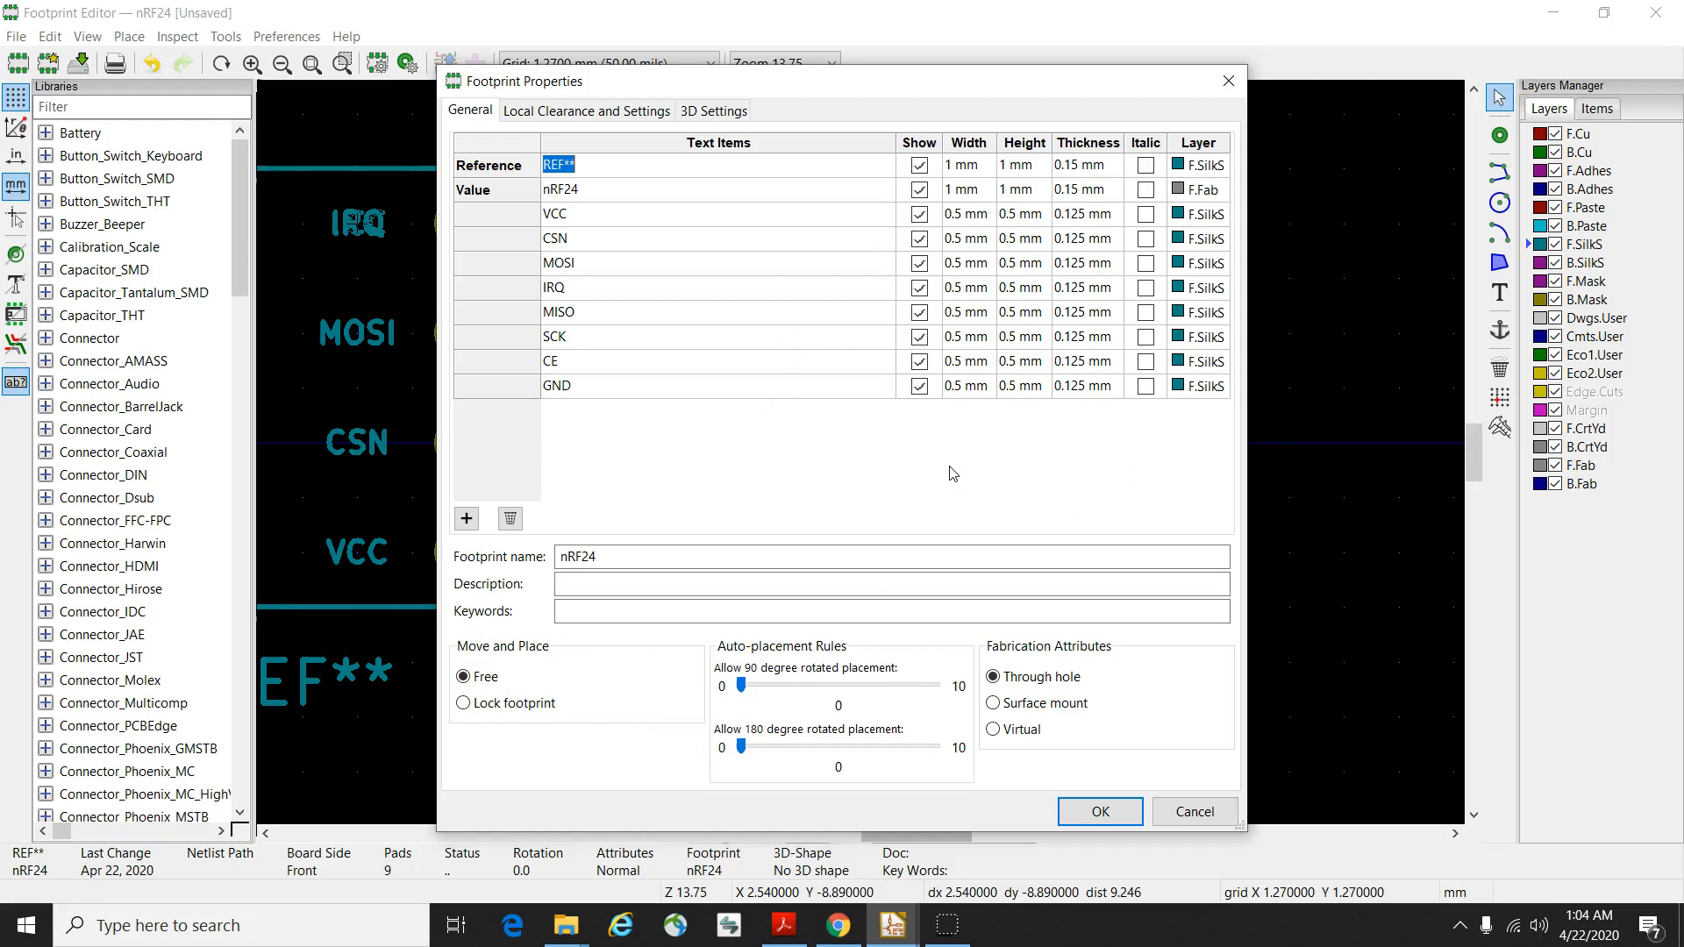
click(842, 588)
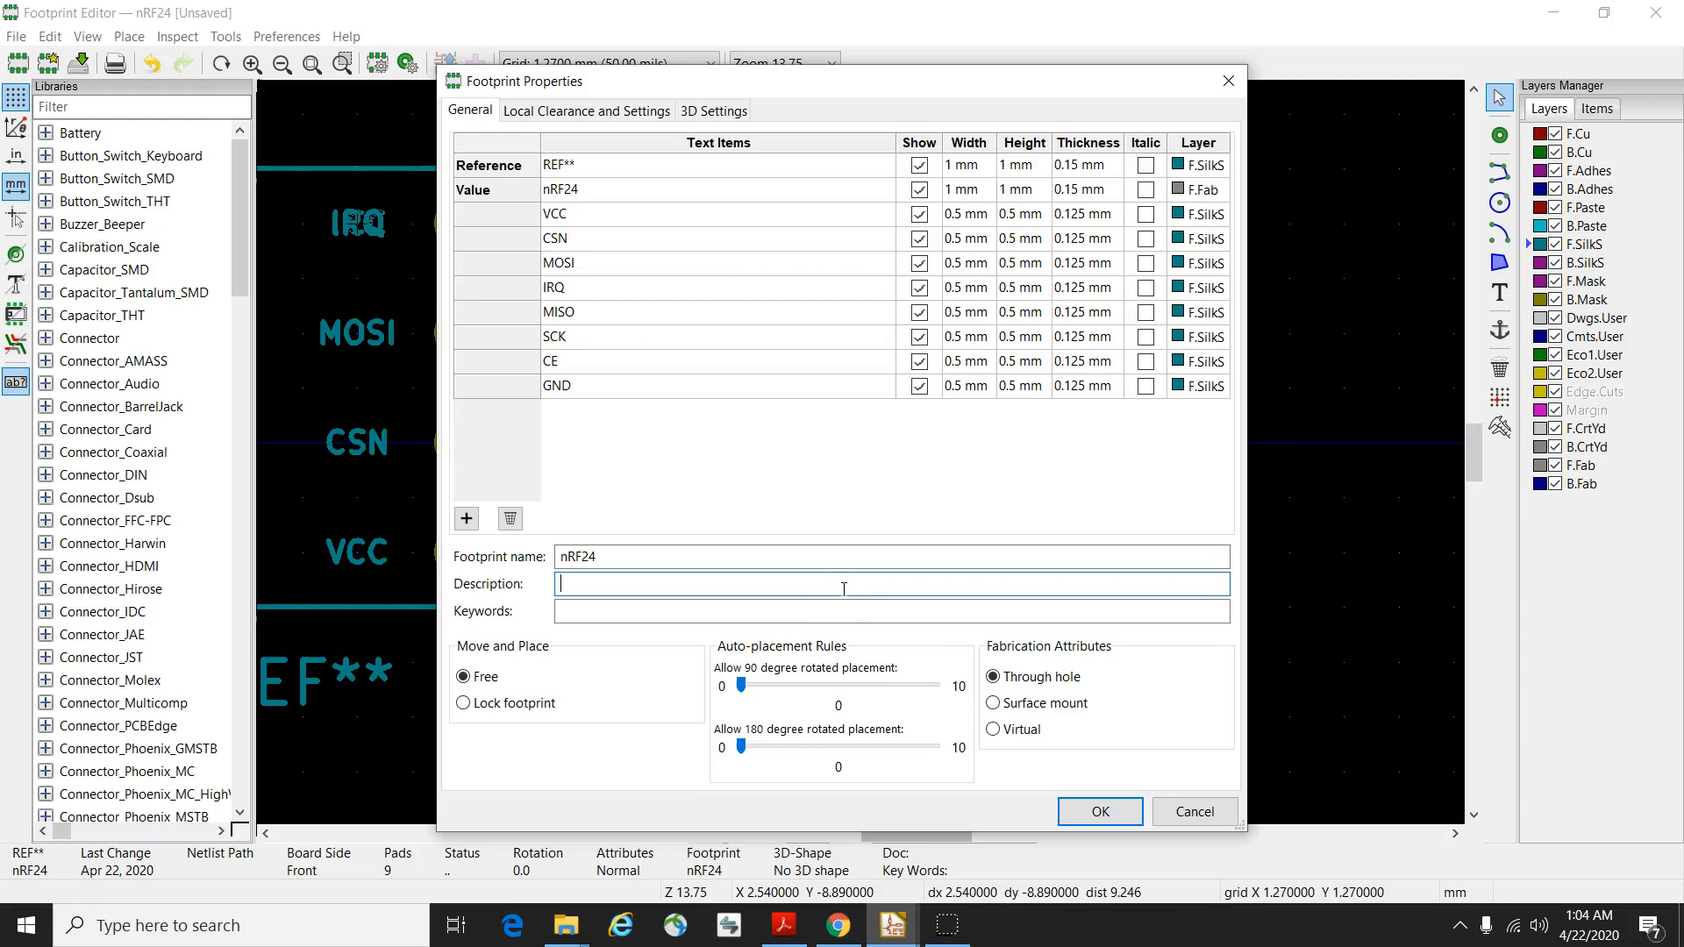
text(fOOTPRINT)
key(BackSpace)
key(BackSpace)
key(BackSpace)
key(BackSpace)
key(BackSpace)
key(BackSpace)
key(BackSpace)
key(BackSpace)
key(BackSpace)
text(Footprint for a generic nRF24)
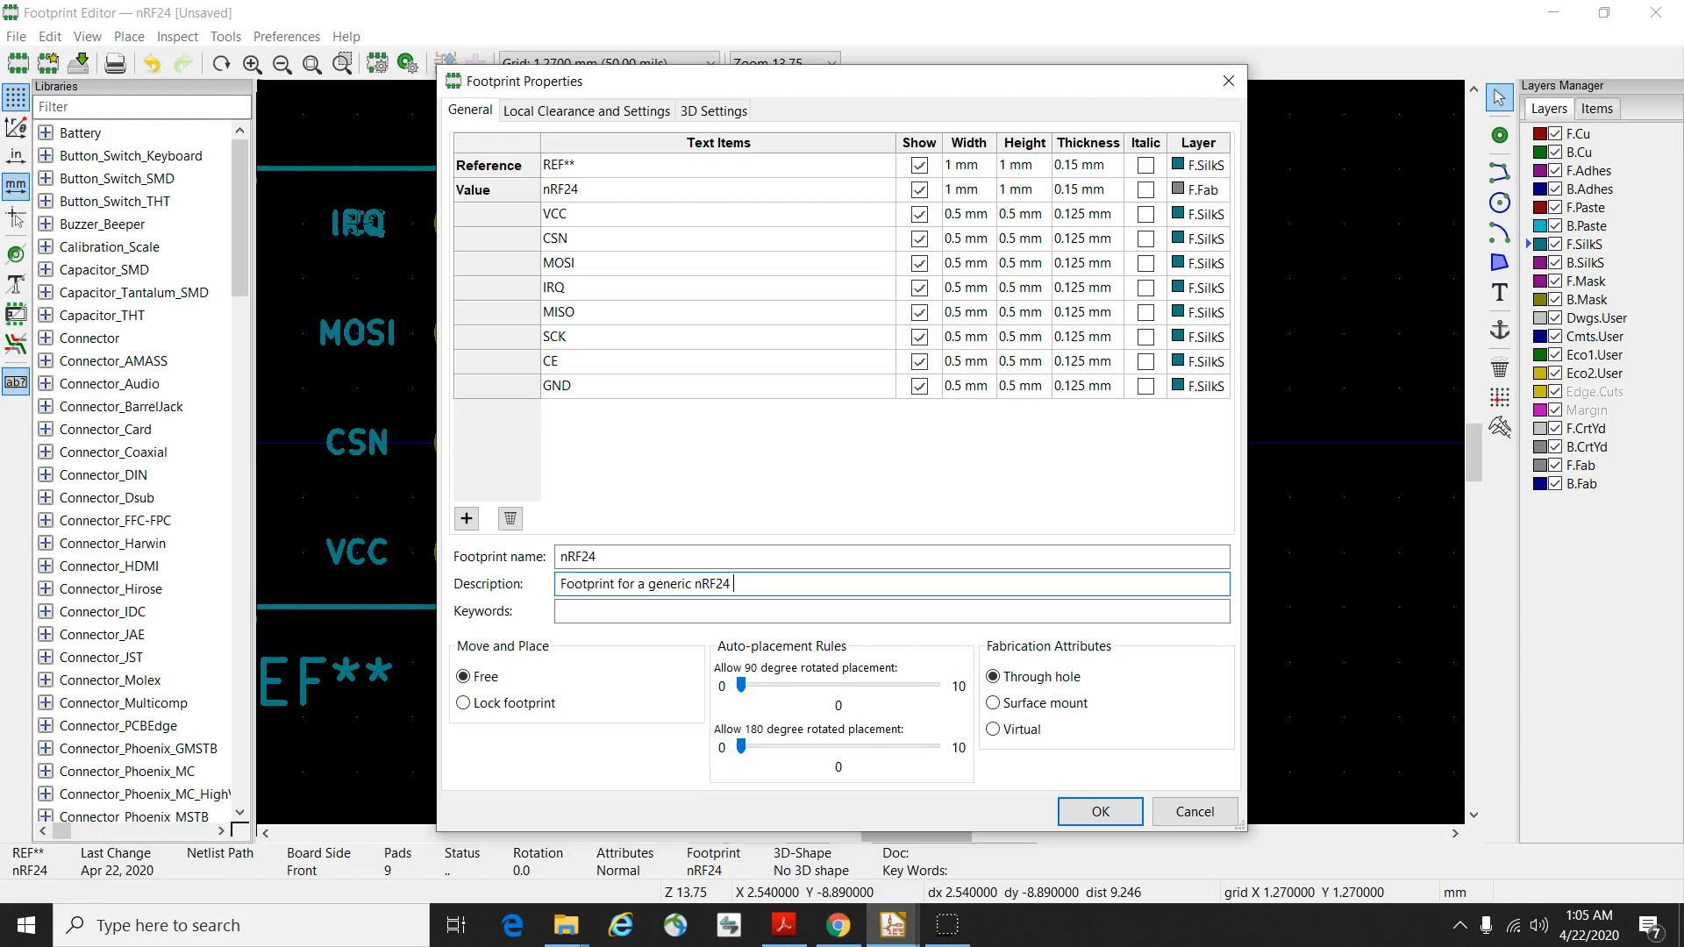
click(1087, 810)
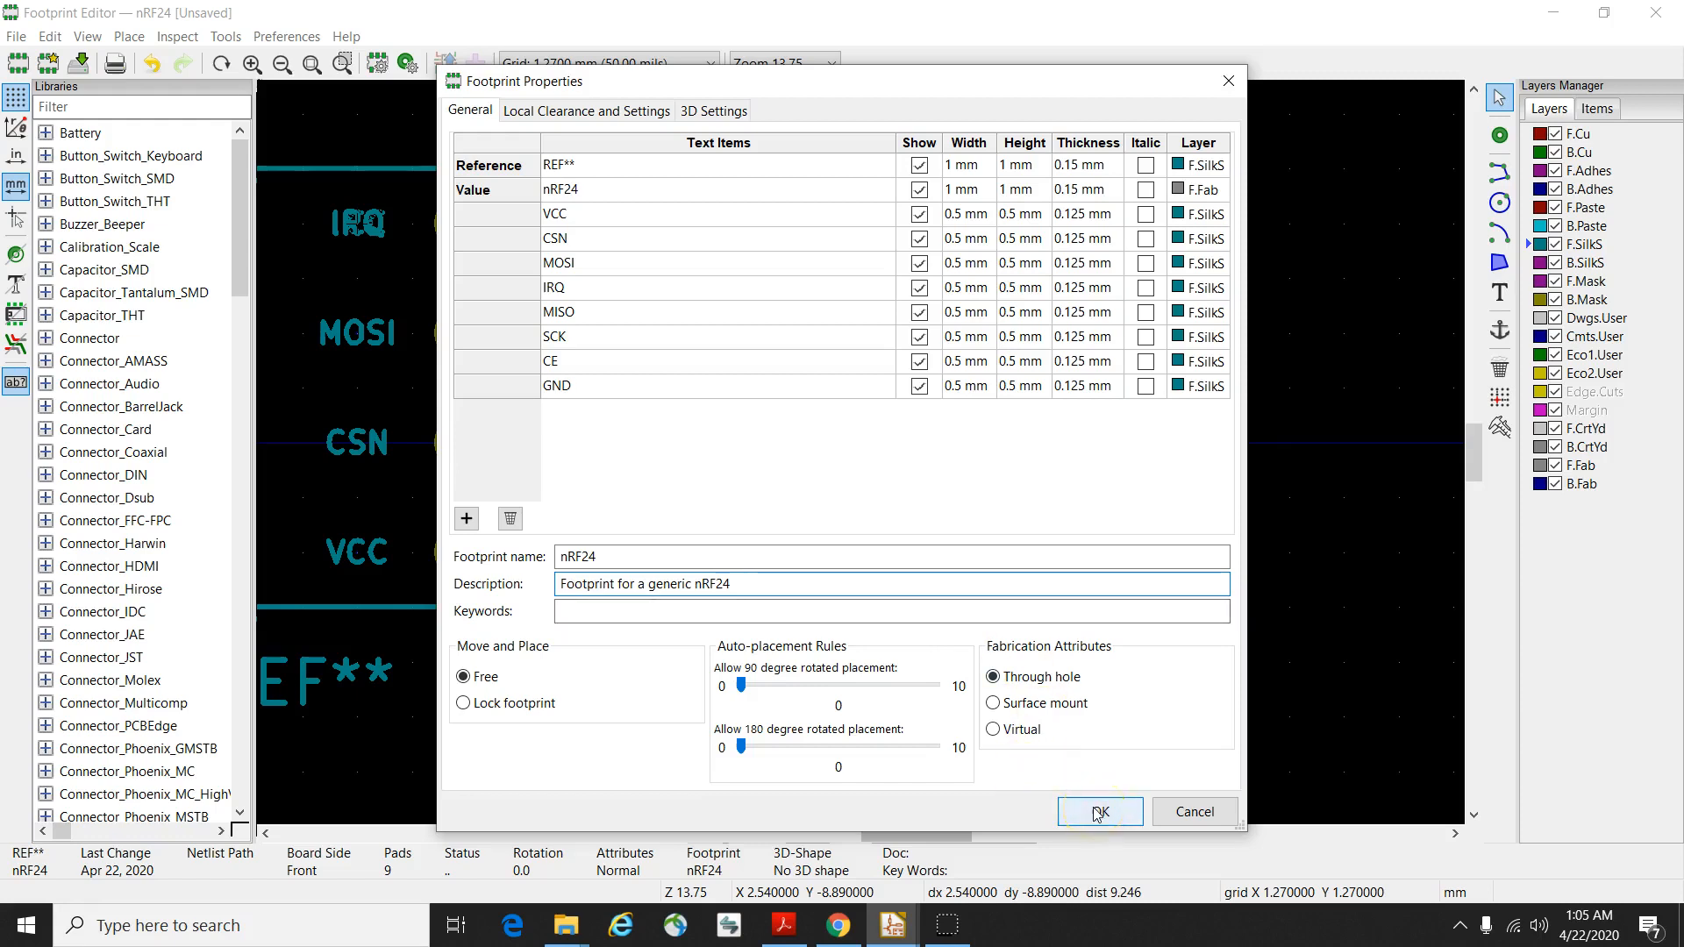
click(1099, 812)
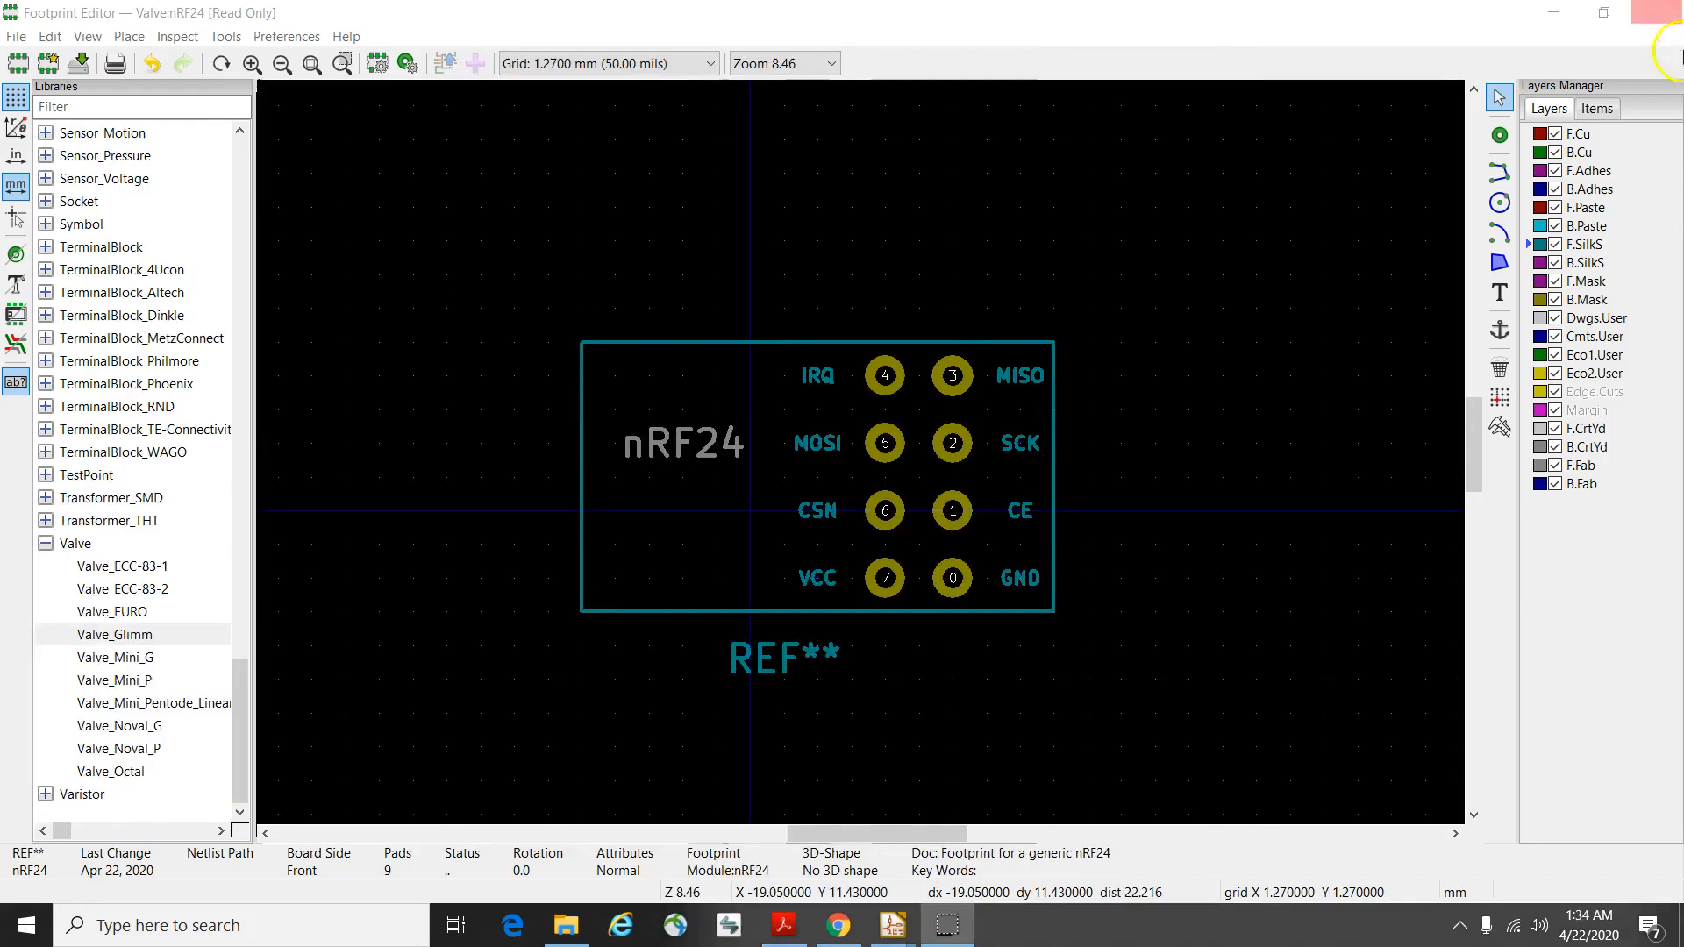
click(812, 646)
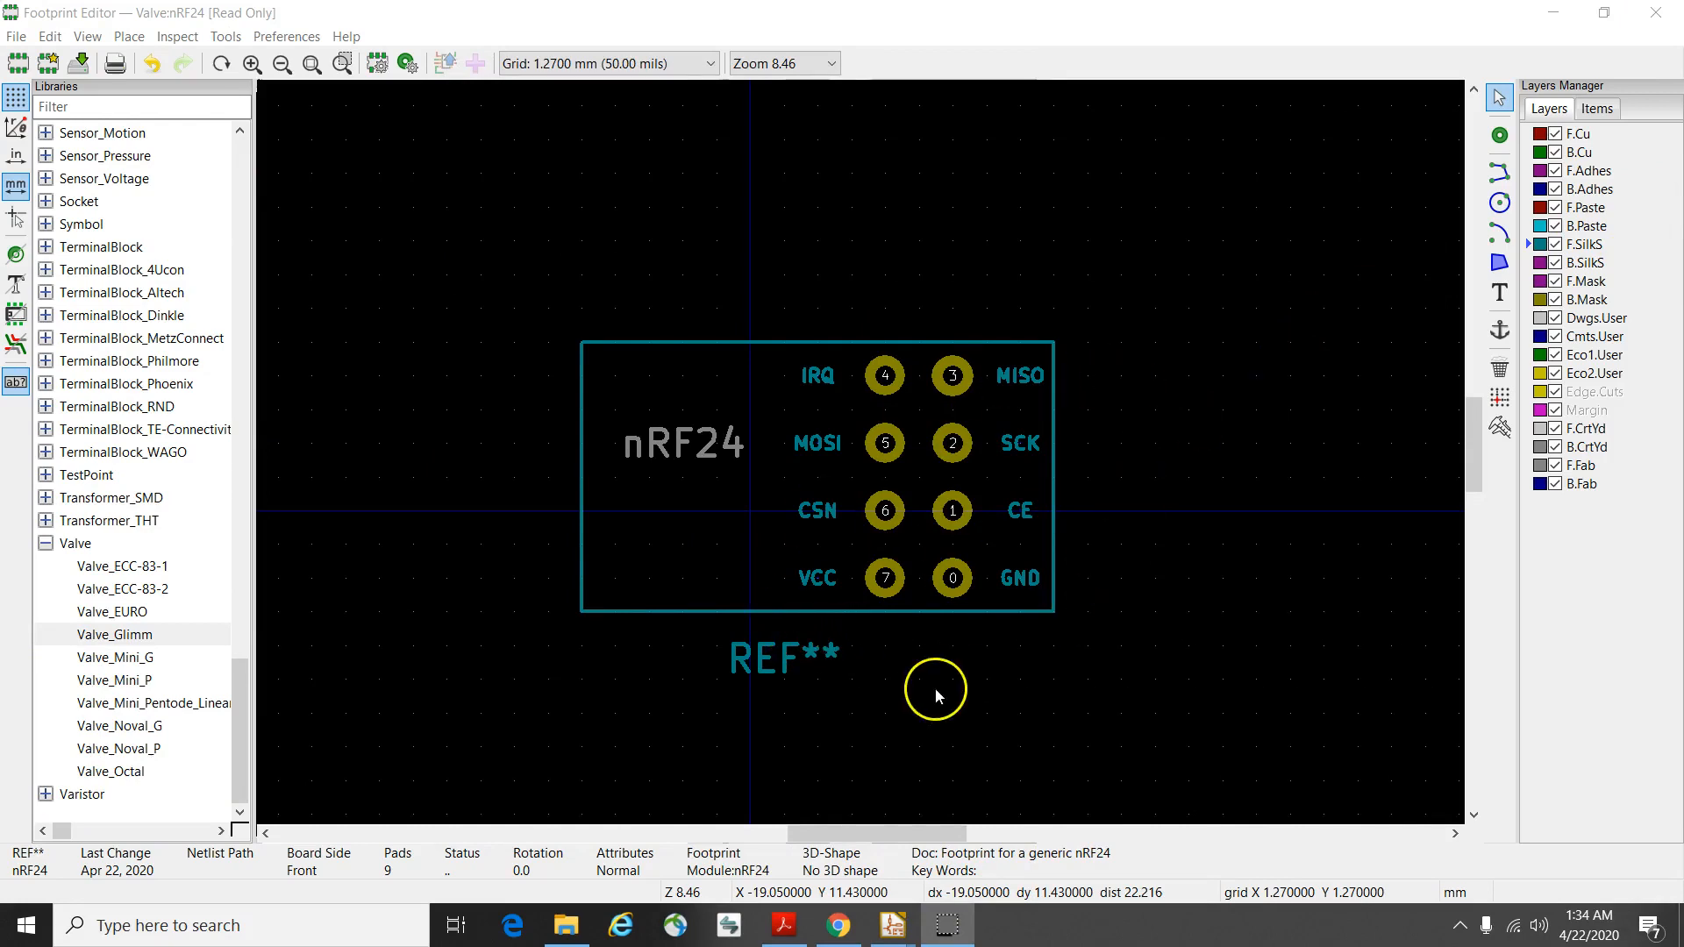